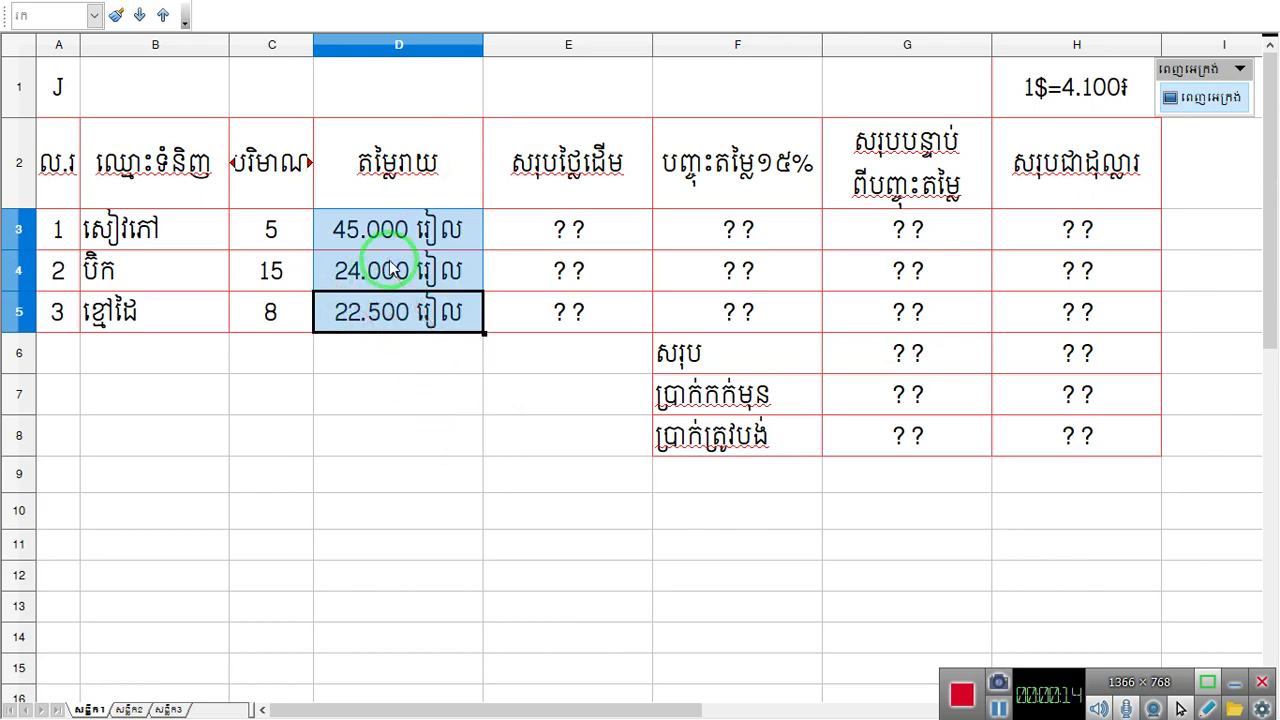
- Examine the invoice table's quantity, unit price, original total, 15% discount and dollar total columns, and the exchange rate in H1
{"action": "left_click", "coordinate": [600, 222]}
{"action": "left_click_drag", "start_coordinate": [412, 228], "coordinate": [388, 322]}
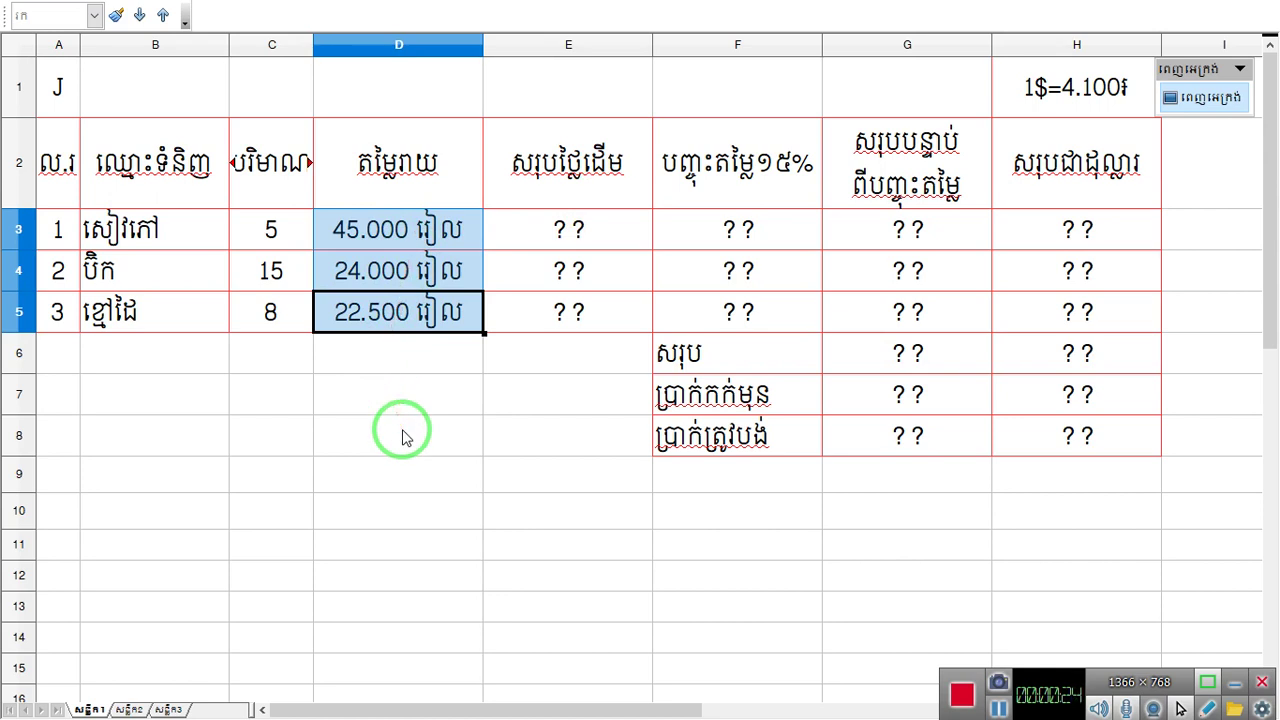
{"action": "left_click", "coordinate": [605, 190]}
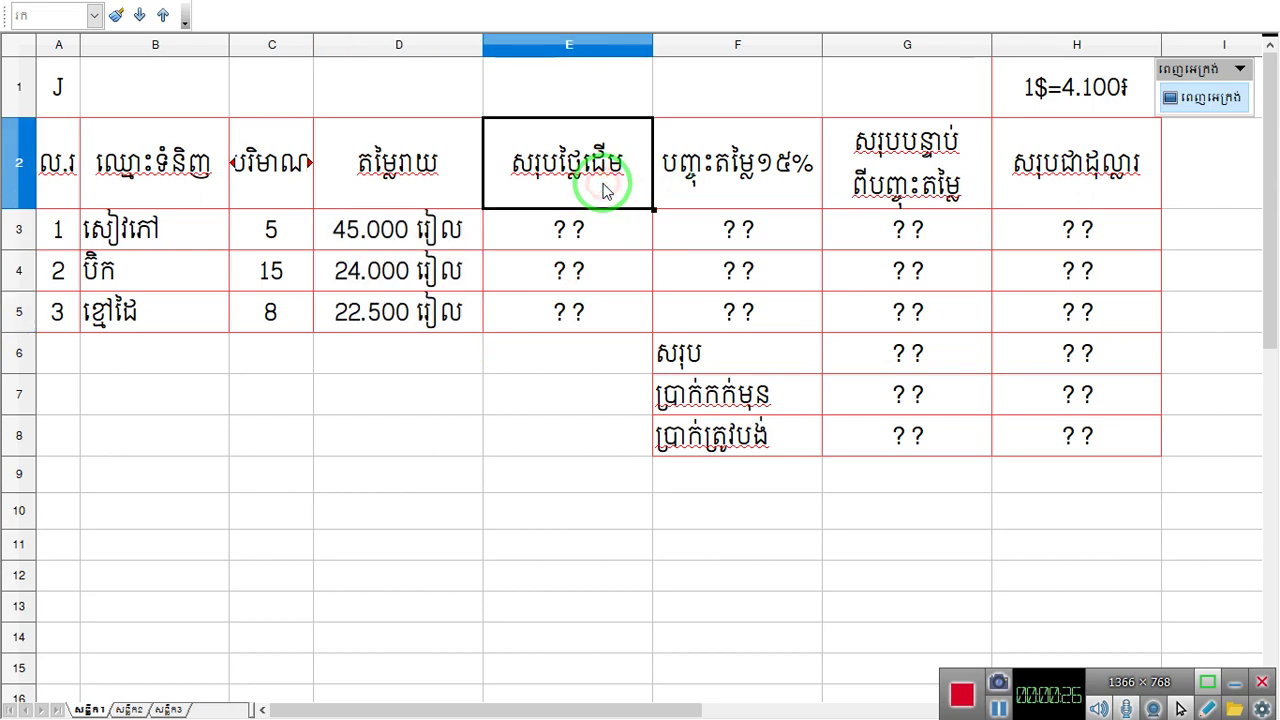
{"action": "left_click", "coordinate": [275, 228]}
{"action": "left_click", "coordinate": [440, 230]}
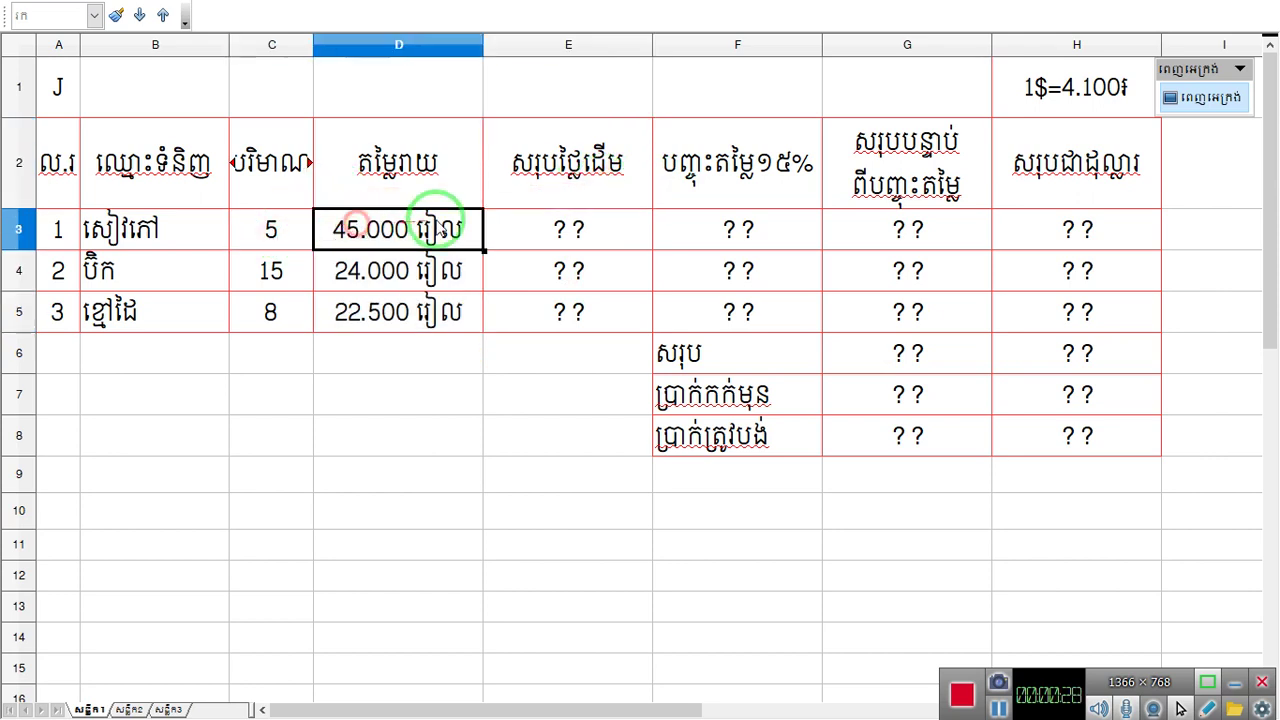
{"action": "left_click", "coordinate": [578, 229]}
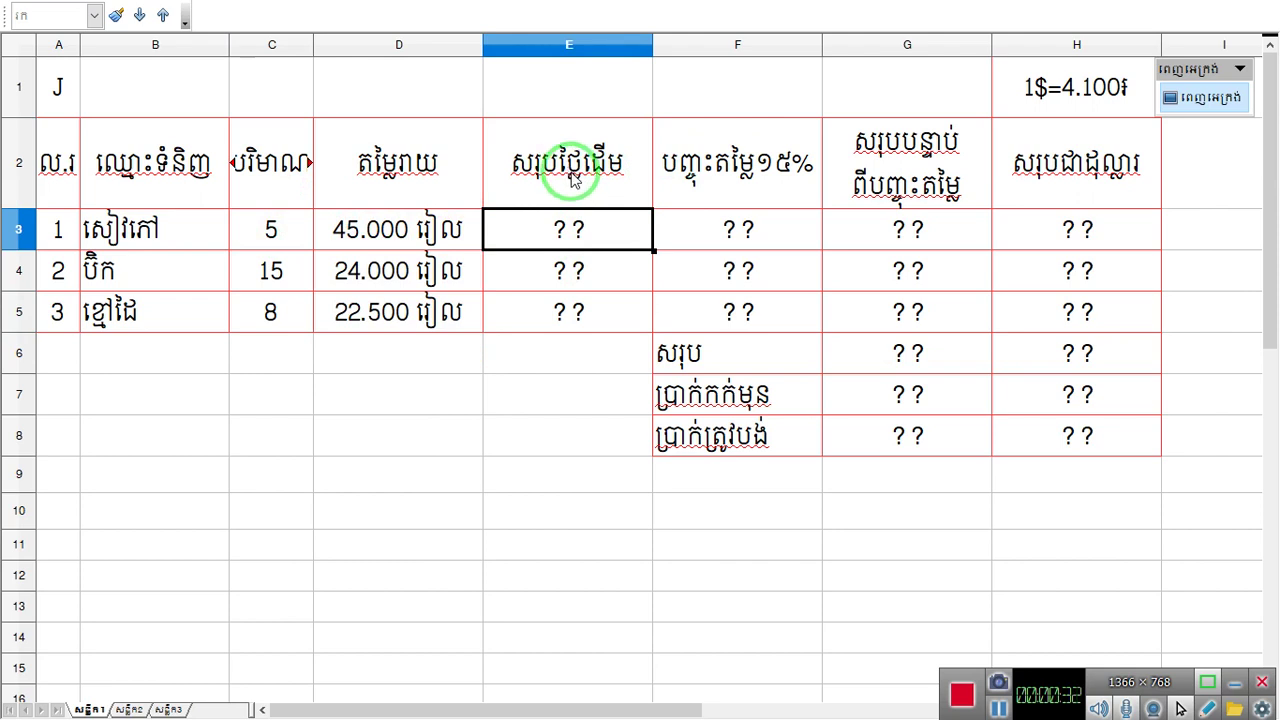
{"action": "left_click", "coordinate": [742, 232]}
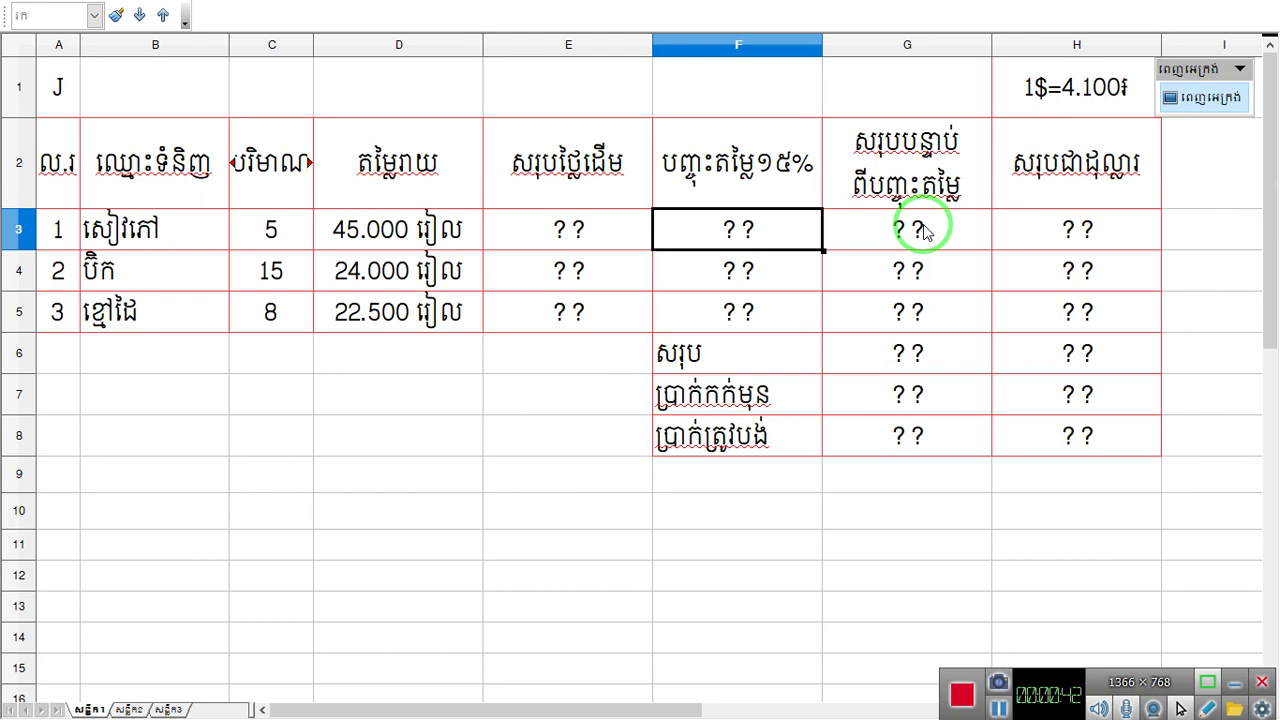
{"action": "left_click", "coordinate": [1091, 228]}
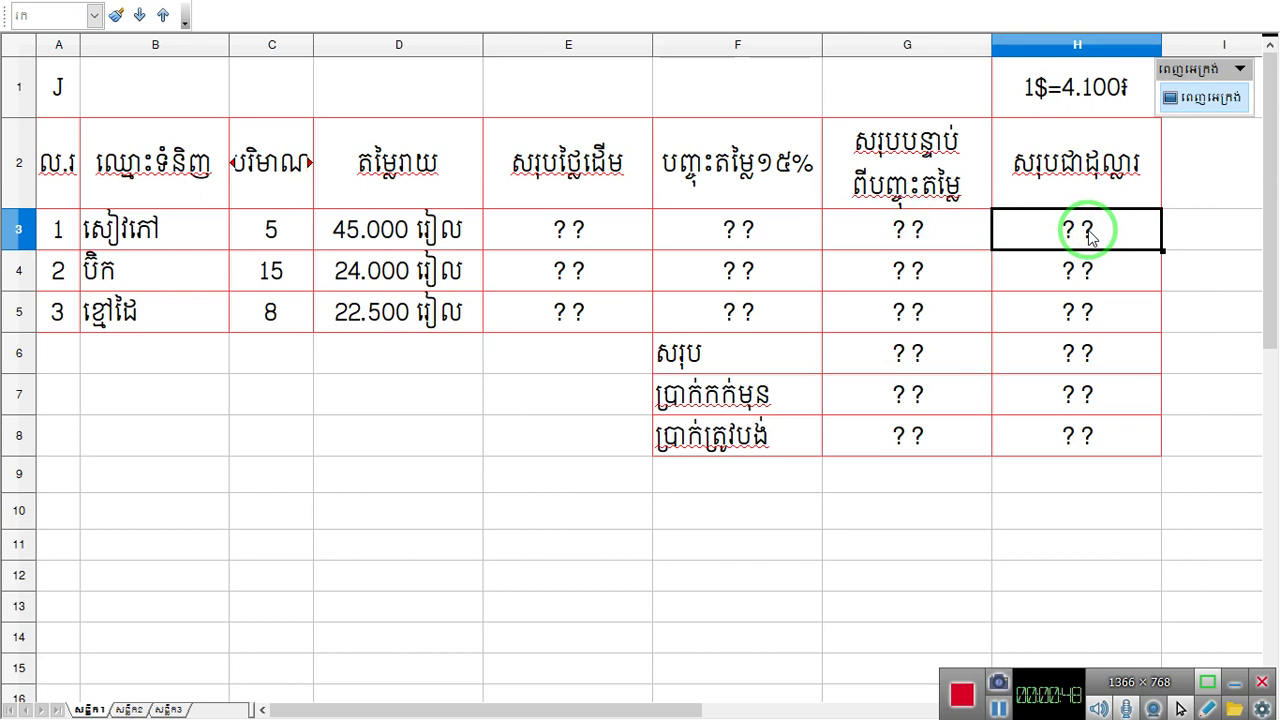
{"action": "left_click", "coordinate": [1056, 105]}
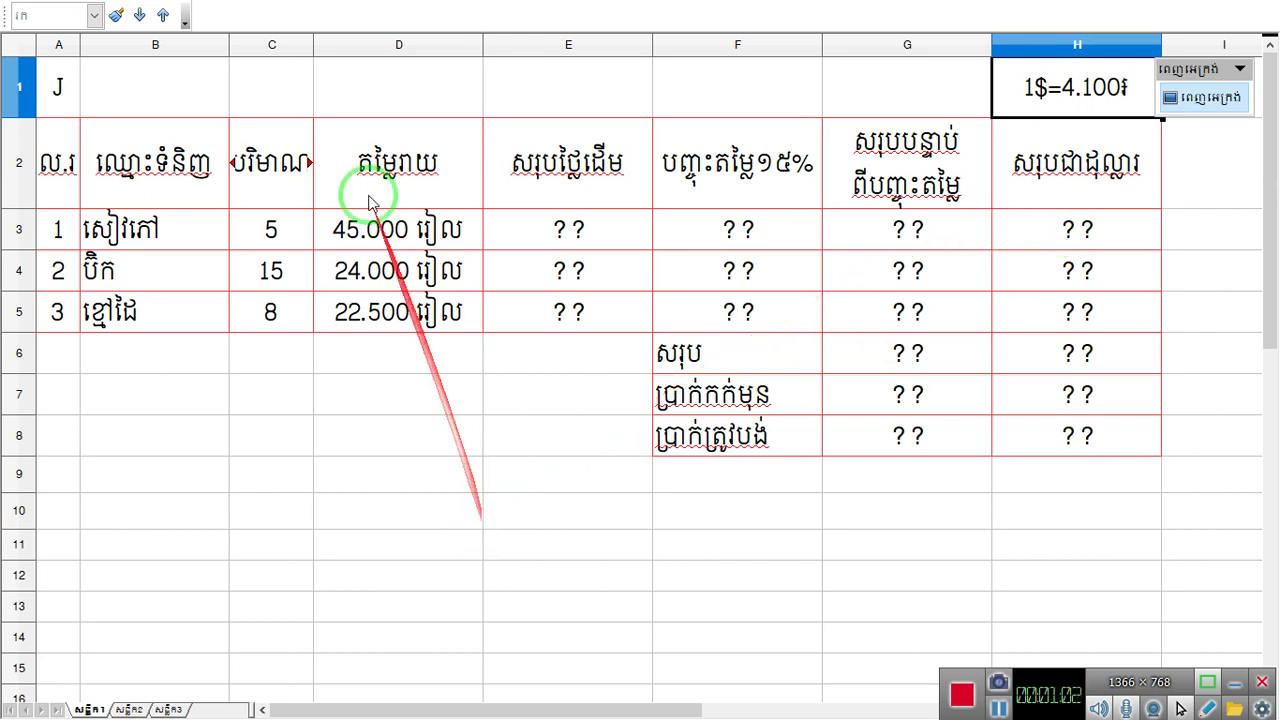
{"action": "left_click", "coordinate": [368, 512]}
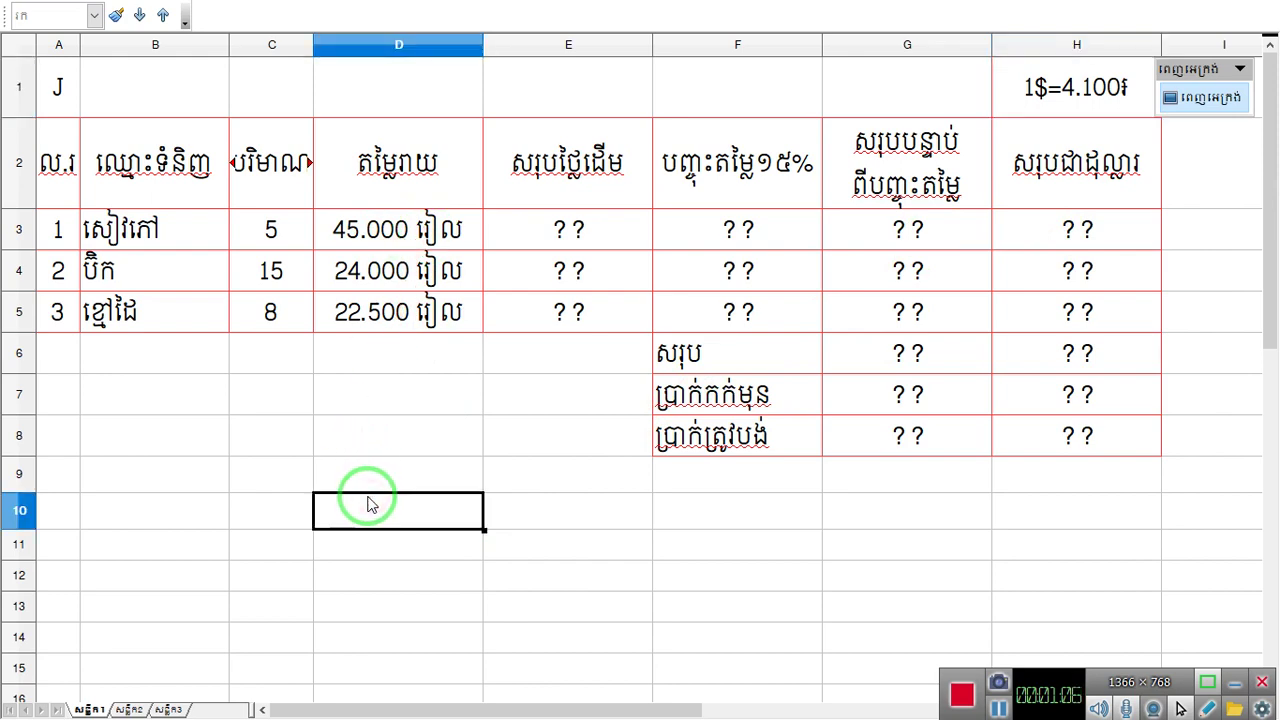
{"action": "scroll", "coordinate": [368, 505], "scroll_direction": "down", "scroll_amount": 1}
{"action": "scroll", "coordinate": [368, 505], "scroll_direction": "up", "scroll_amount": 1}
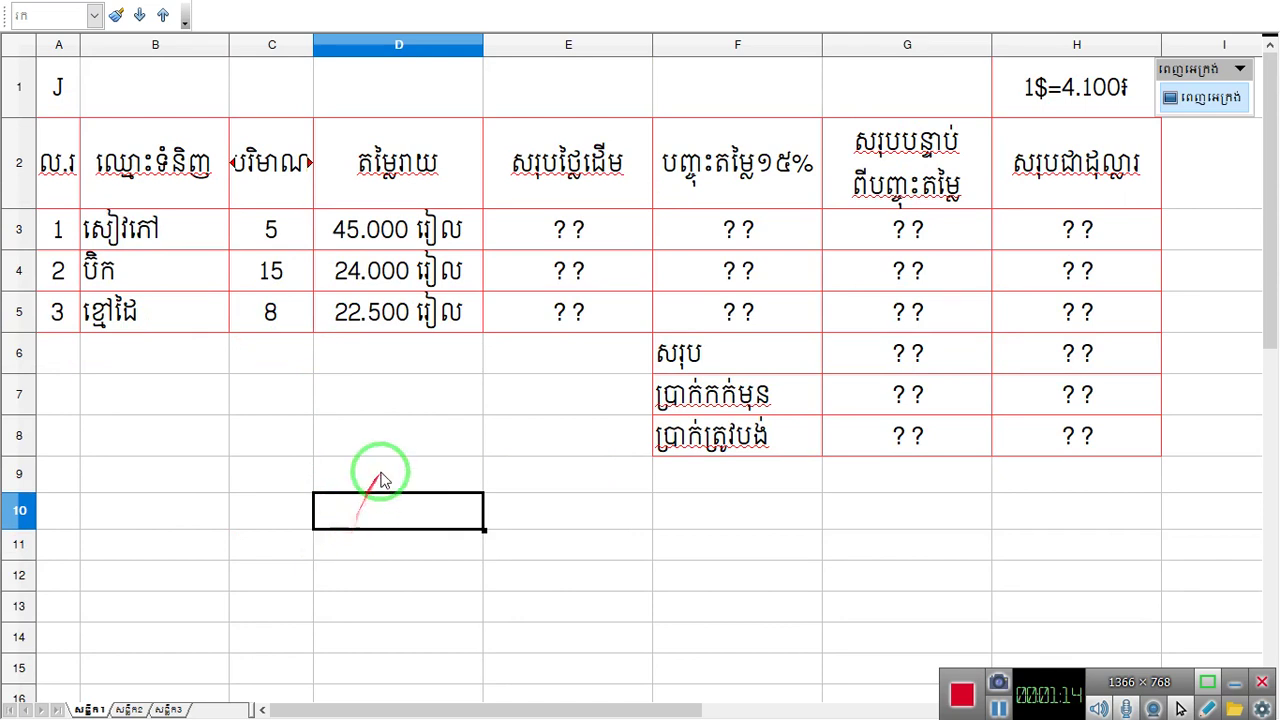
- Open the number format settings for cells D9:D16 and show the user-defined formats
{"action": "left_click_drag", "start_coordinate": [379, 482], "coordinate": [372, 684]}
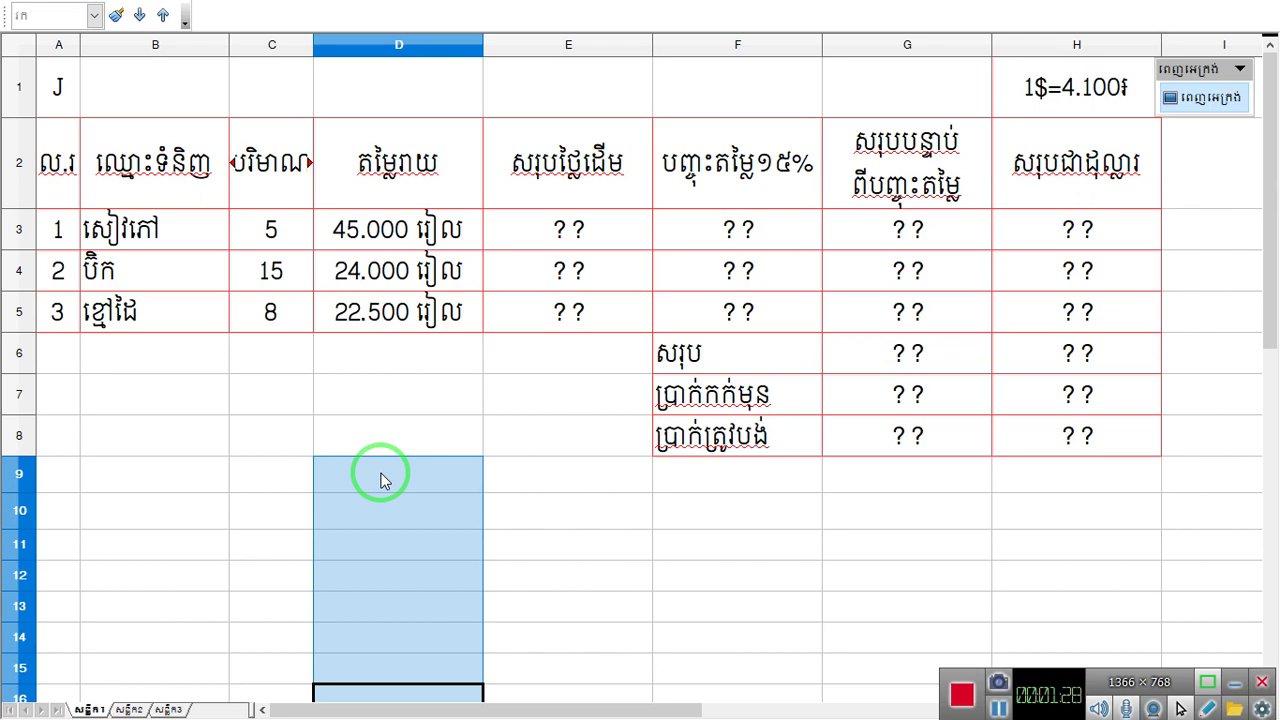
{"action": "scroll", "coordinate": [380, 480], "scroll_direction": "down", "scroll_amount": 1}
{"action": "right_click", "coordinate": [395, 289]}
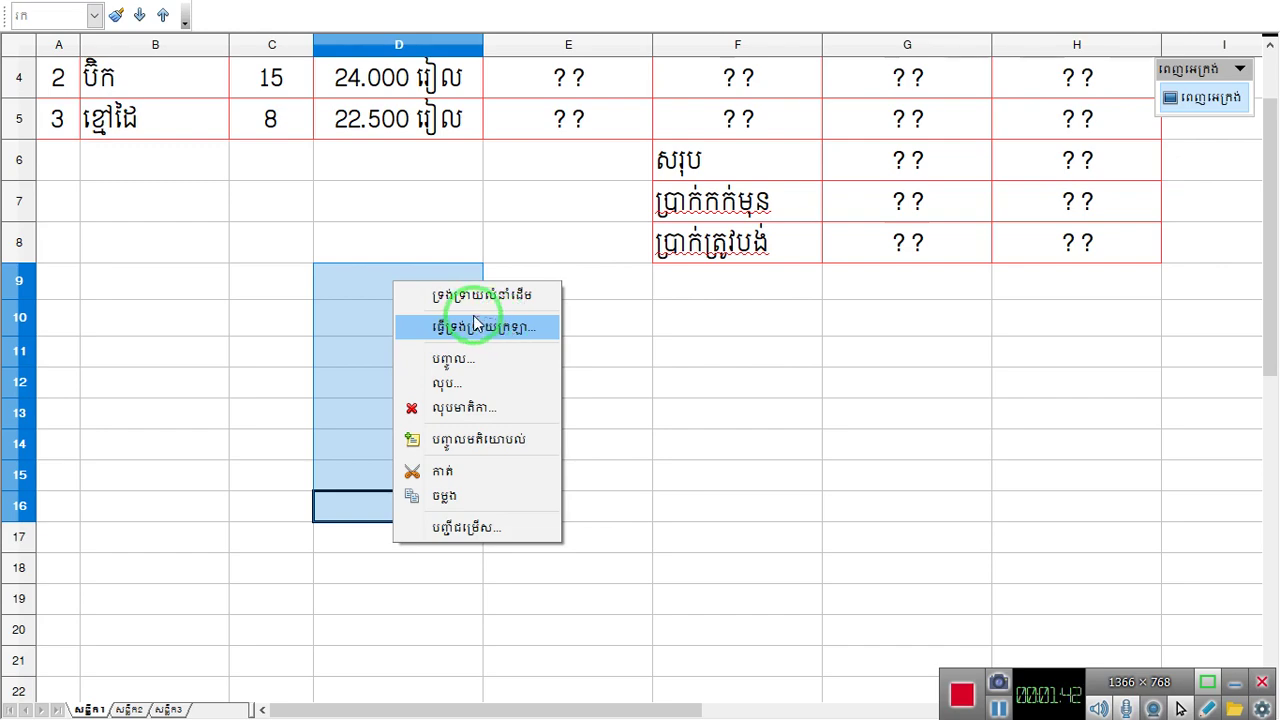
{"action": "left_click", "coordinate": [443, 328]}
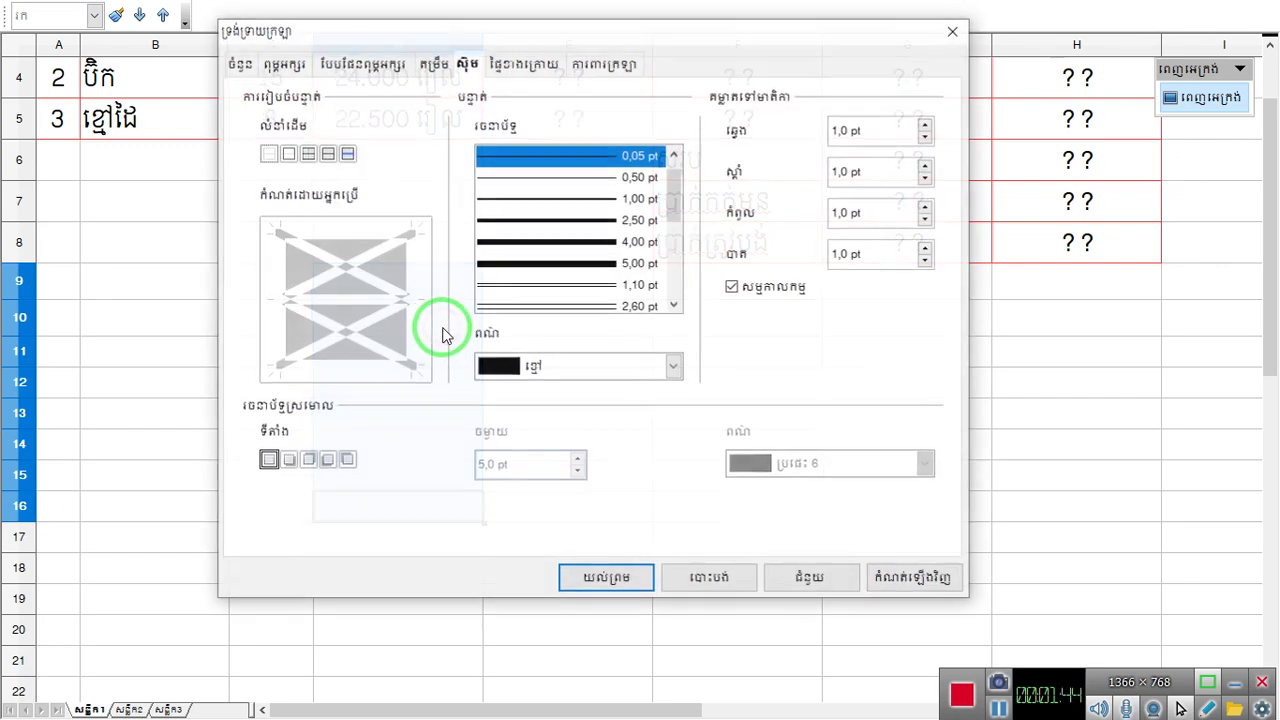
{"action": "left_click", "coordinate": [243, 63]}
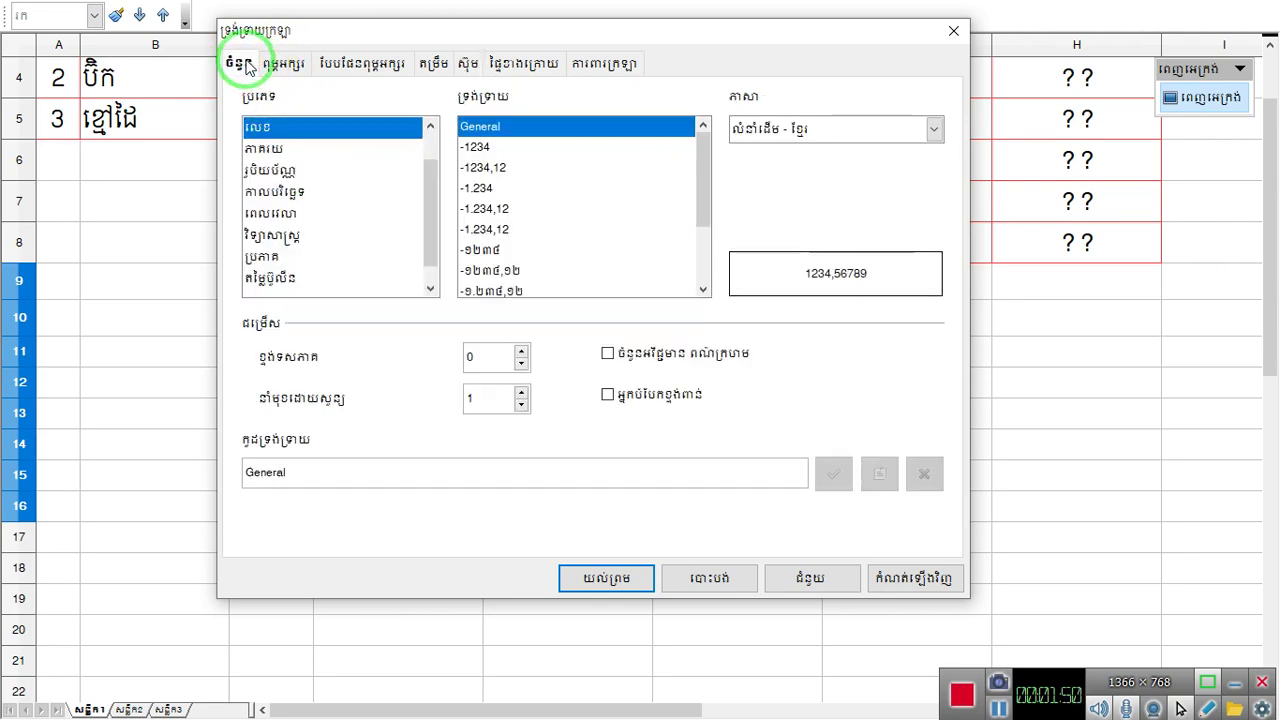
{"action": "left_click_drag", "start_coordinate": [432, 247], "coordinate": [430, 130]}
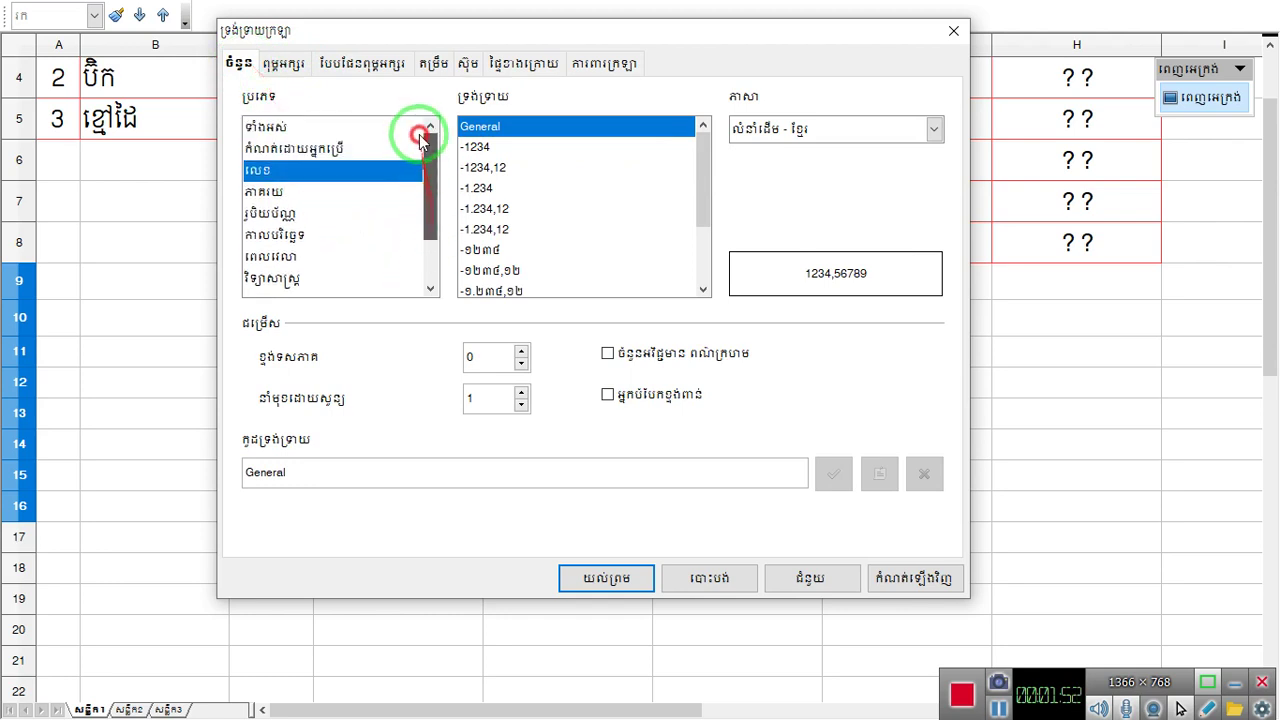
{"action": "left_click", "coordinate": [320, 150]}
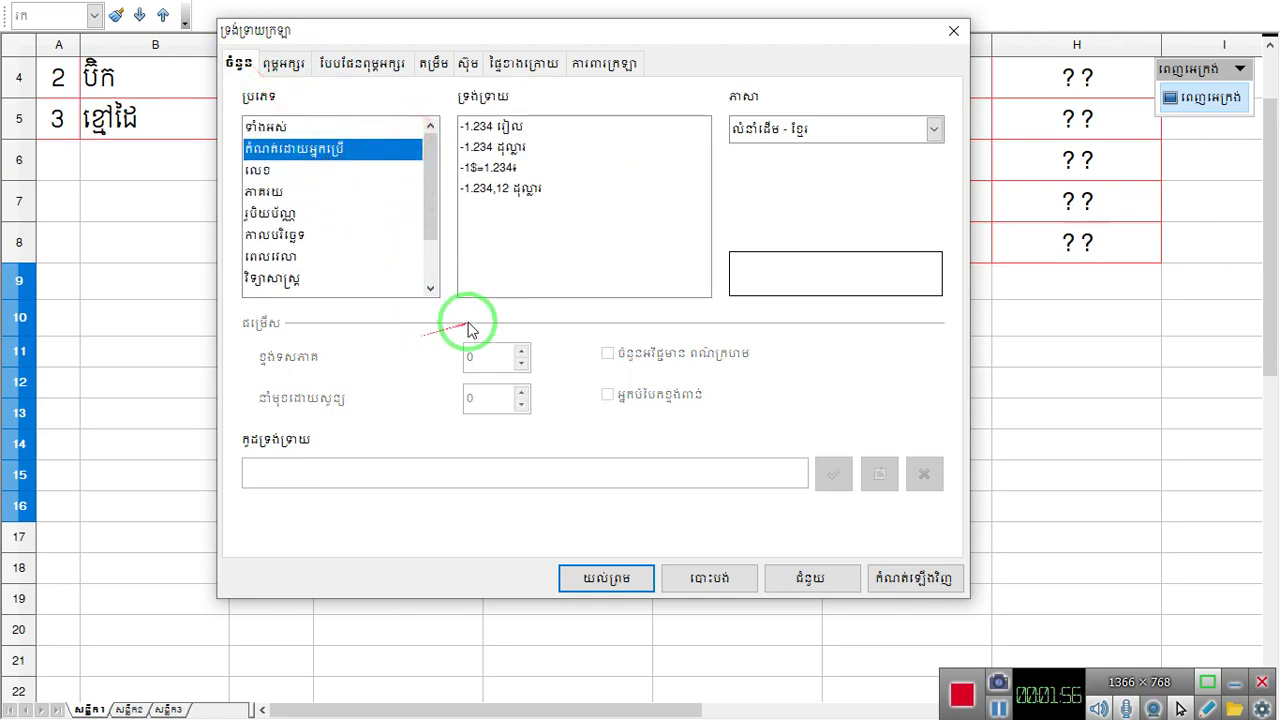
{"action": "left_click", "coordinate": [286, 472]}
{"action": "left_click_drag", "start_coordinate": [470, 38], "coordinate": [790, 38]}
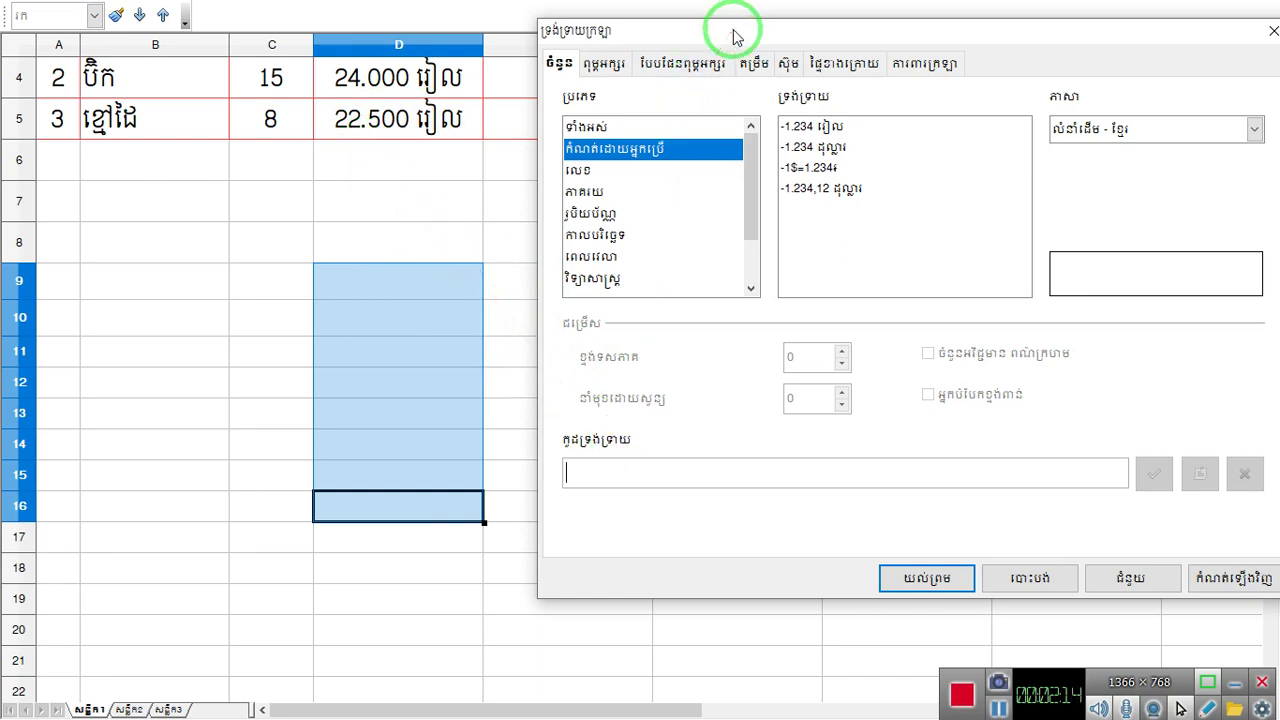
{"action": "left_click_drag", "start_coordinate": [734, 32], "coordinate": [544, 32]}
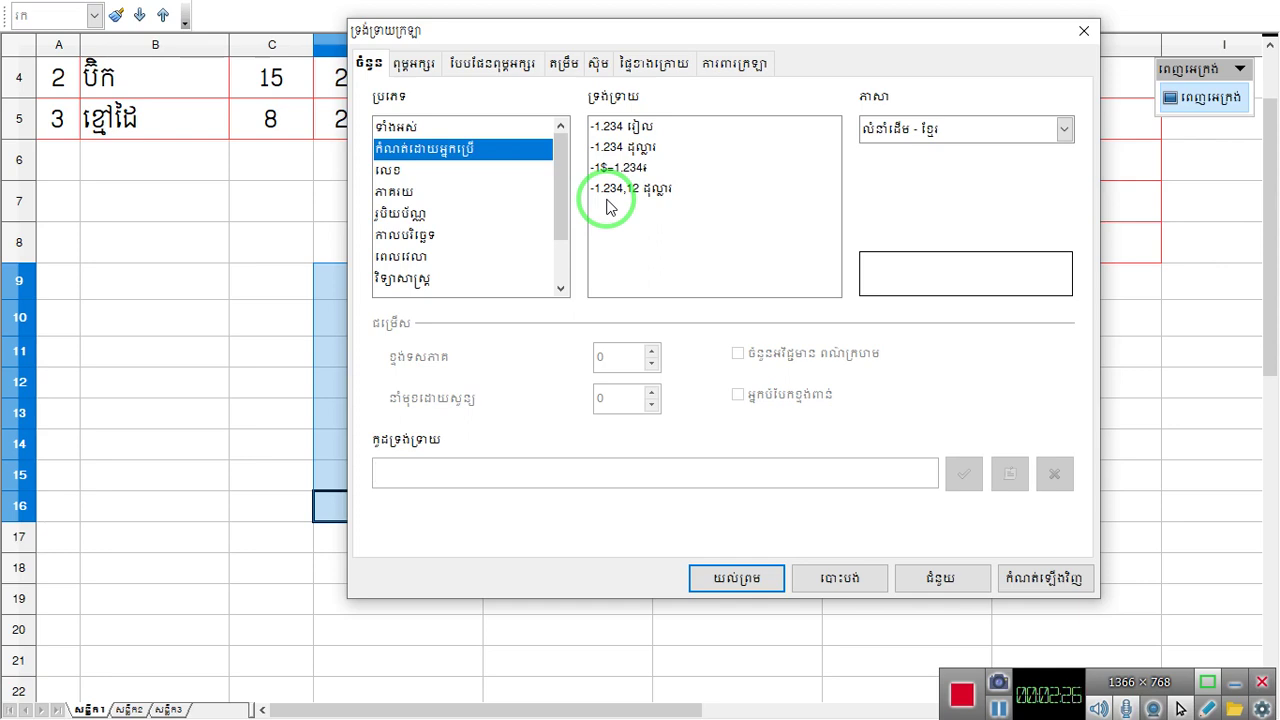
- Enter #.##0 as the format code for the selected cells
{"action": "type", "text": "#"}
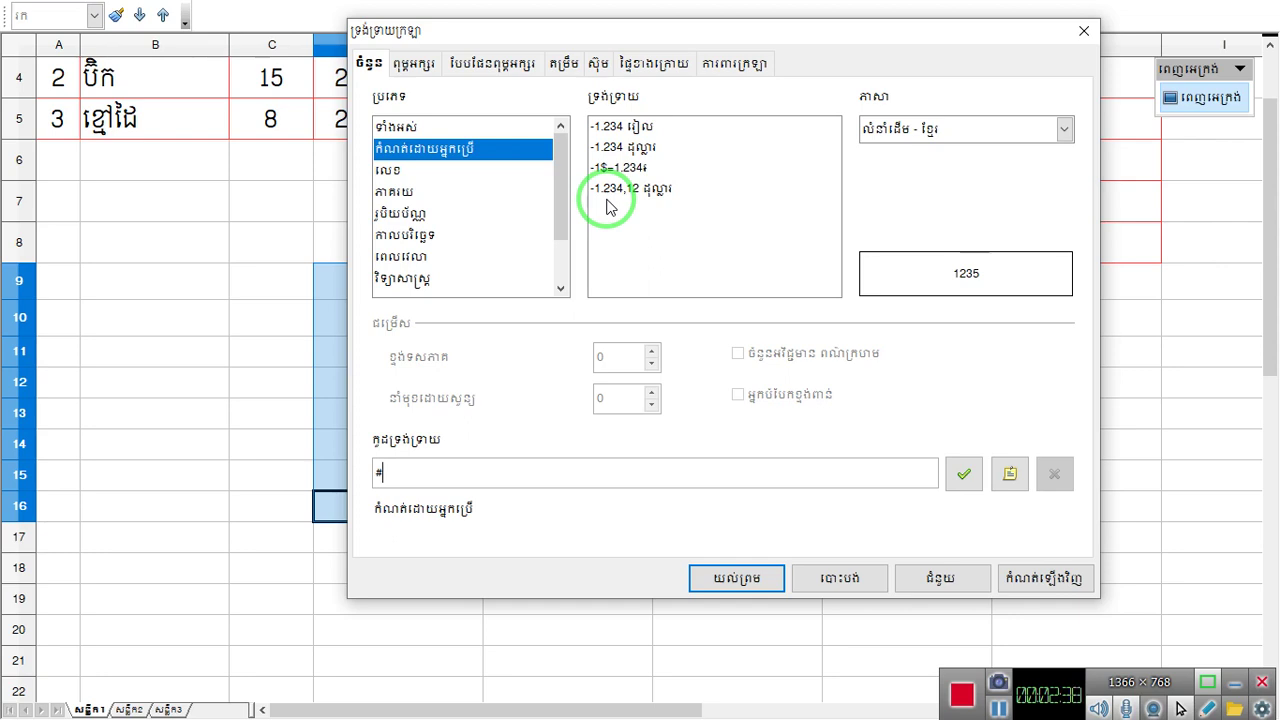
{"action": "type", "text": "."}
{"action": "key", "text": "BackSpace"}
{"action": "key", "text": "BackSpace"}
{"action": "type", "text": "."}
{"action": "type", "text": "."}
{"action": "type", "text": "##"}
{"action": "type", "text": "៛"}
{"action": "key", "text": "BackSpace"}
{"action": "type", "text": "0"}
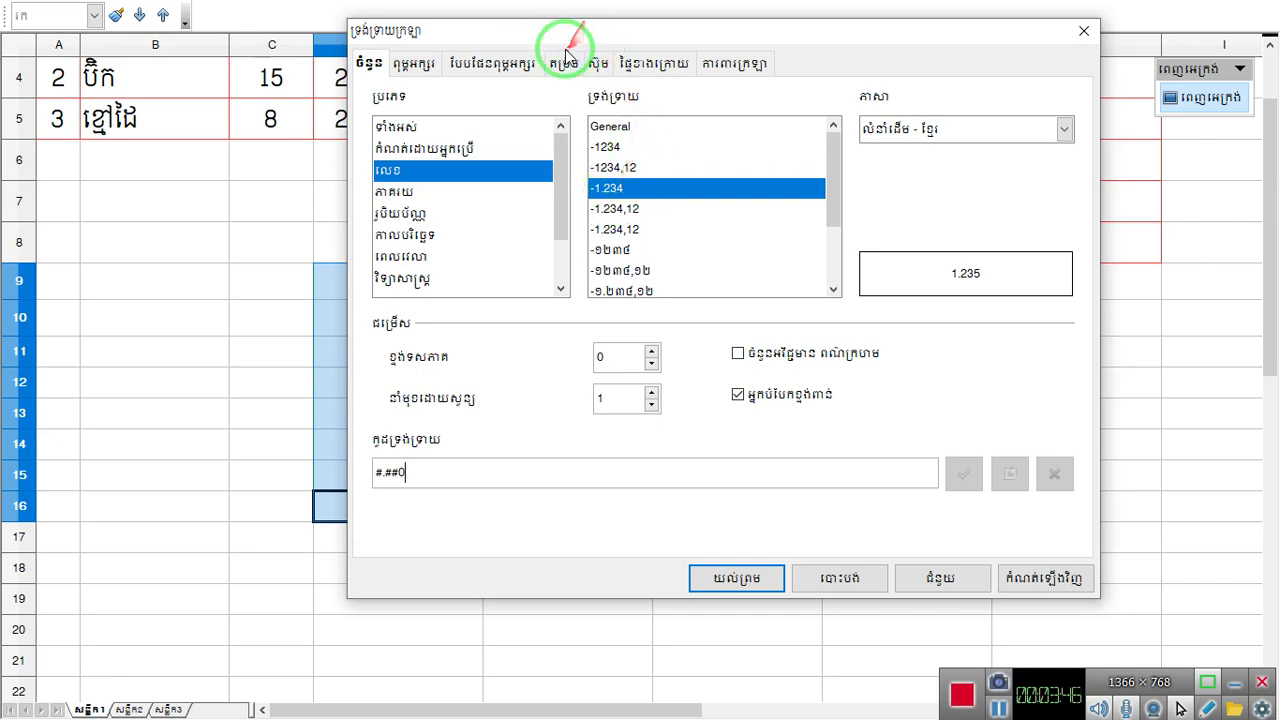
- Append a space and the currency word រៀល to the #.##0 format code
{"action": "left_click_drag", "start_coordinate": [560, 32], "coordinate": [674, 200]}
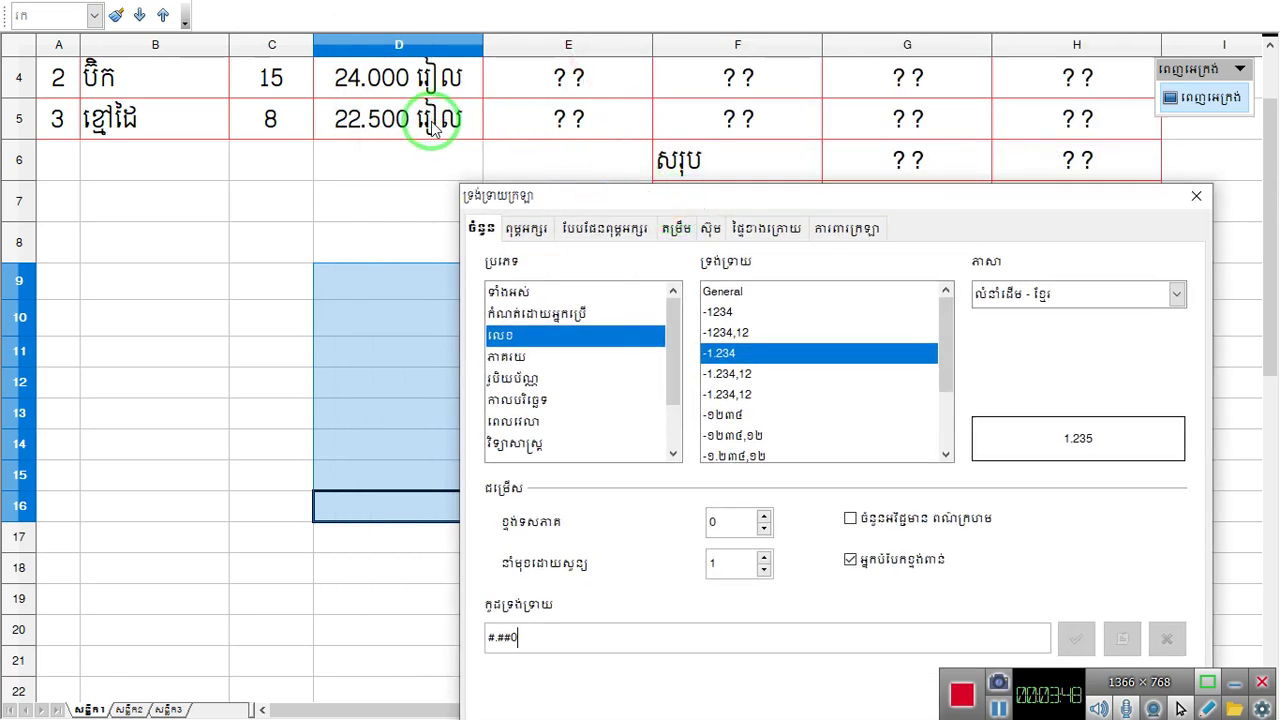
{"action": "left_click_drag", "start_coordinate": [763, 199], "coordinate": [692, 179]}
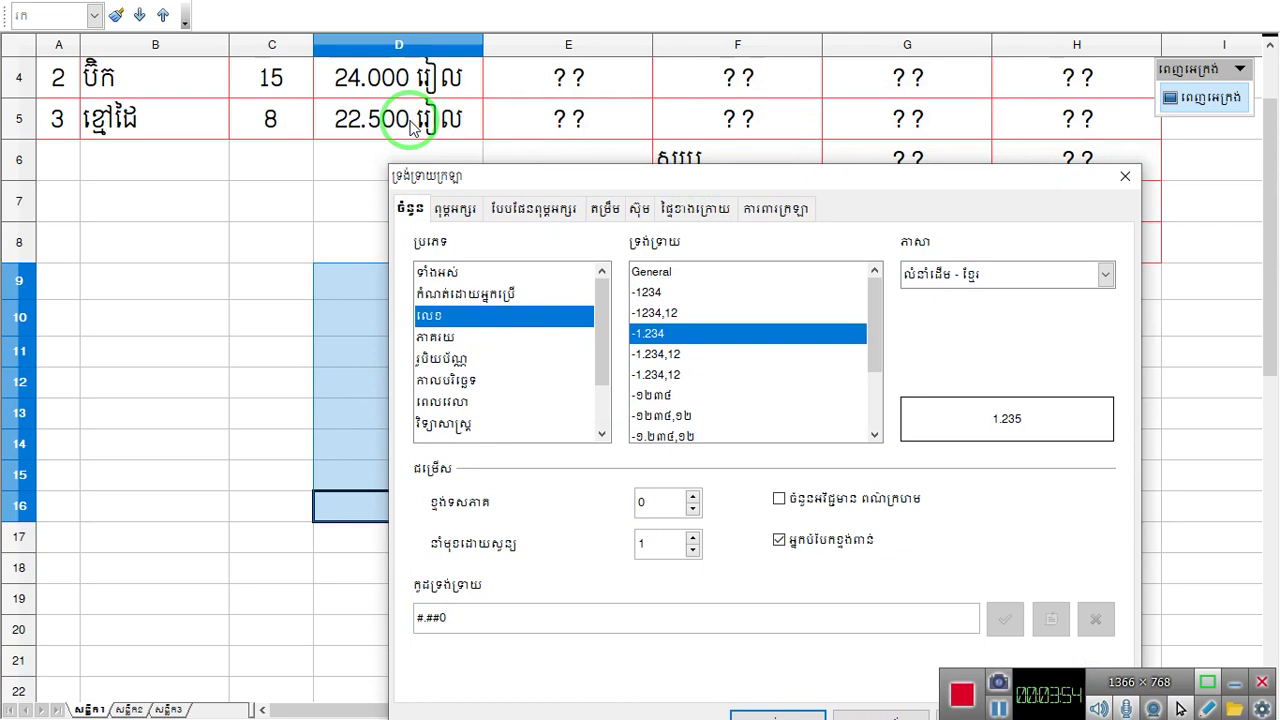
{"action": "left_click", "coordinate": [455, 625]}
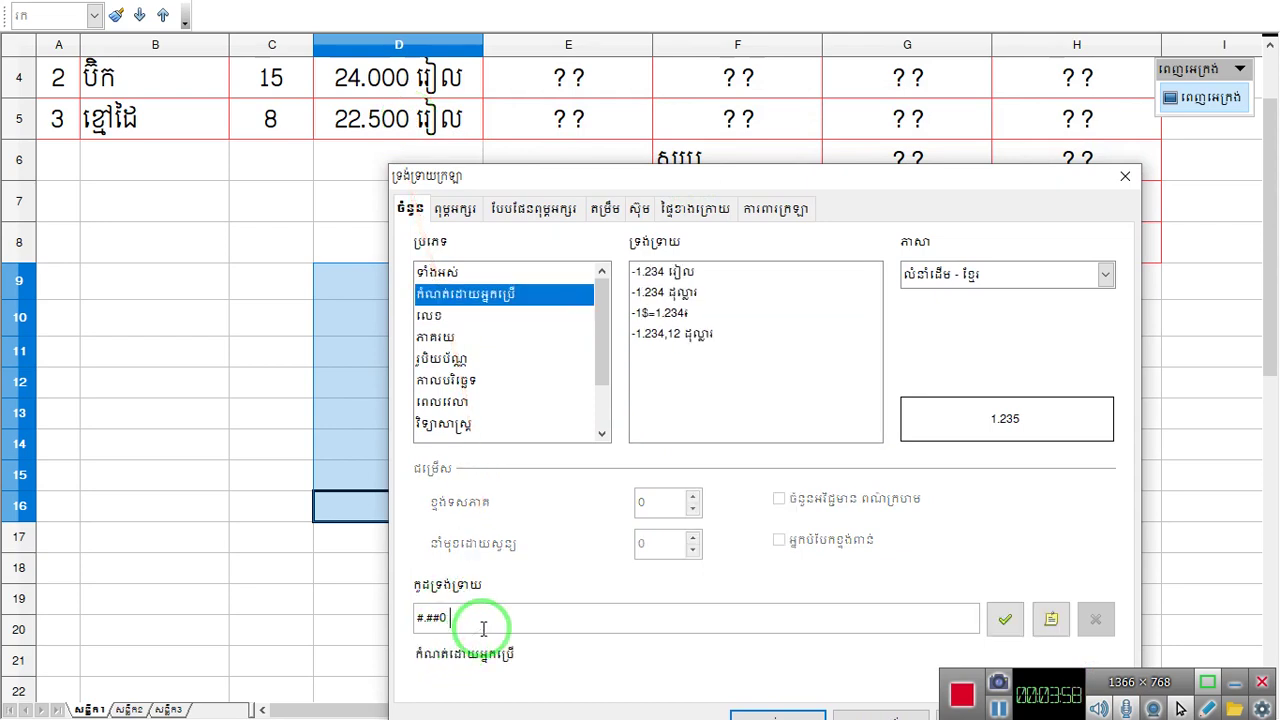
{"action": "type", "text": "រៀល"}
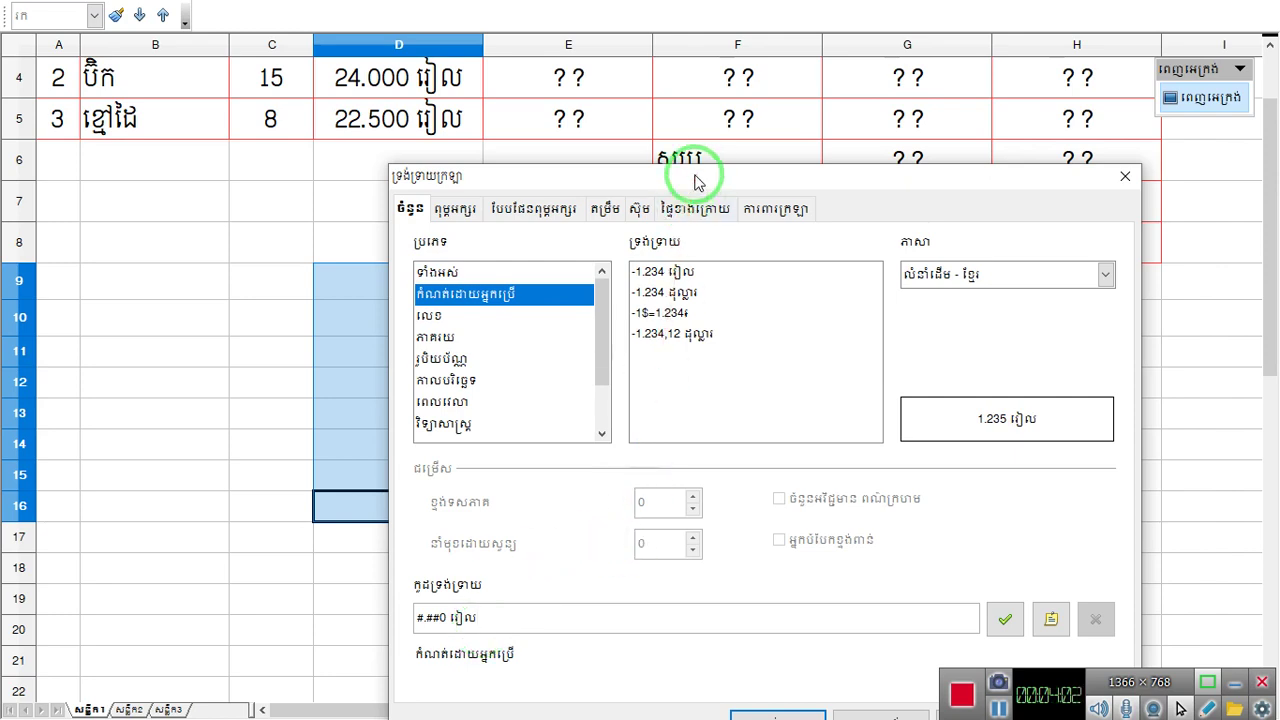
{"action": "left_click_drag", "start_coordinate": [697, 182], "coordinate": [491, 19]}
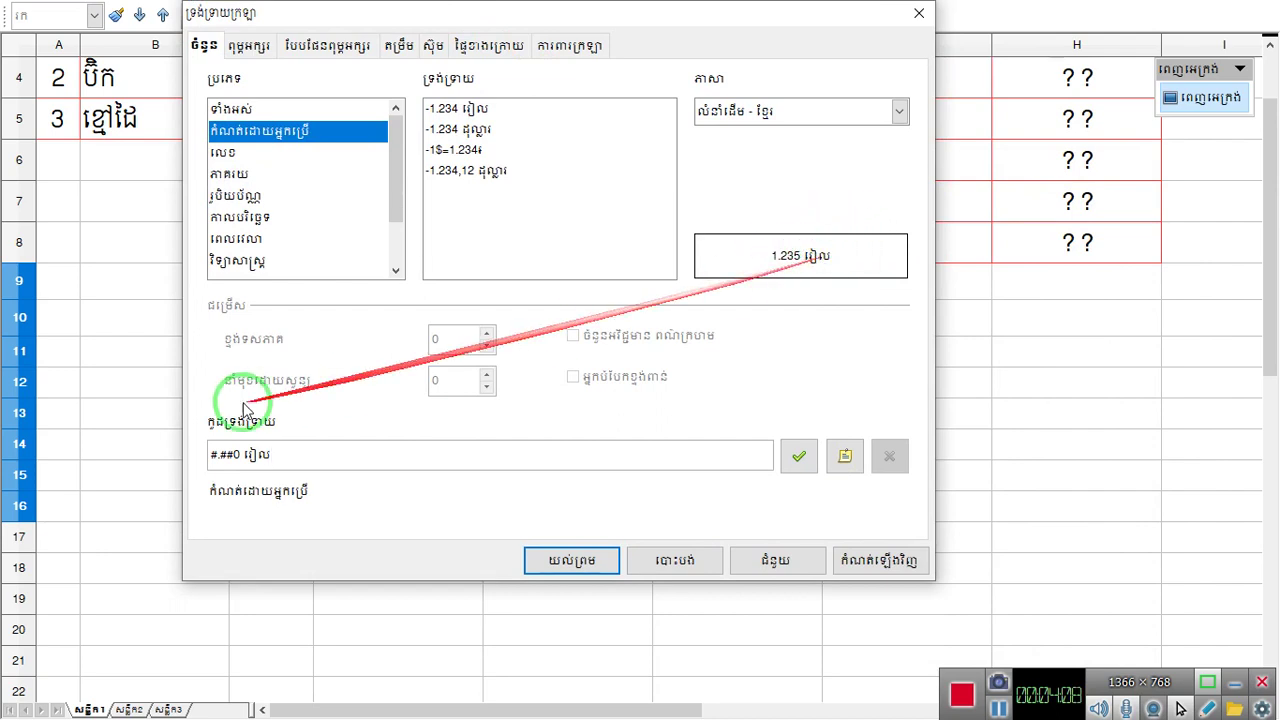
- Try the [Natnum1] prefix in front of the #.##0 រៀល format code
{"action": "left_click", "coordinate": [222, 462]}
{"action": "type", "text": "ៀ"}
{"action": "key", "text": "BackSpace"}
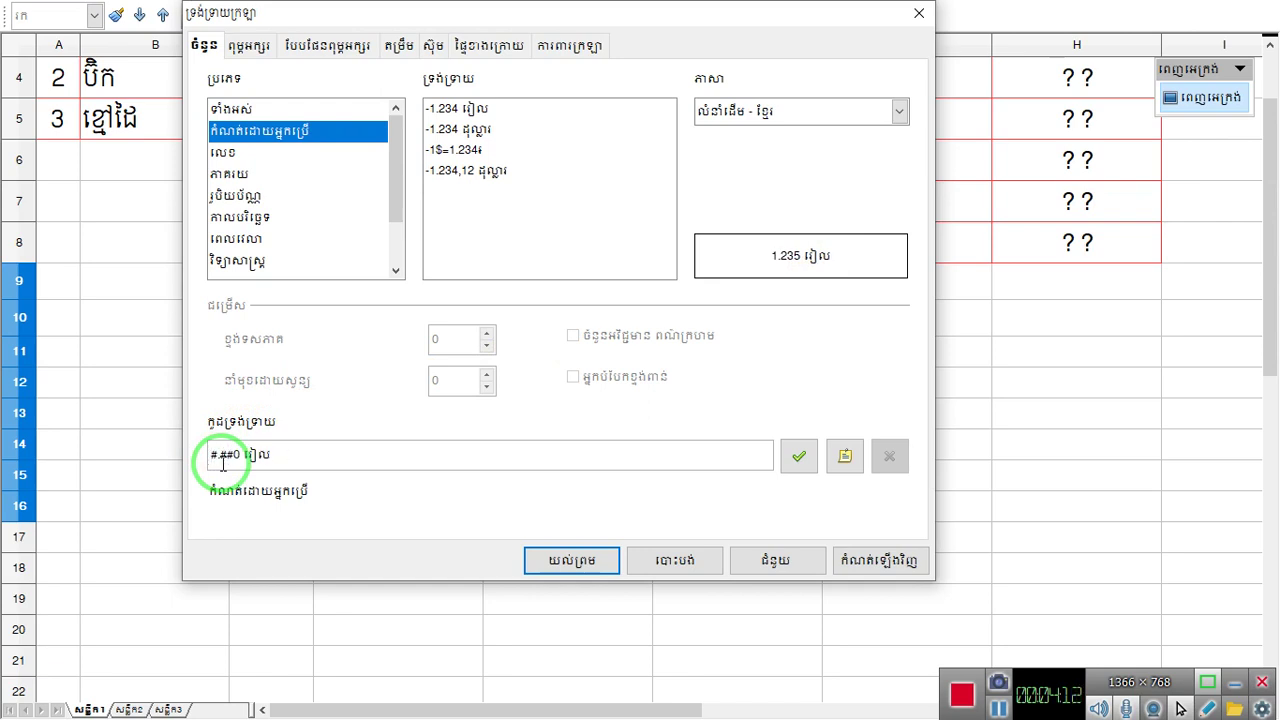
{"action": "type", "text": "[Natnum1"}
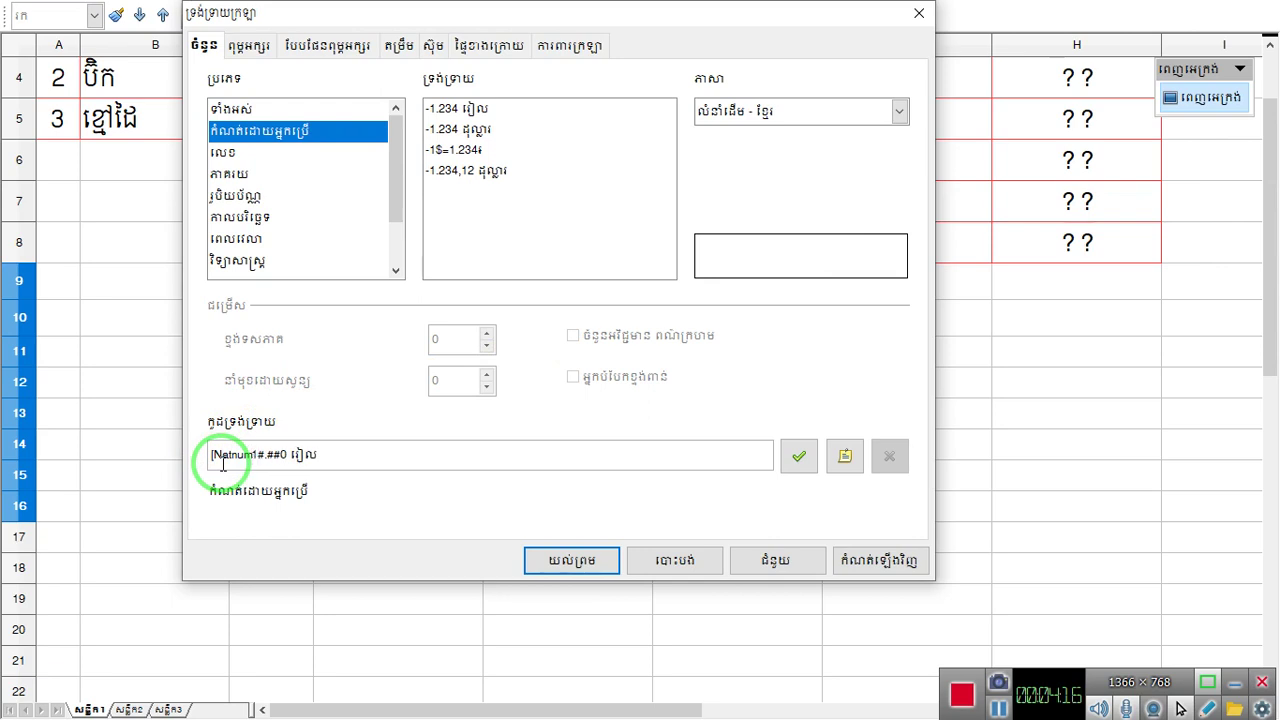
{"action": "type", "text": "]"}
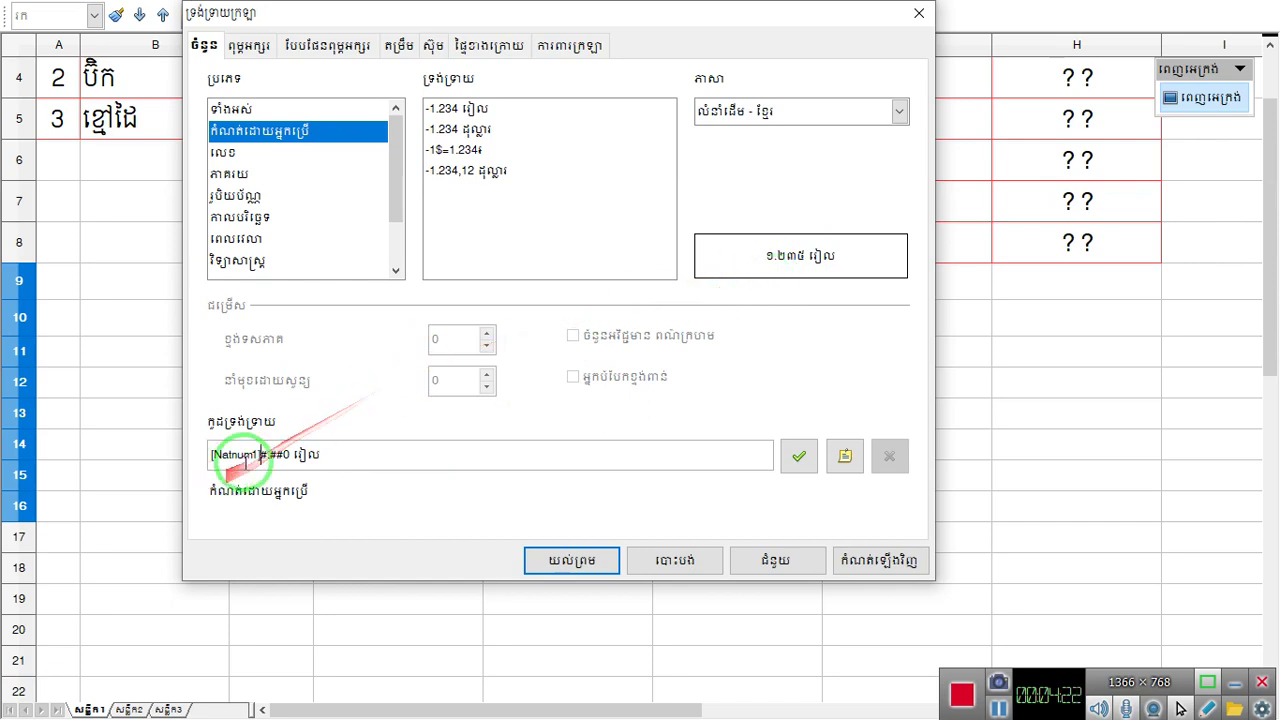
- Remove the [Natnum1] prefix from the format code and apply #.##0 រៀល to cells D9:D16
{"action": "left_click", "coordinate": [243, 453]}
{"action": "left_click_drag", "start_coordinate": [243, 453], "coordinate": [183, 437]}
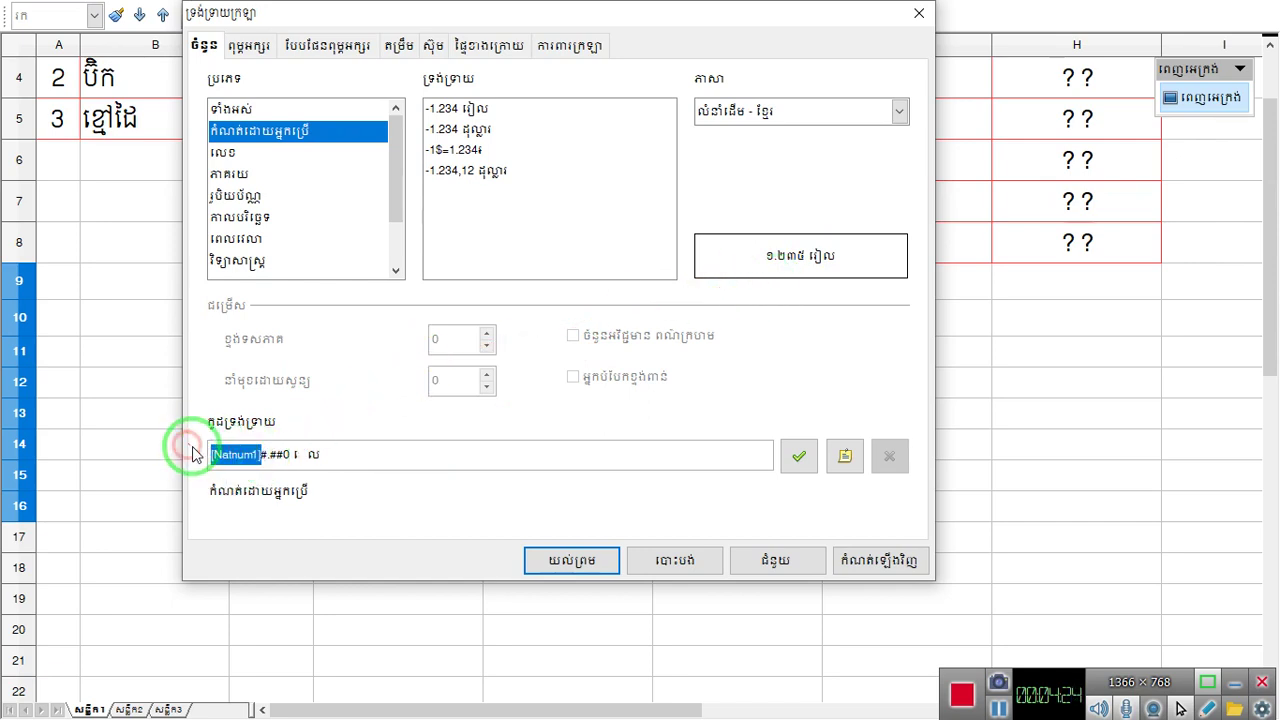
{"action": "key", "text": "Delete"}
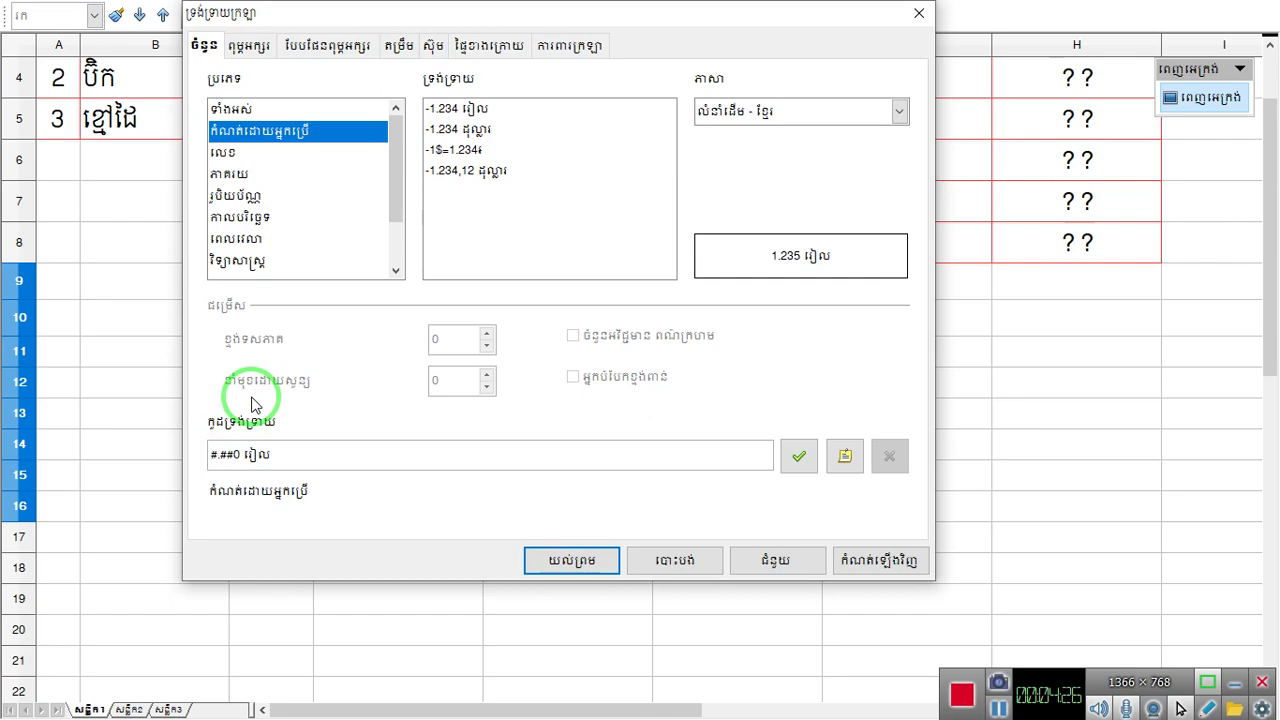
{"action": "left_click", "coordinate": [560, 562]}
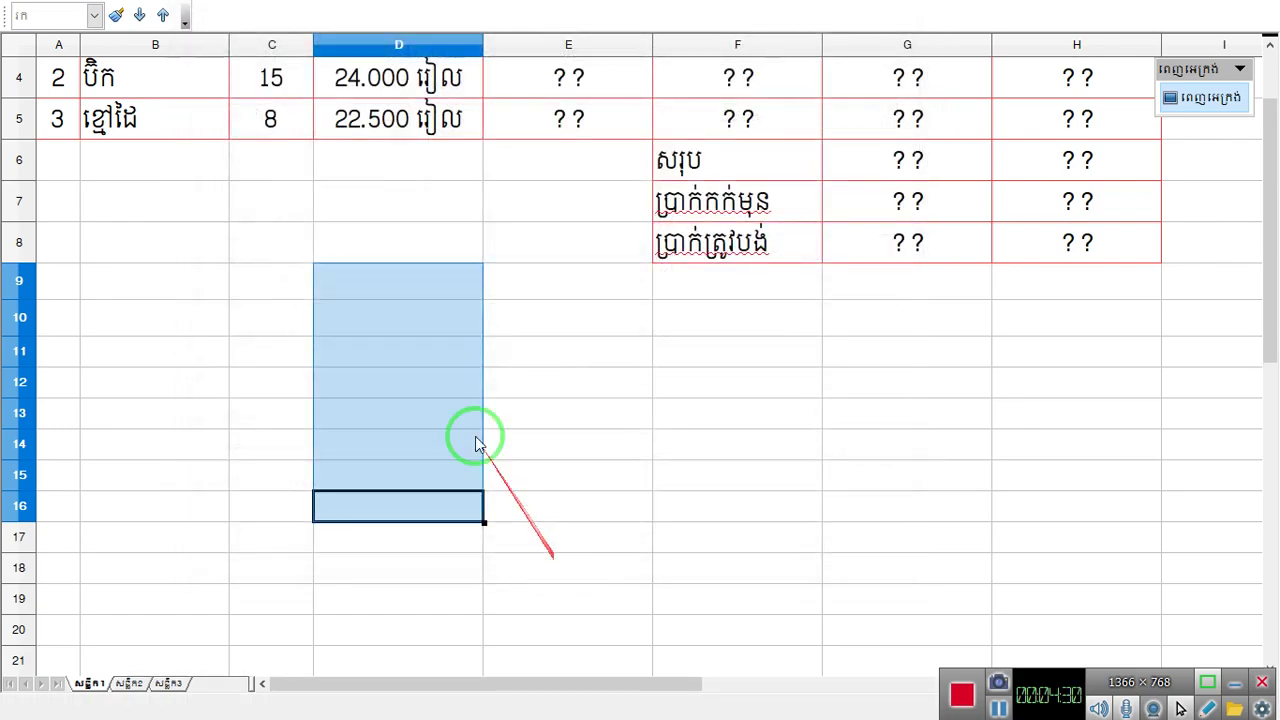
- Enter 10000 in cell D9 to test the riel number format
{"action": "left_click", "coordinate": [394, 278]}
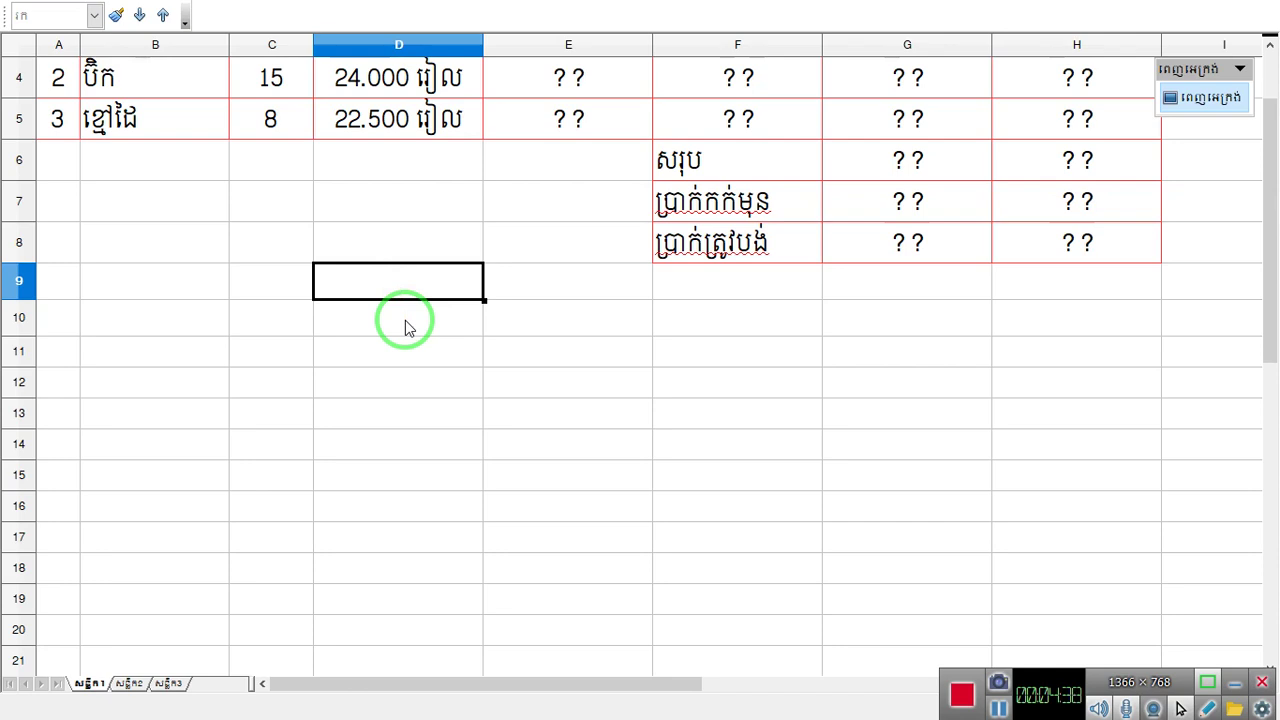
{"action": "type", "text": "100"}
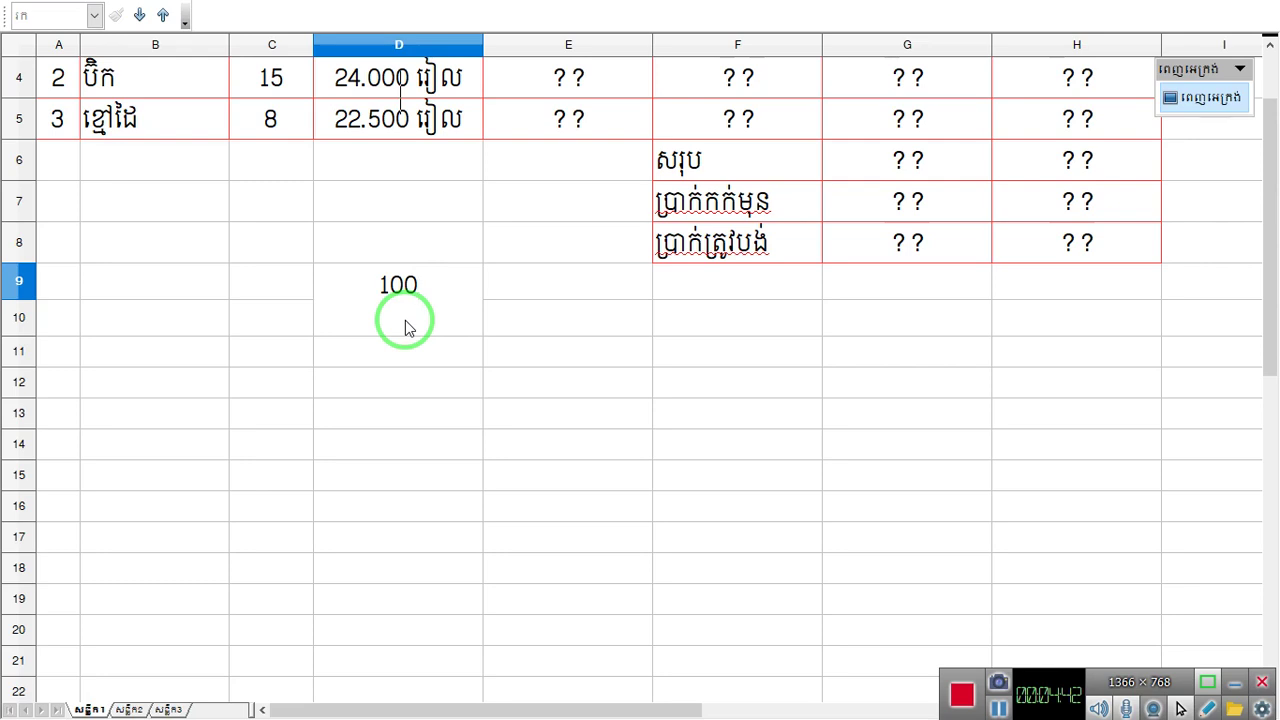
{"action": "key", "text": "BackSpace"}
{"action": "type", "text": ".000"}
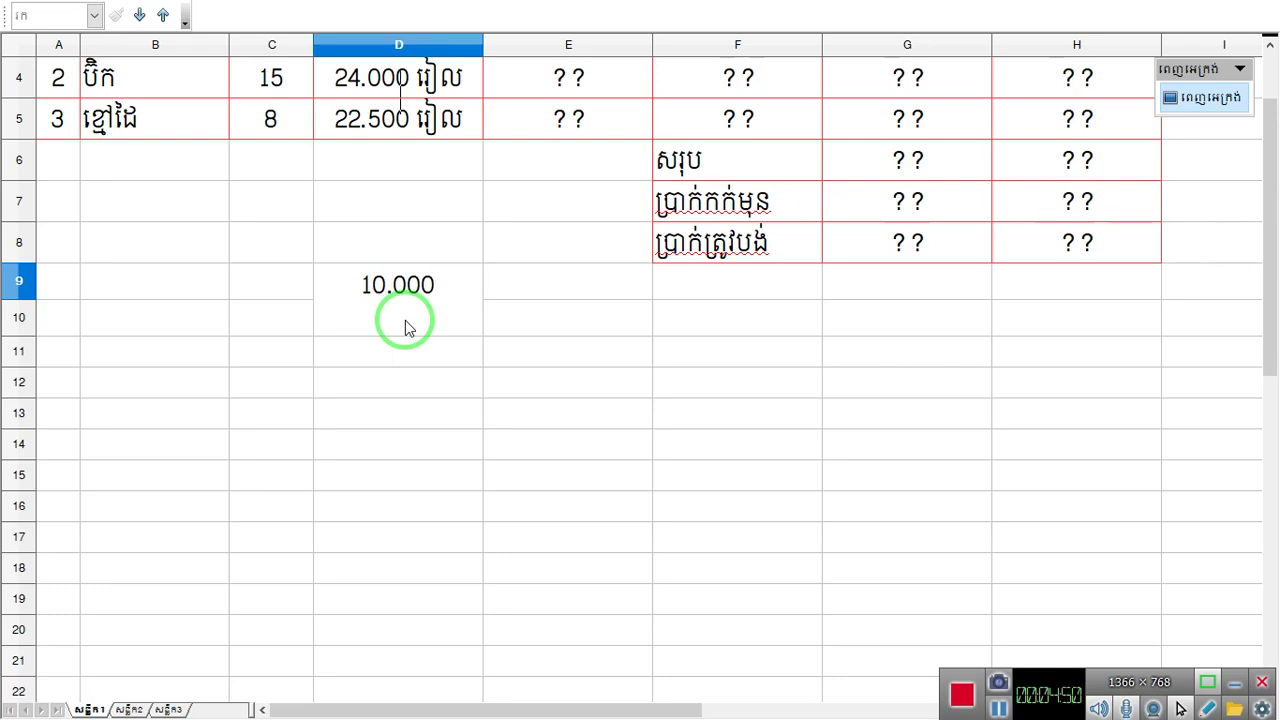
{"action": "key", "text": "BackSpace"}
{"action": "key", "text": "BackSpace"}
{"action": "key", "text": "BackSpace"}
{"action": "key", "text": "BackSpace"}
{"action": "type", "text": "00"}
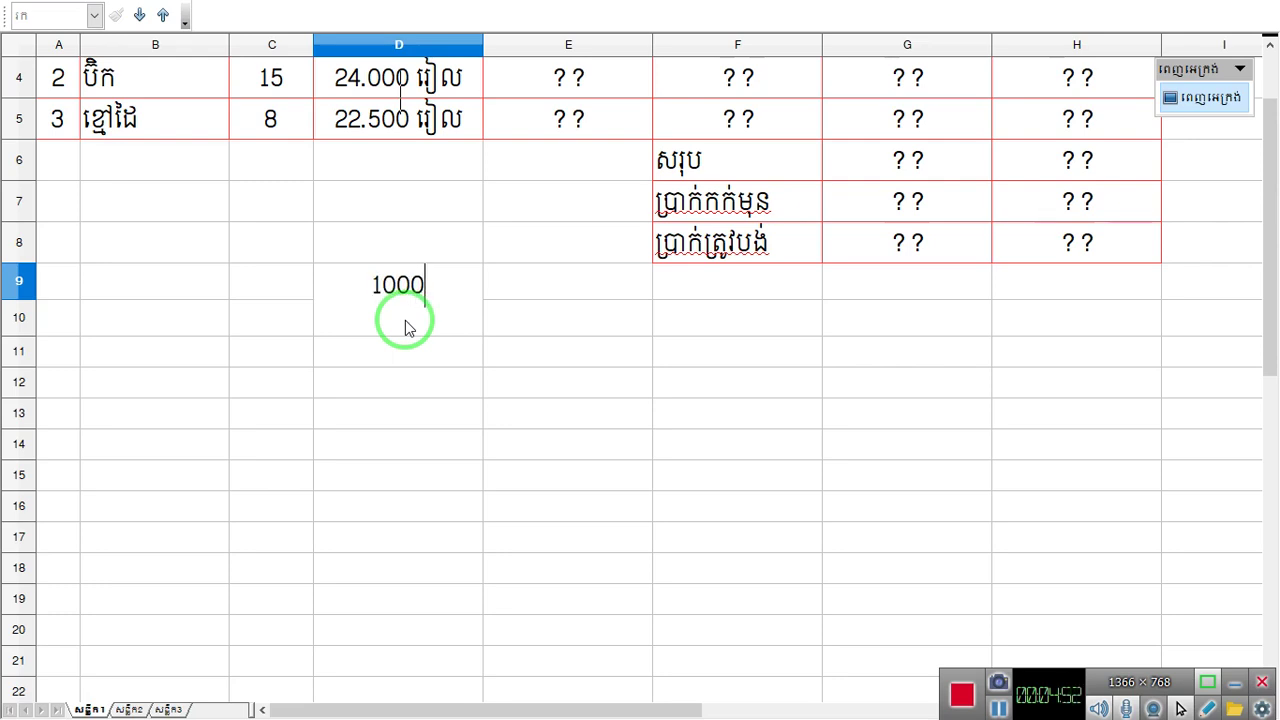
{"action": "type", "text": "0"}
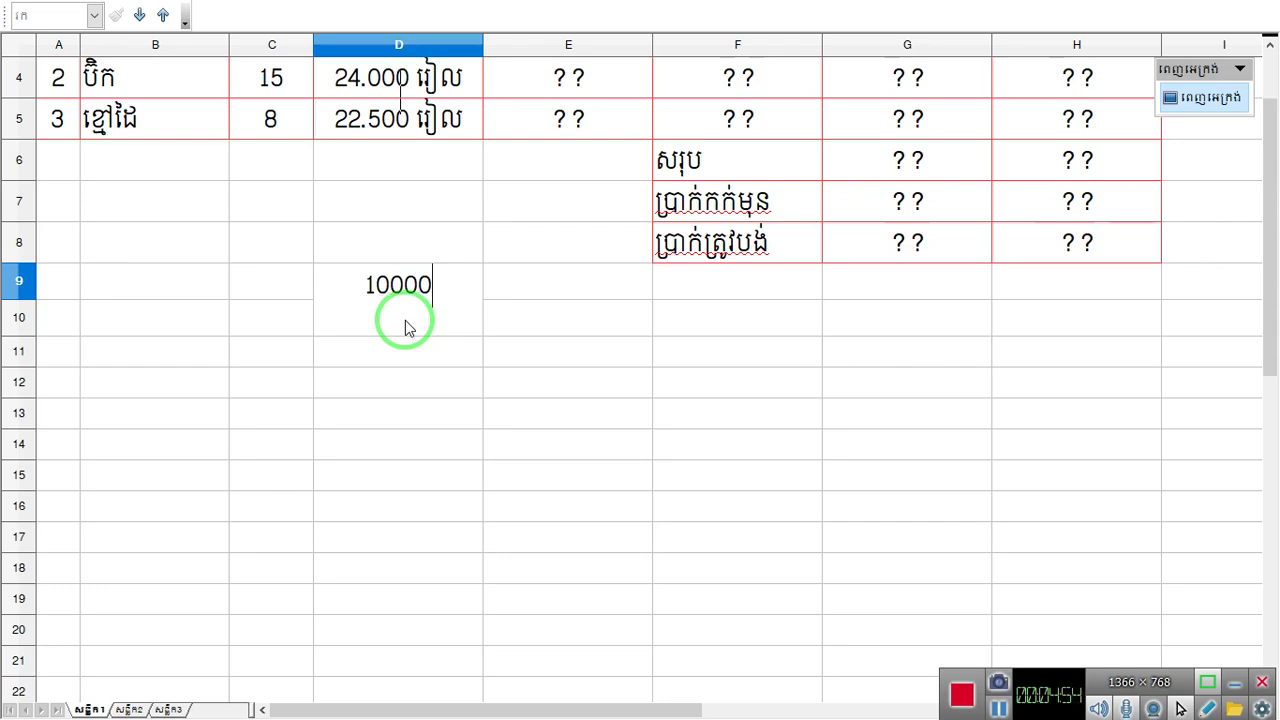
{"action": "key", "text": "Return"}
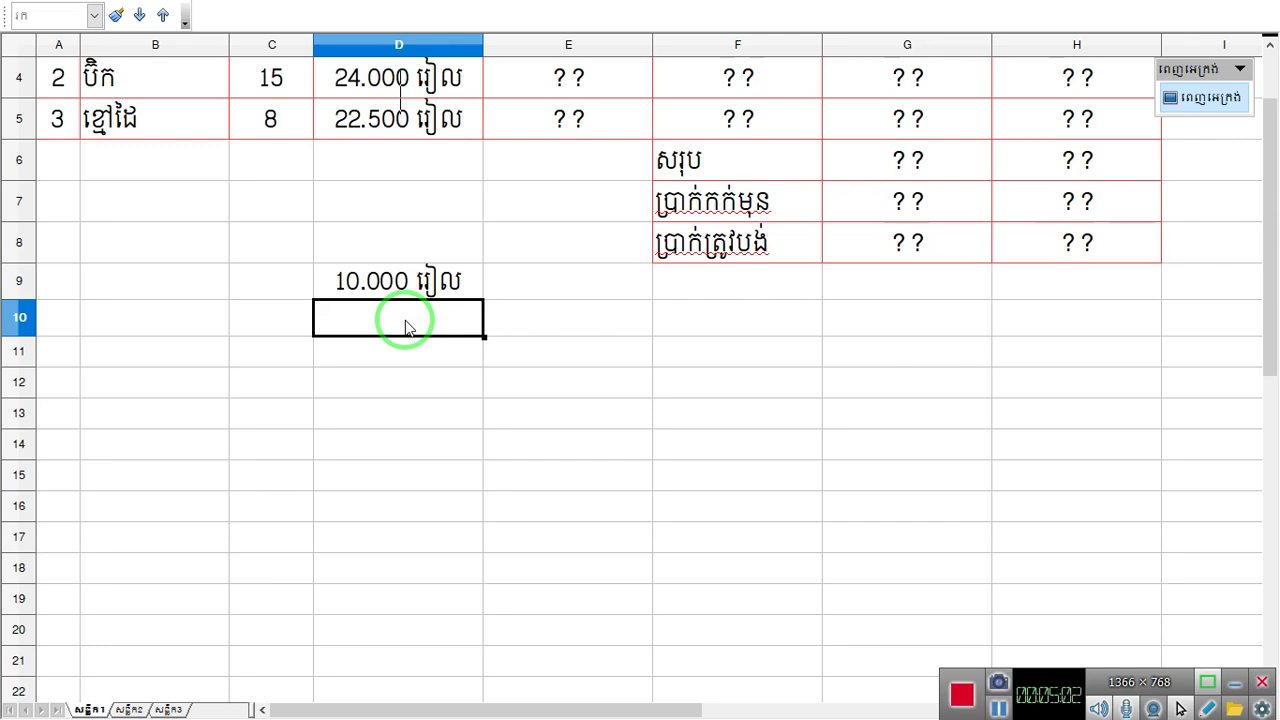
- Enter 1000000 in cell D10 as a second test of the riel number format
{"action": "type", "text": "1"}
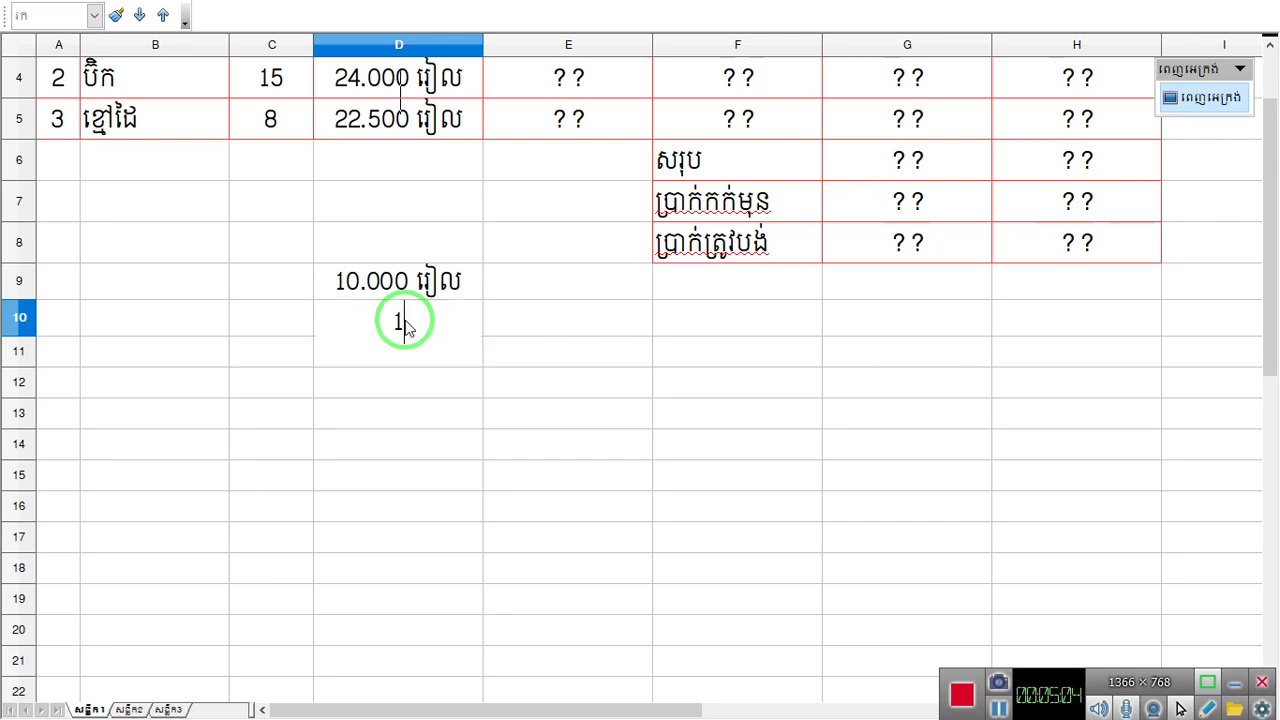
{"action": "type", "text": "0000000"}
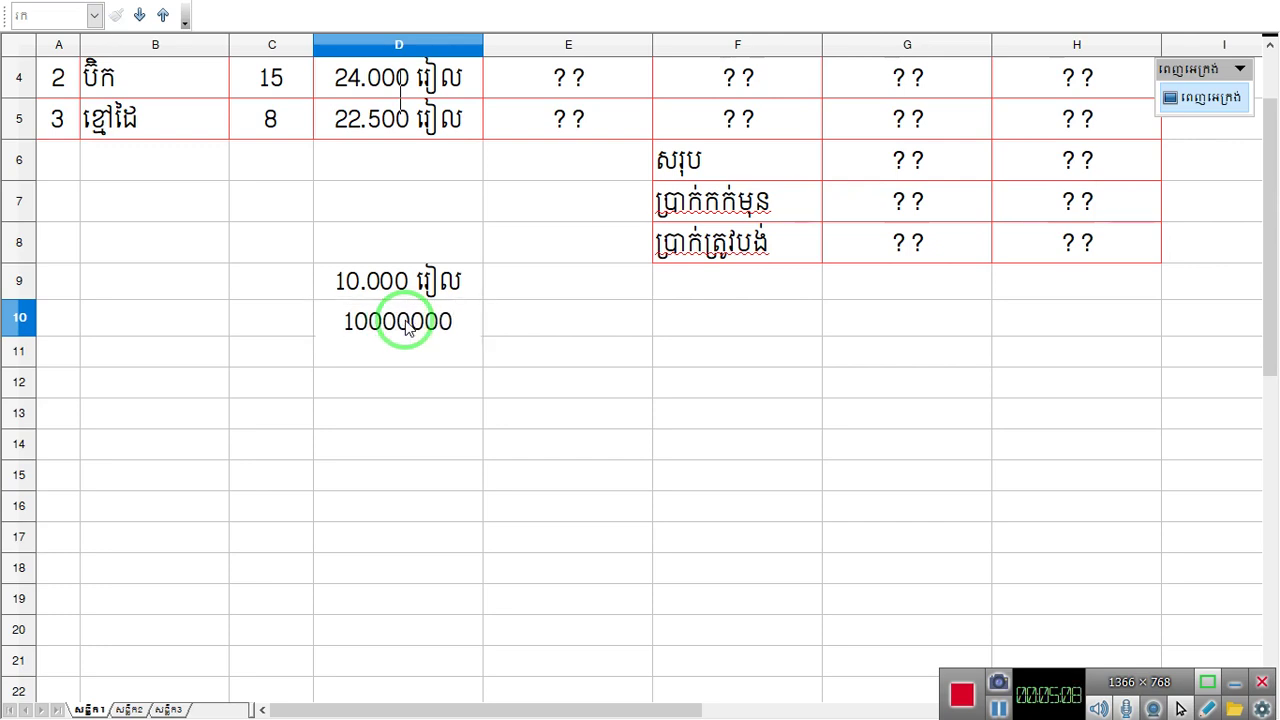
{"action": "key", "text": "BackSpace"}
{"action": "key", "text": "BackSpace"}
{"action": "key", "text": "BackSpace"}
{"action": "key", "text": "BackSpace"}
{"action": "key", "text": "BackSpace"}
{"action": "key", "text": "BackSpace"}
{"action": "key", "text": "BackSpace"}
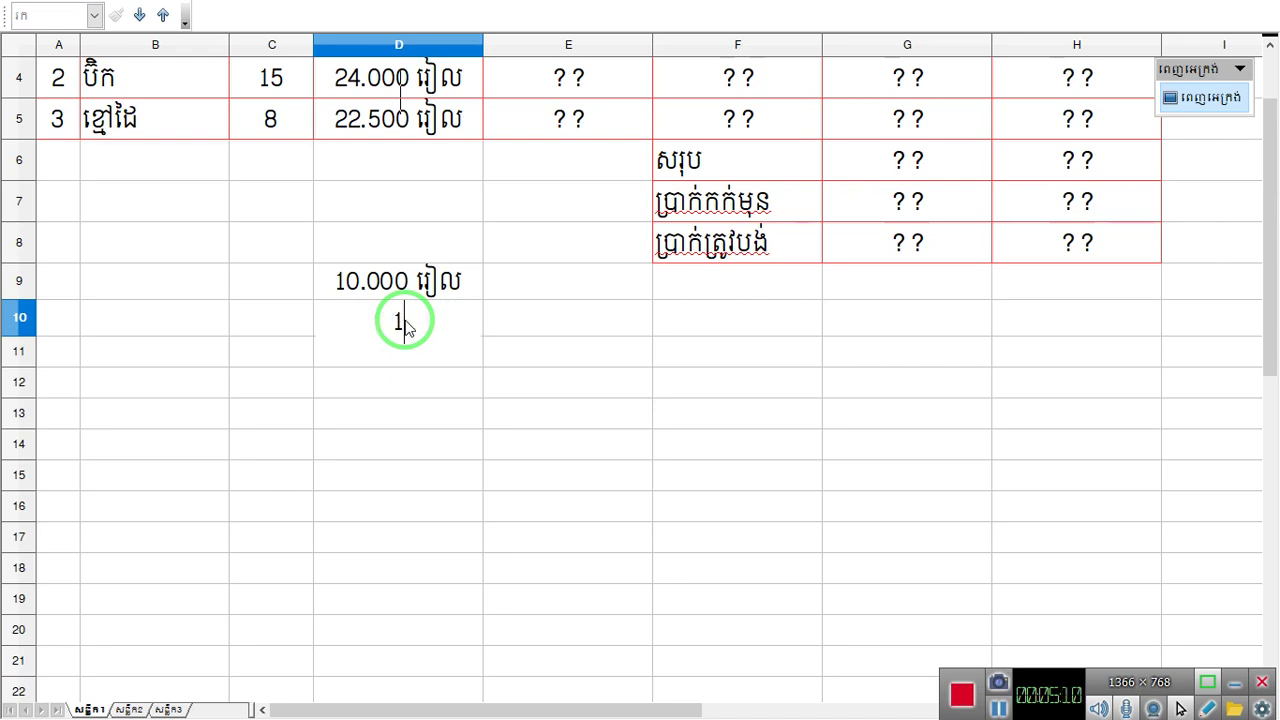
{"action": "type", "text": ".000.000"}
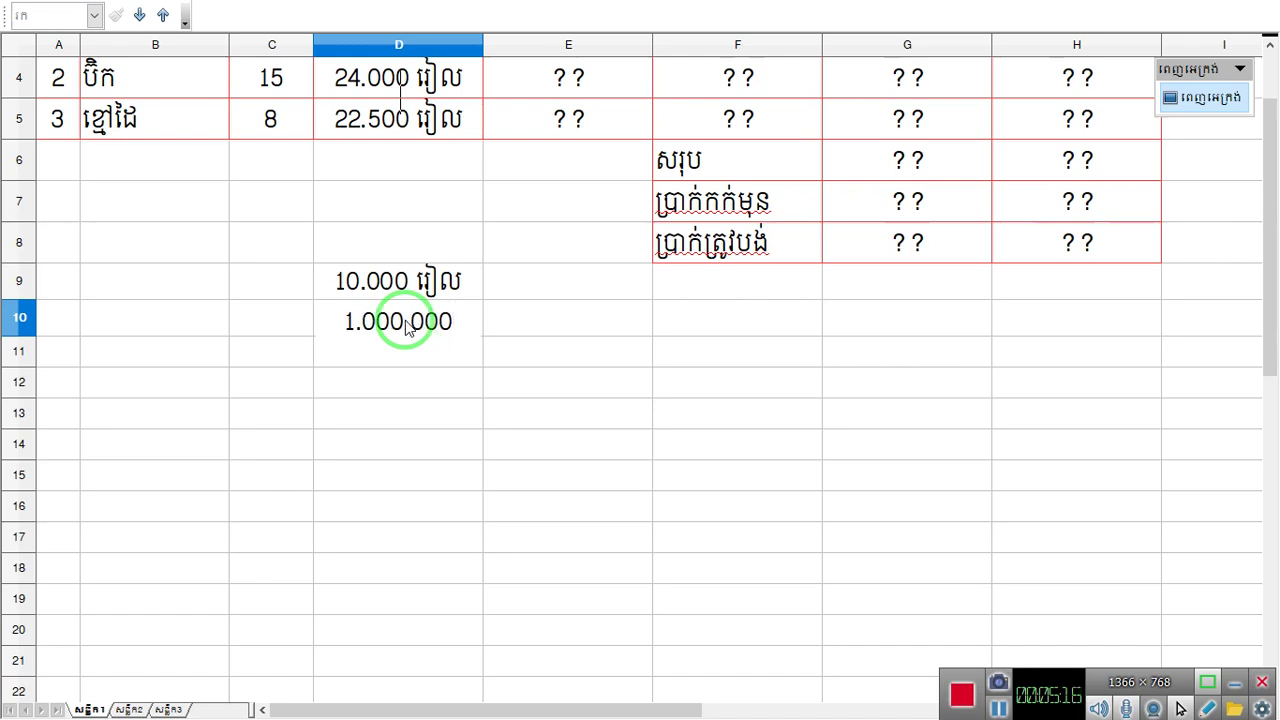
{"action": "key", "text": "BackSpace"}
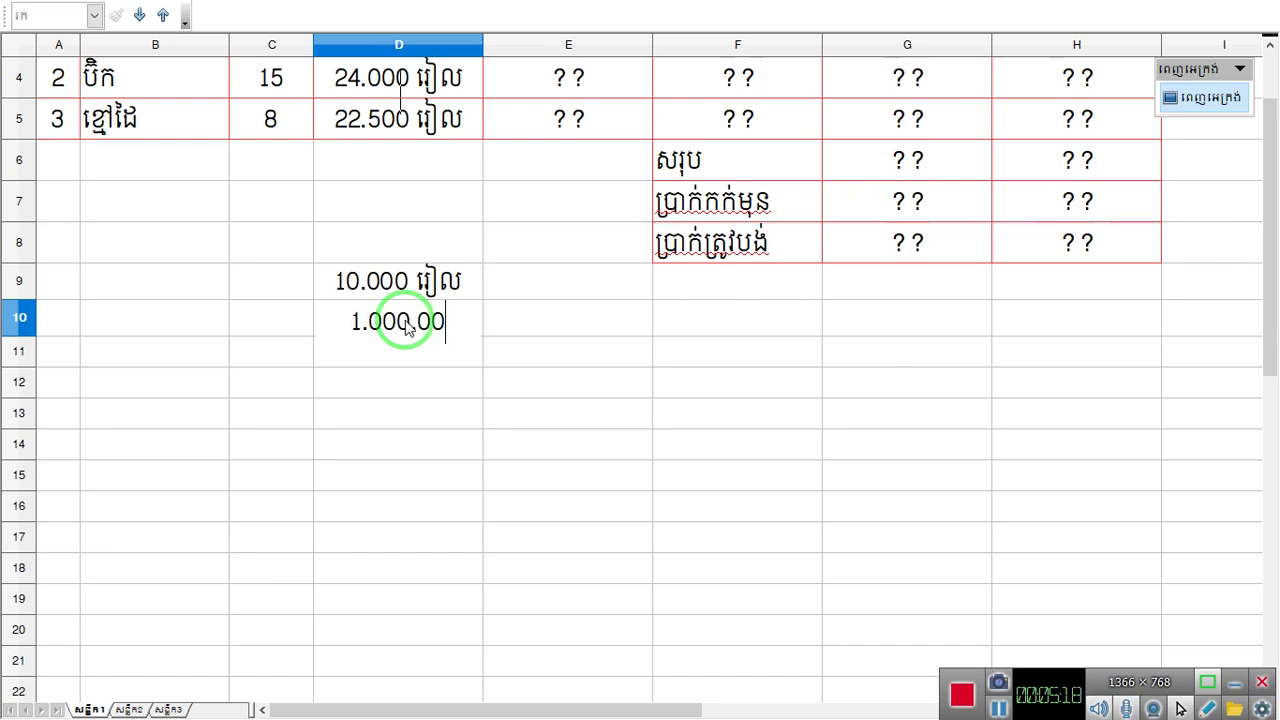
{"action": "key", "text": "BackSpace"}
{"action": "key", "text": "BackSpace"}
{"action": "key", "text": "BackSpace"}
{"action": "key", "text": "BackSpace"}
{"action": "key", "text": "BackSpace"}
{"action": "key", "text": "BackSpace"}
{"action": "key", "text": "BackSpace"}
{"action": "key", "text": "BackSpace"}
{"action": "type", "text": "1.000."}
{"action": "type", "text": "000"}
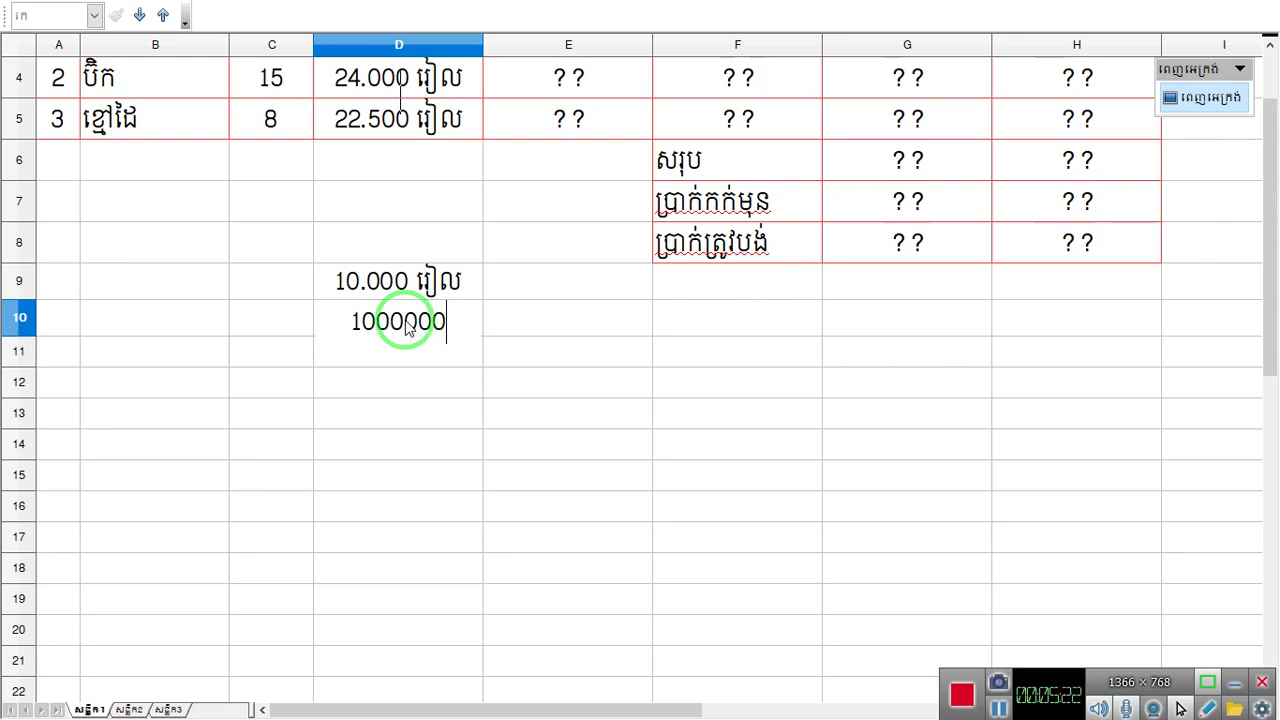
{"action": "key", "text": "Return"}
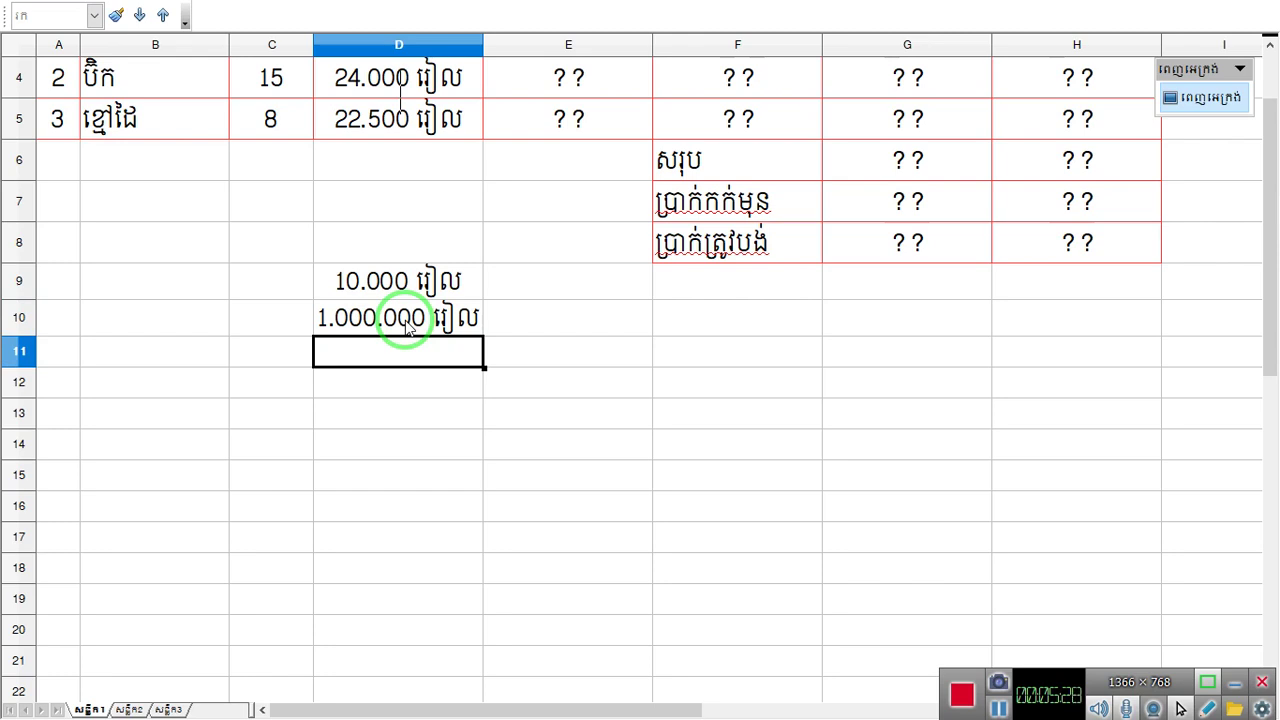
- Review the riel amount cells D3:G5 and the dollar total cells H3:H5 of the invoice table
{"action": "scroll", "coordinate": [407, 330], "scroll_direction": "up", "scroll_amount": 1}
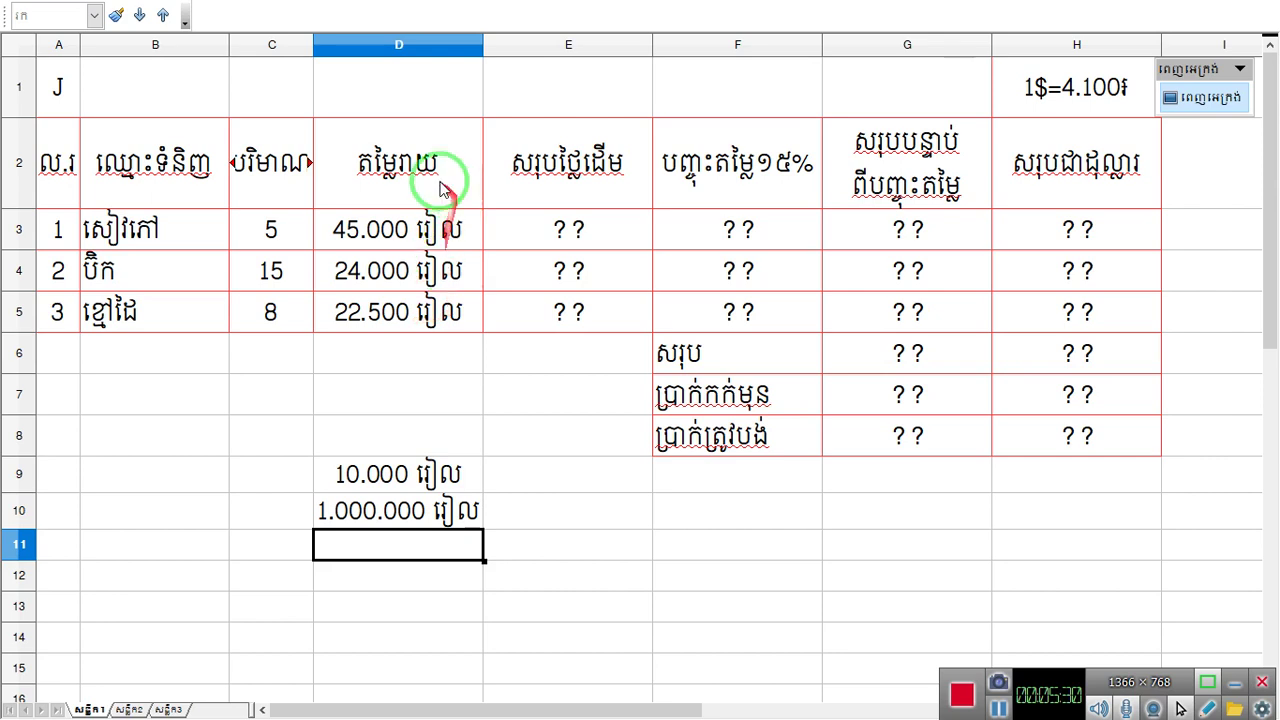
{"action": "left_click", "coordinate": [399, 233]}
{"action": "left_click_drag", "start_coordinate": [399, 233], "coordinate": [395, 312]}
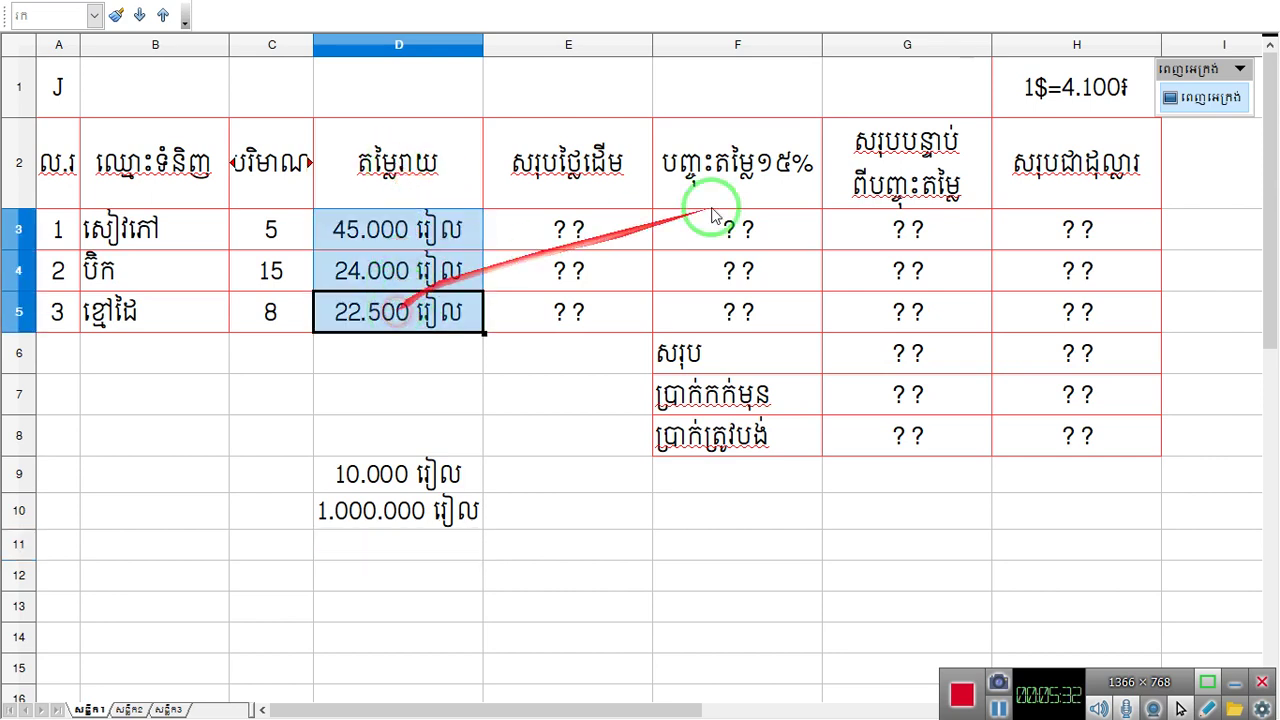
{"action": "left_click_drag", "start_coordinate": [621, 228], "coordinate": [621, 305]}
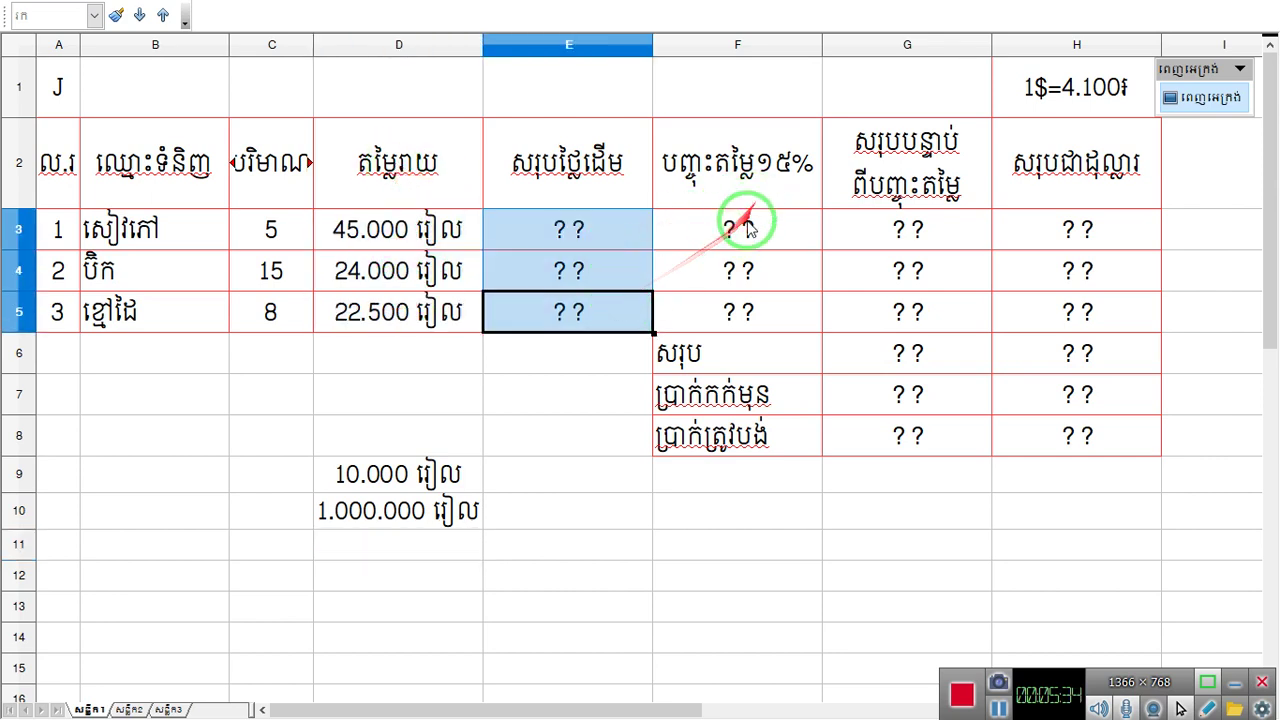
{"action": "left_click_drag", "start_coordinate": [740, 228], "coordinate": [736, 310]}
{"action": "left_click_drag", "start_coordinate": [903, 228], "coordinate": [900, 294]}
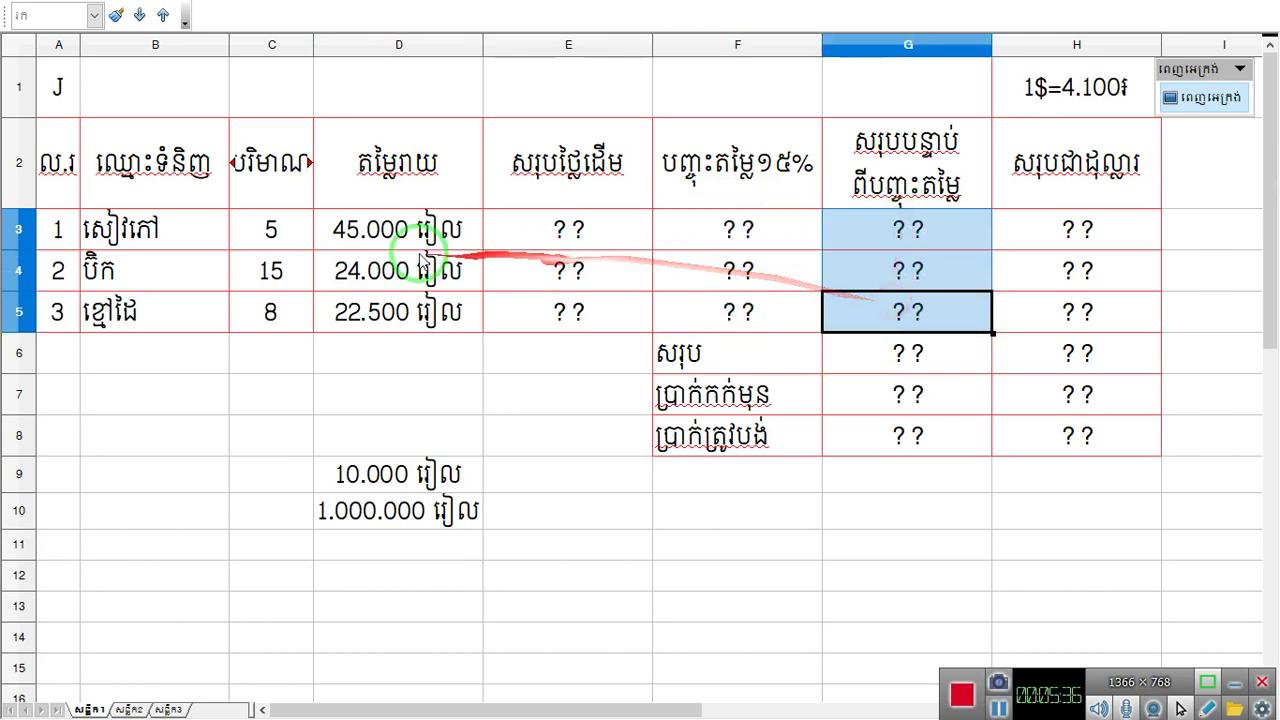
{"action": "left_click_drag", "start_coordinate": [457, 240], "coordinate": [928, 318]}
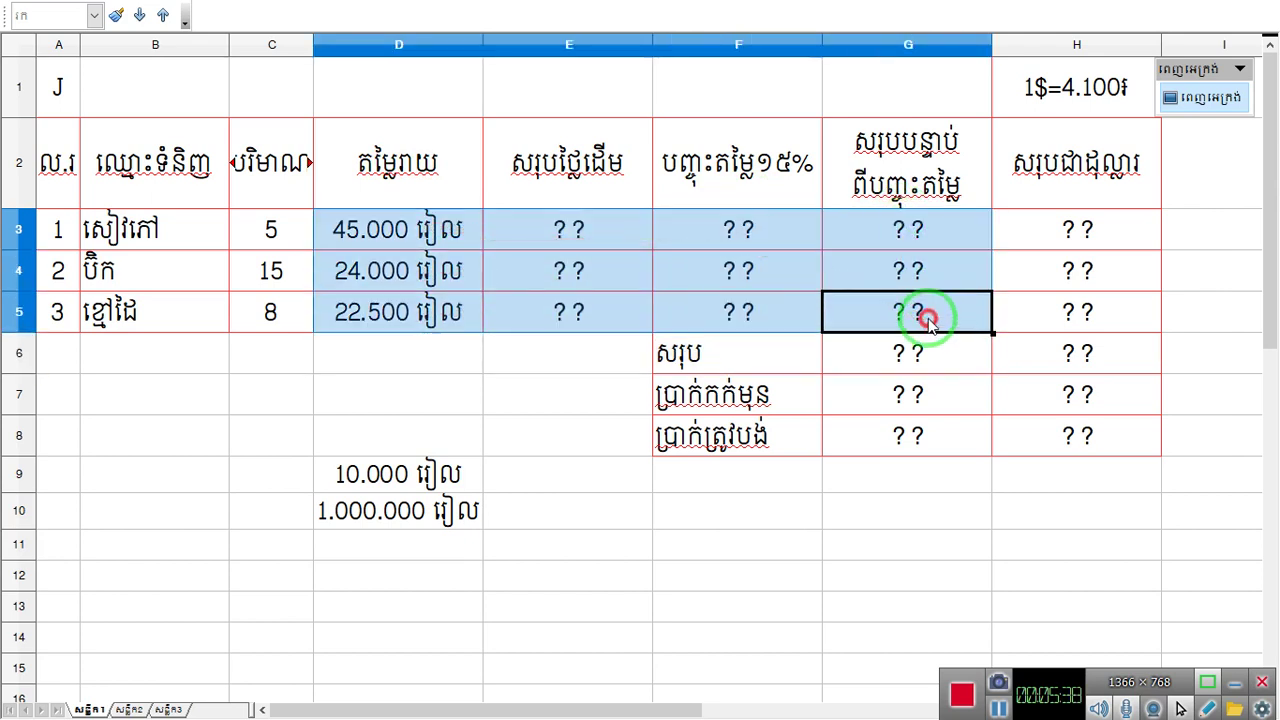
{"action": "left_click_drag", "start_coordinate": [1060, 228], "coordinate": [1063, 302]}
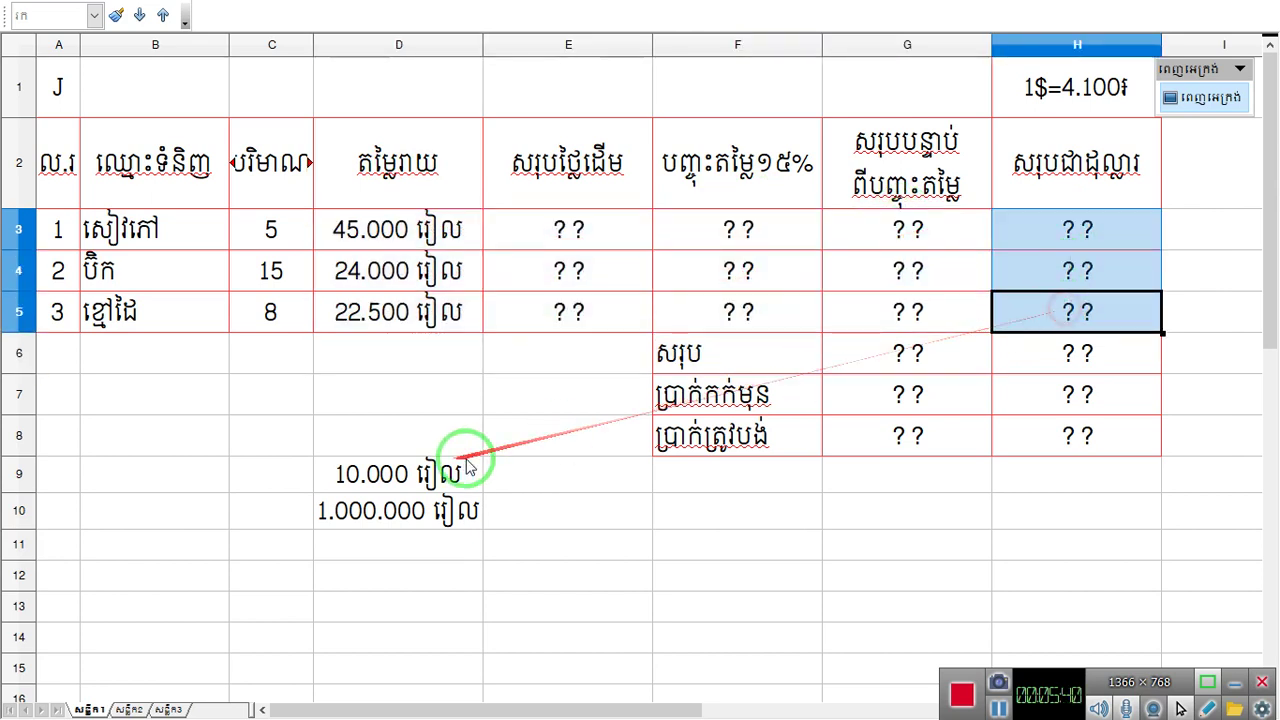
- Delete the contents of the test cells D9:D10, keeping the default deletion options
{"action": "left_click_drag", "start_coordinate": [466, 463], "coordinate": [465, 532]}
{"action": "key", "text": "BackSpace"}
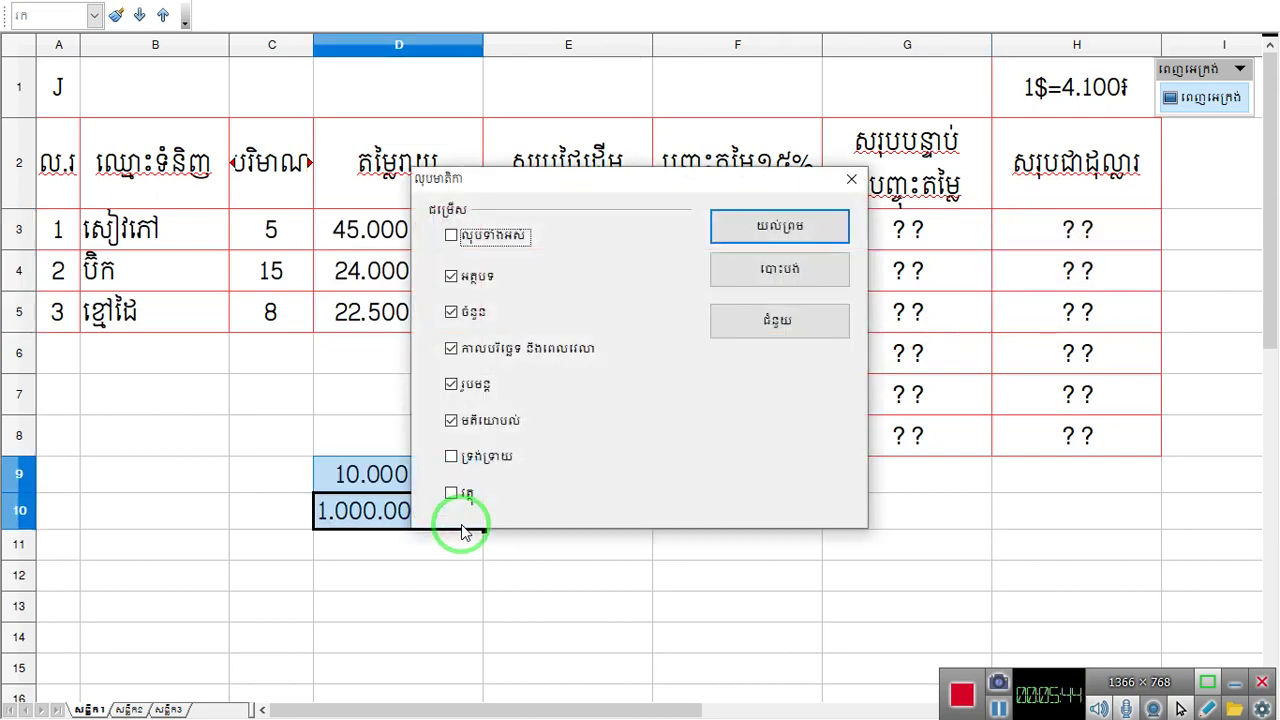
{"action": "left_click", "coordinate": [810, 228]}
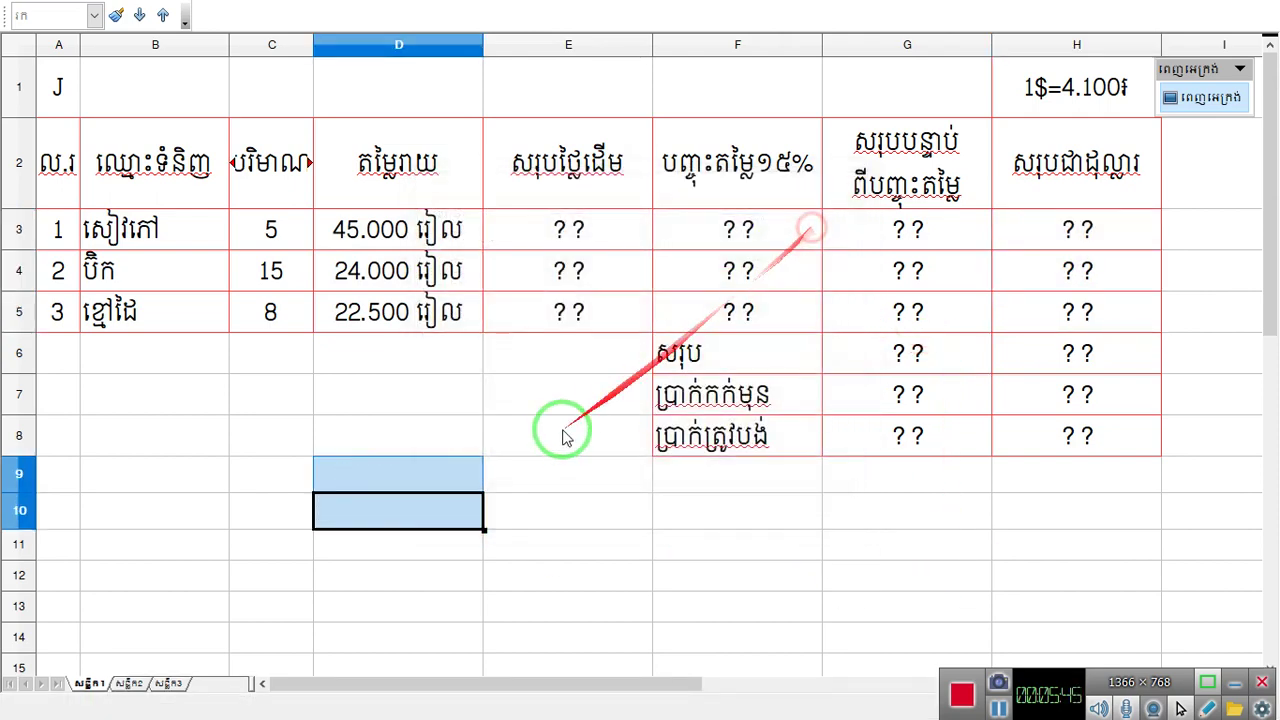
- Enter the formula =C3*D3 in cell E3 to multiply the first item's quantity by its unit price
{"action": "left_click", "coordinate": [268, 232]}
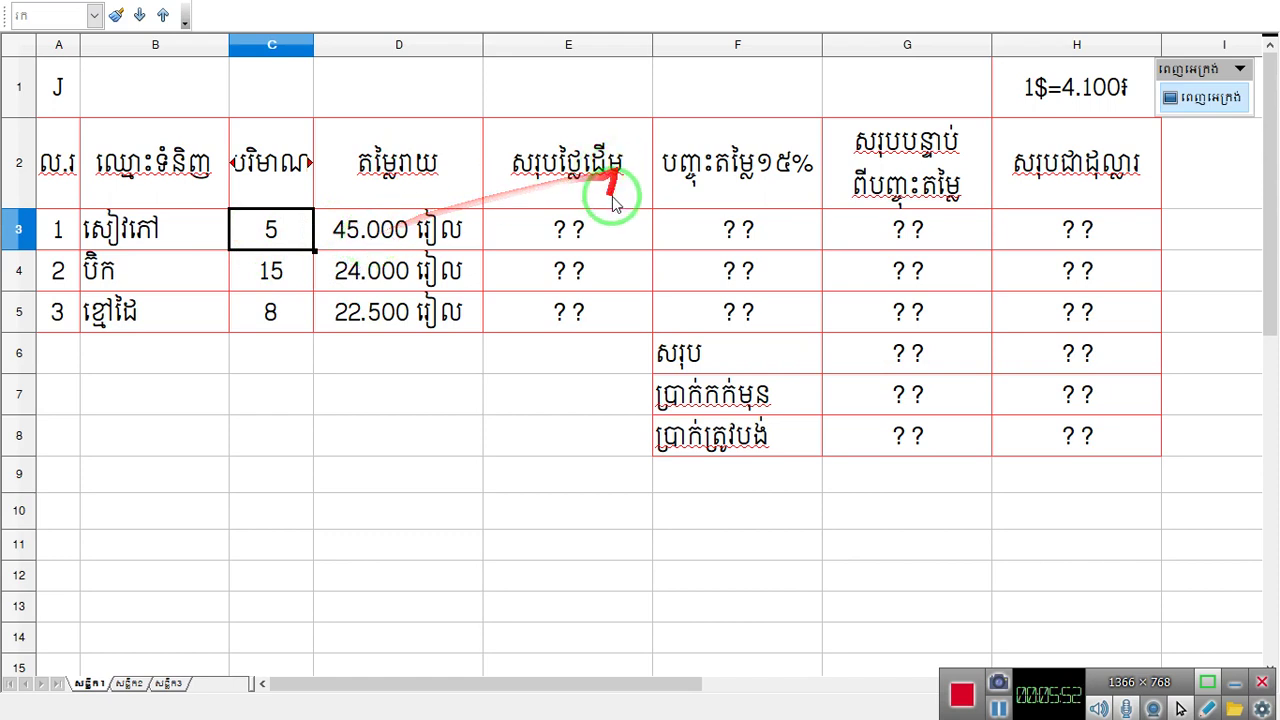
{"action": "left_click", "coordinate": [583, 228]}
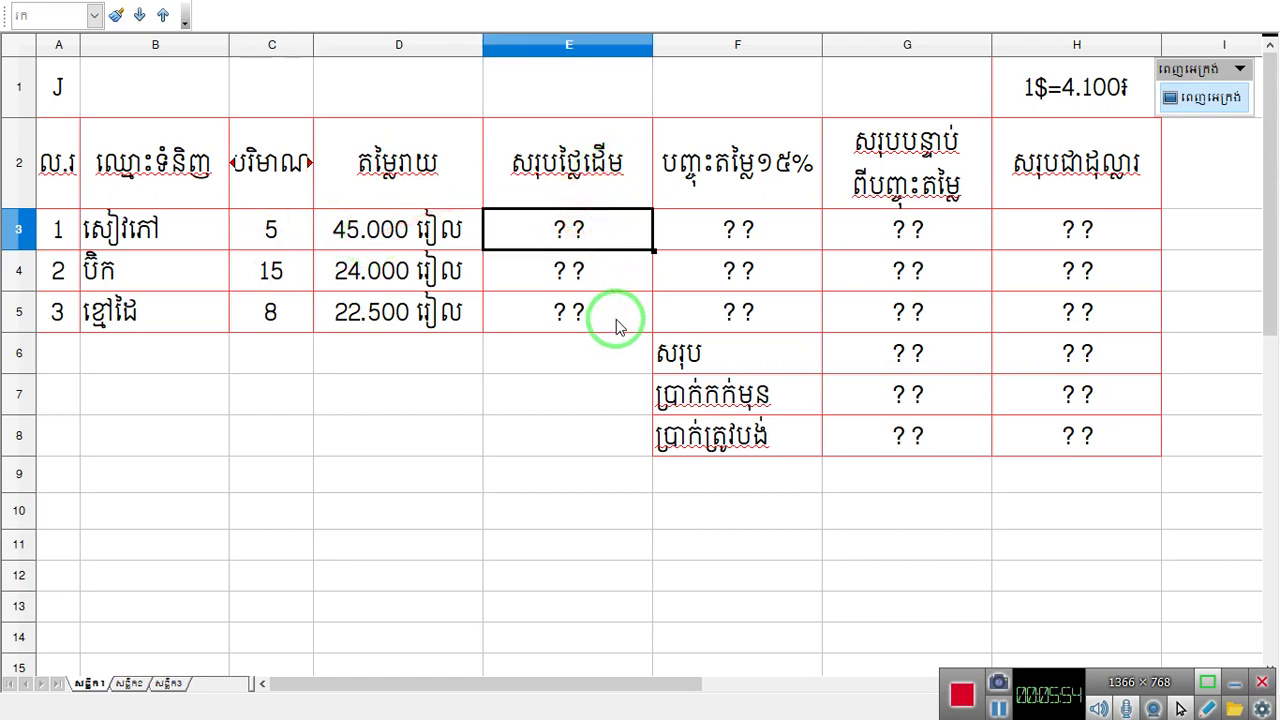
{"action": "type", "text": "ឲ"}
{"action": "key", "text": "BackSpace"}
{"action": "type", "text": "="}
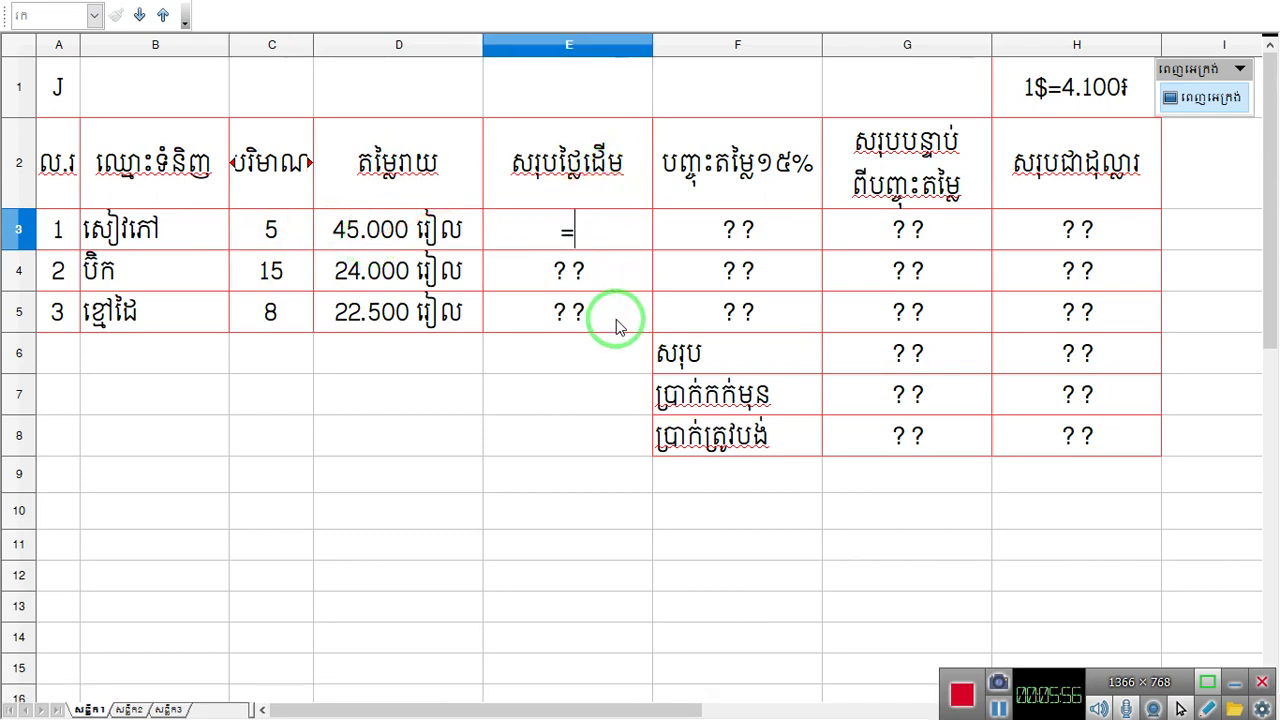
{"action": "left_click", "coordinate": [290, 236]}
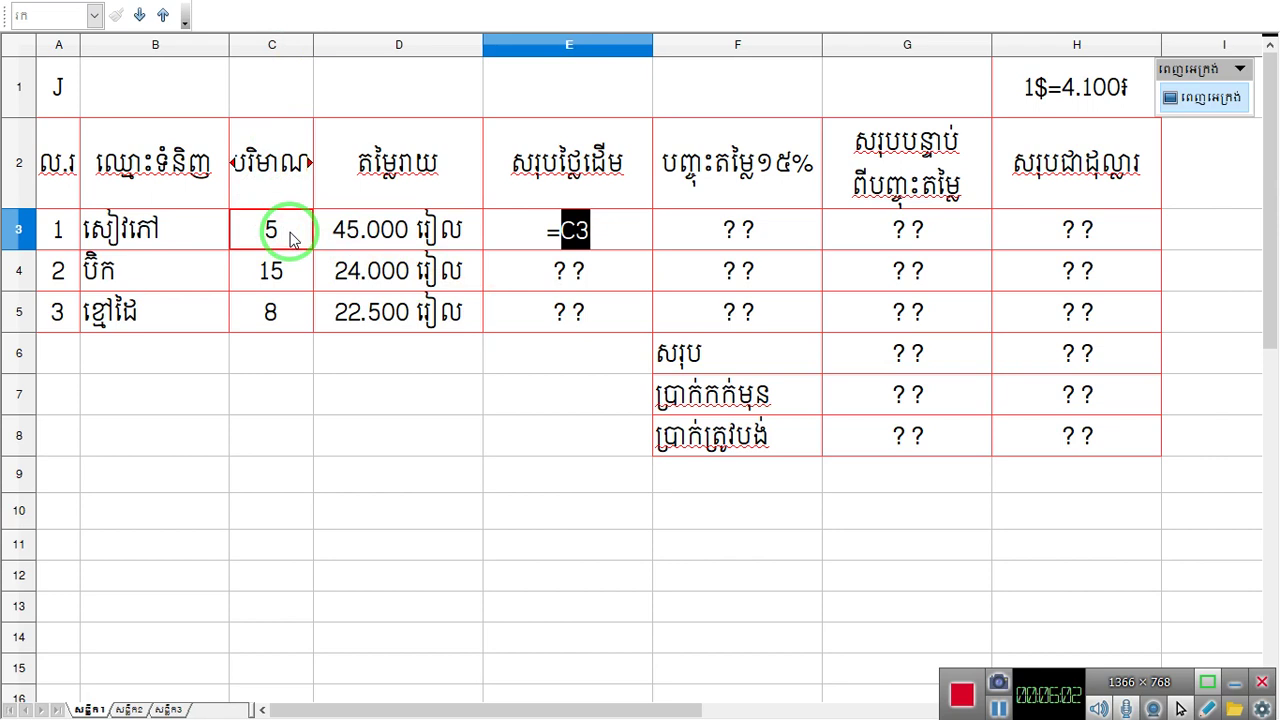
{"action": "type", "text": "*"}
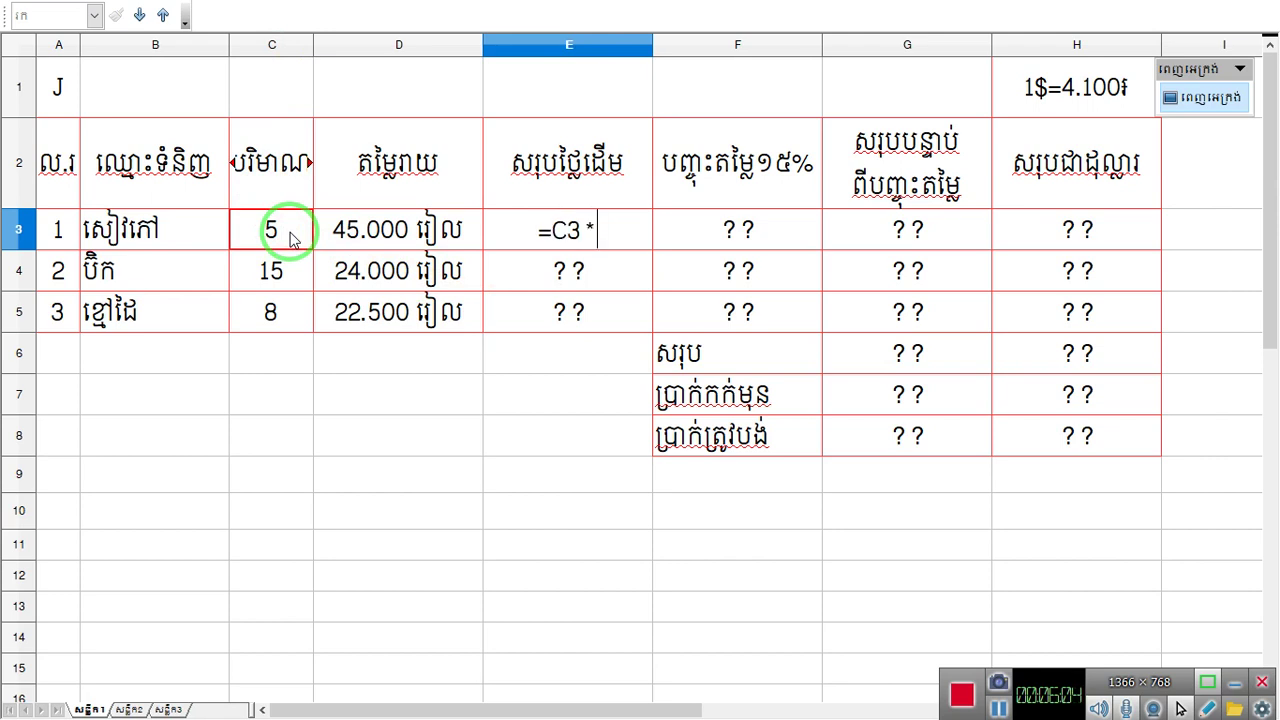
{"action": "left_click", "coordinate": [405, 245]}
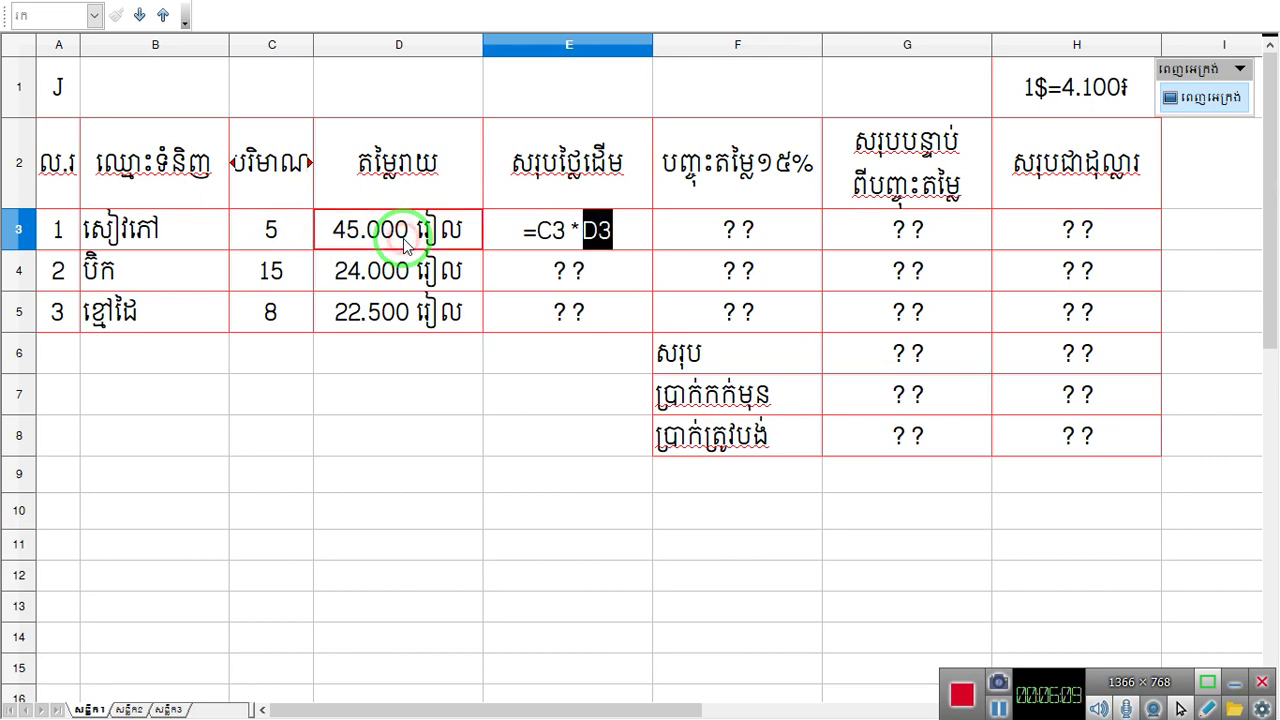
{"action": "key", "text": "Return"}
- Fill the formula in E3 down through cell E5 for the remaining items
{"action": "left_click", "coordinate": [640, 240]}
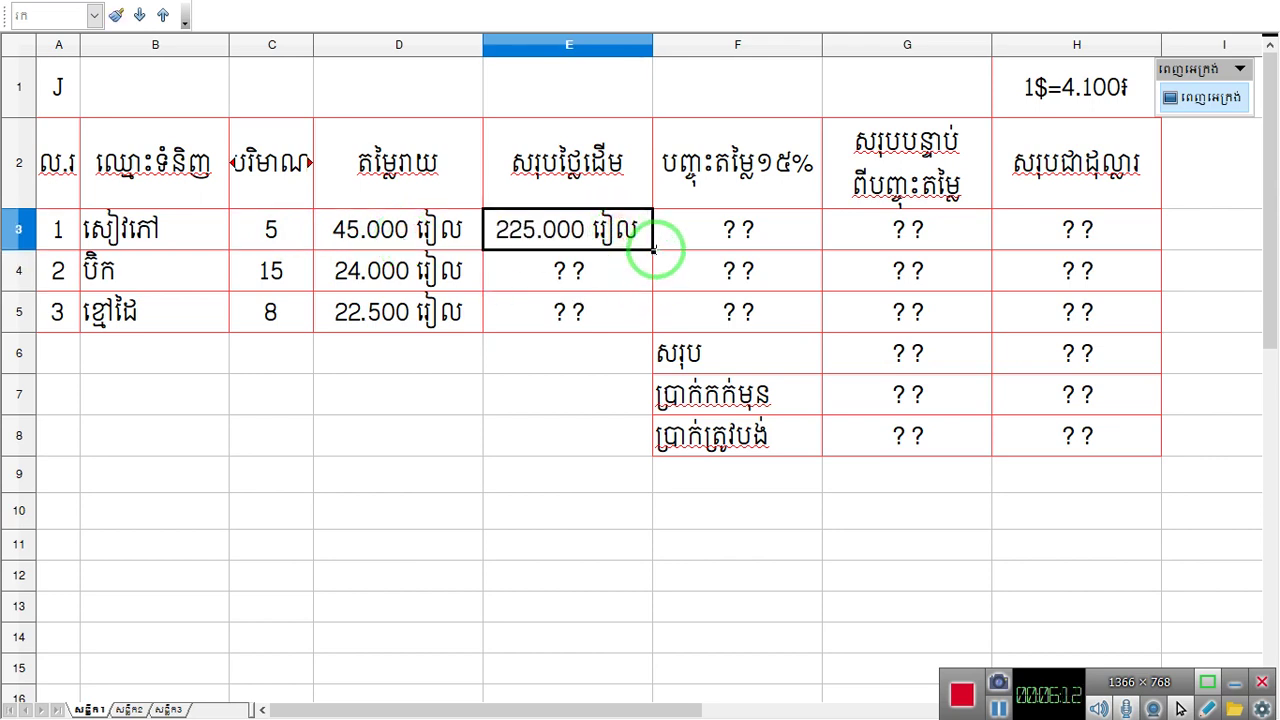
{"action": "left_click_drag", "start_coordinate": [652, 249], "coordinate": [651, 330]}
{"action": "left_click", "coordinate": [545, 455]}
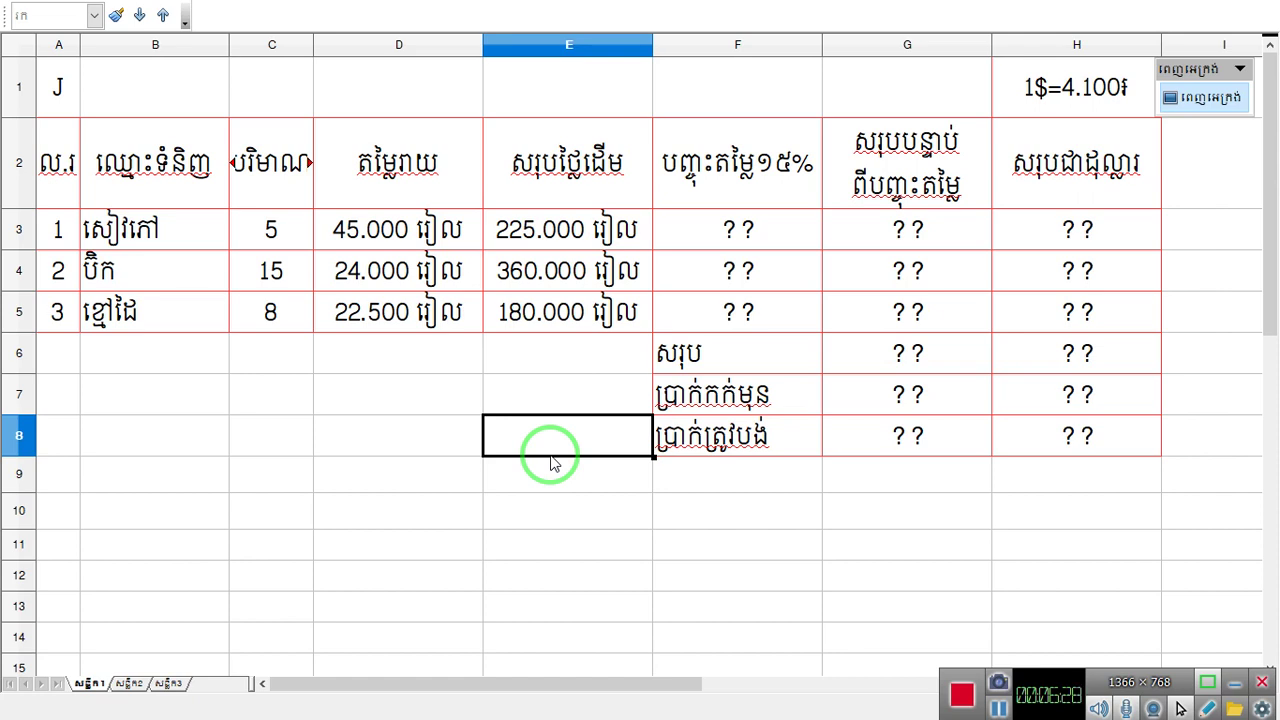
- Enter the note 225.000=100% in cell D10 as the first line of the percentage working
{"action": "left_click", "coordinate": [777, 238]}
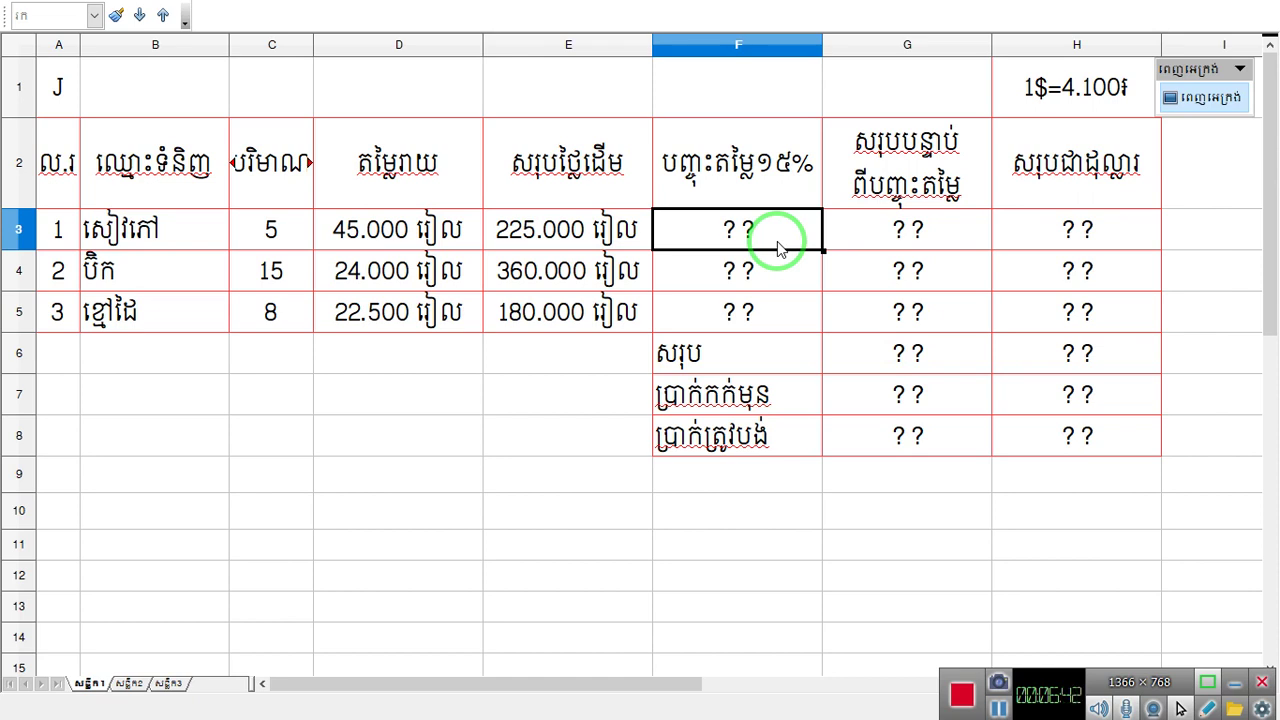
{"action": "left_click", "coordinate": [535, 245]}
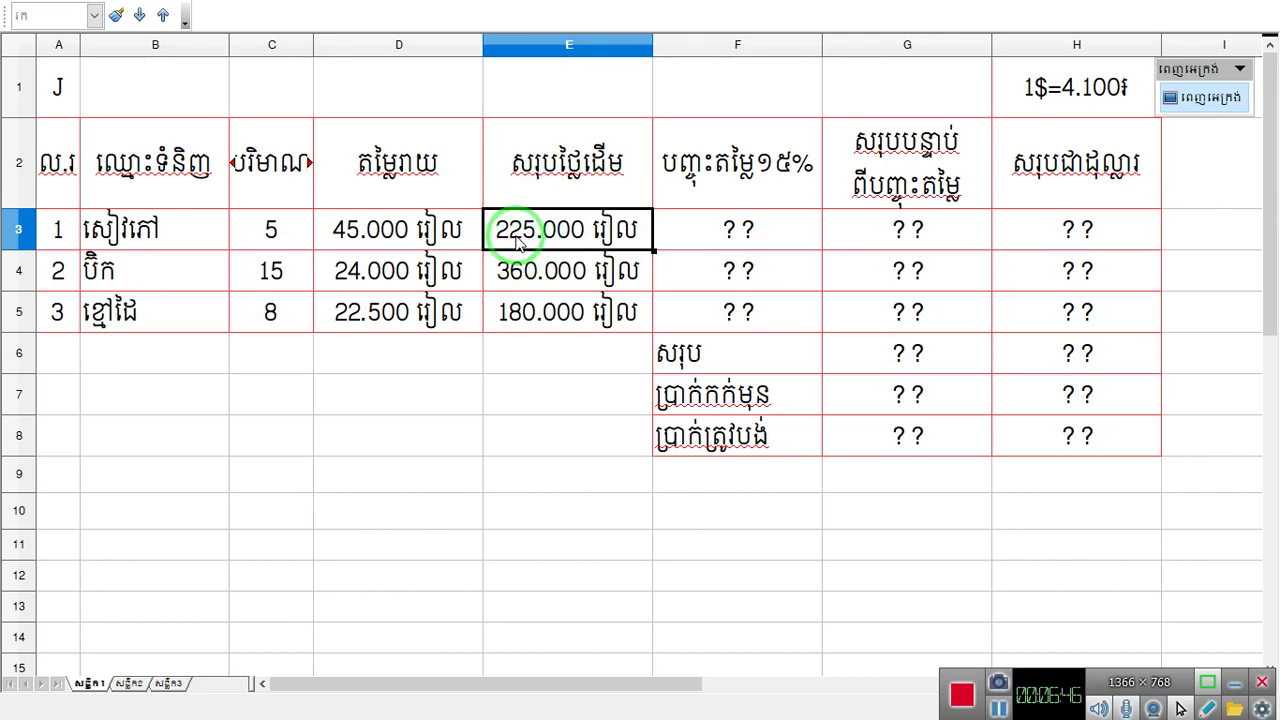
{"action": "left_click", "coordinate": [347, 518]}
{"action": "type", "text": "5"}
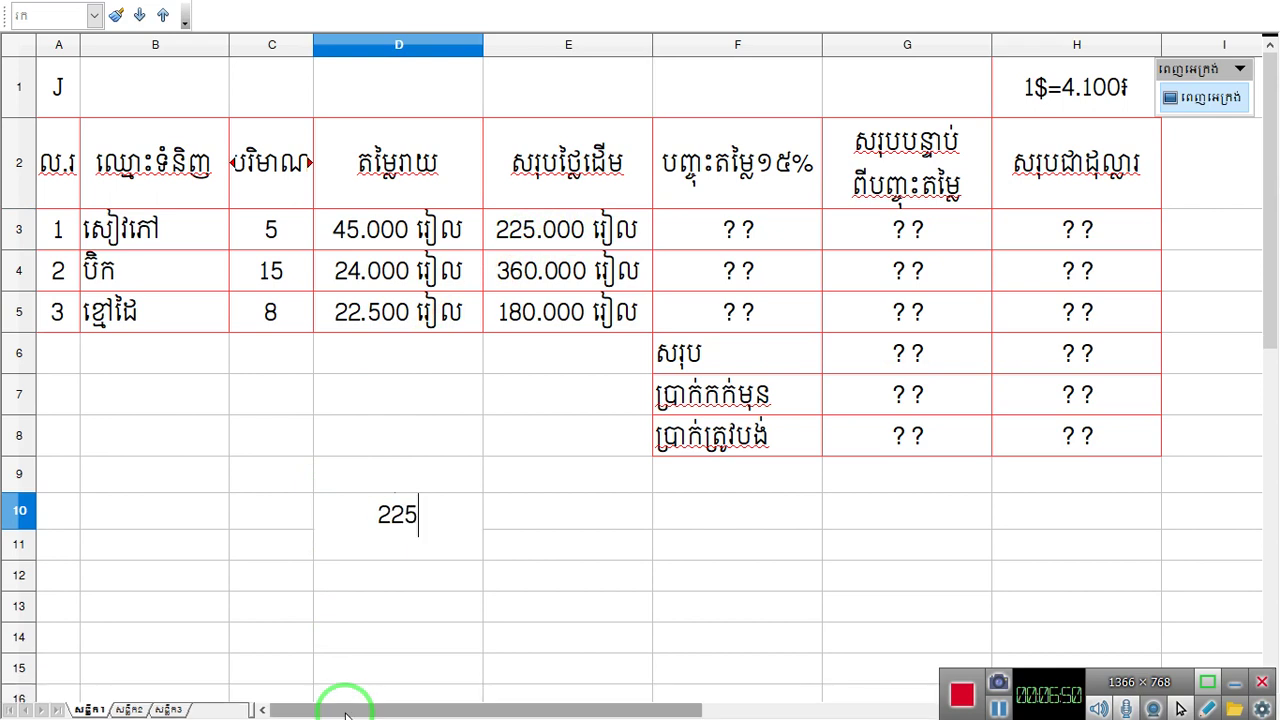
{"action": "type", "text": ".00"}
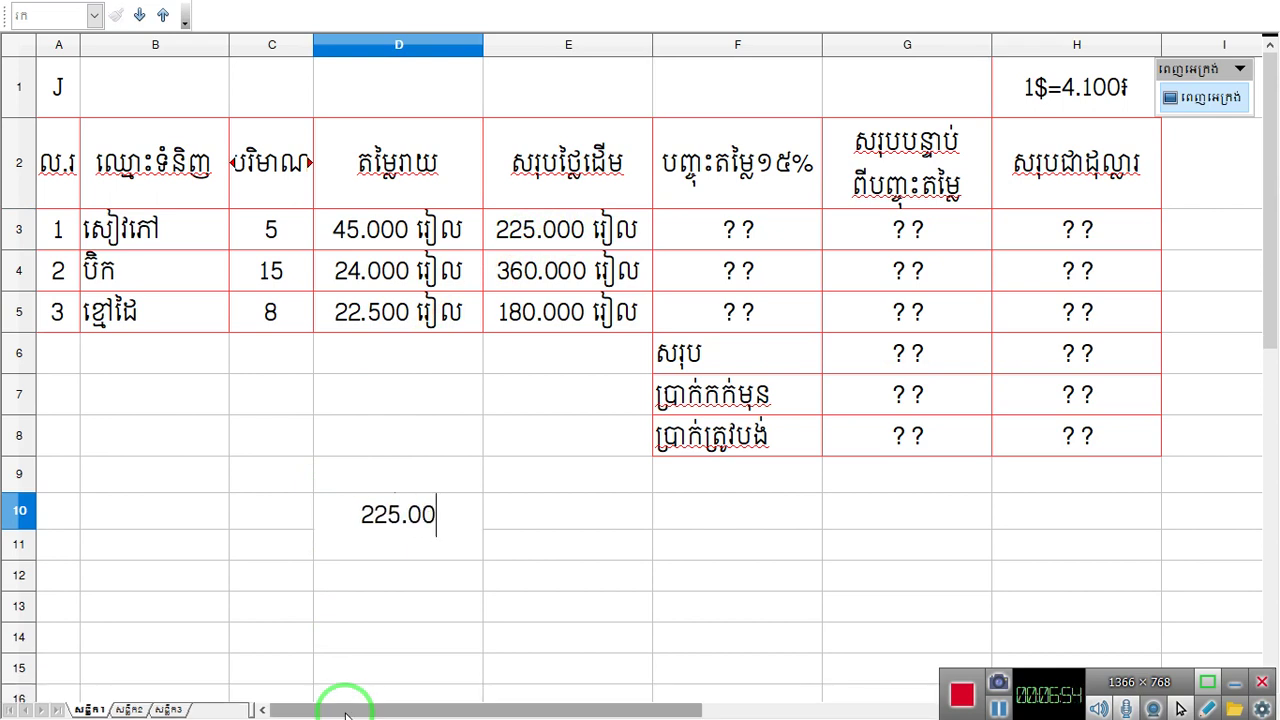
{"action": "type", "text": "0="}
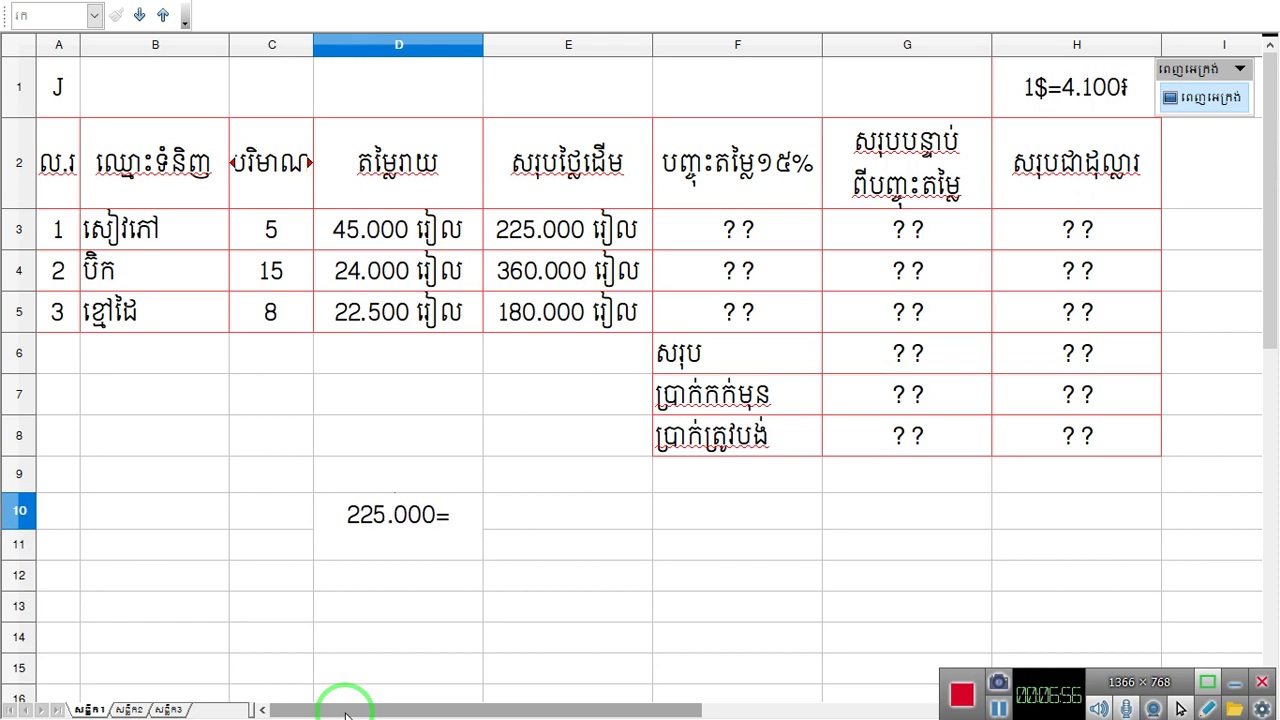
{"action": "type", "text": "១០០"}
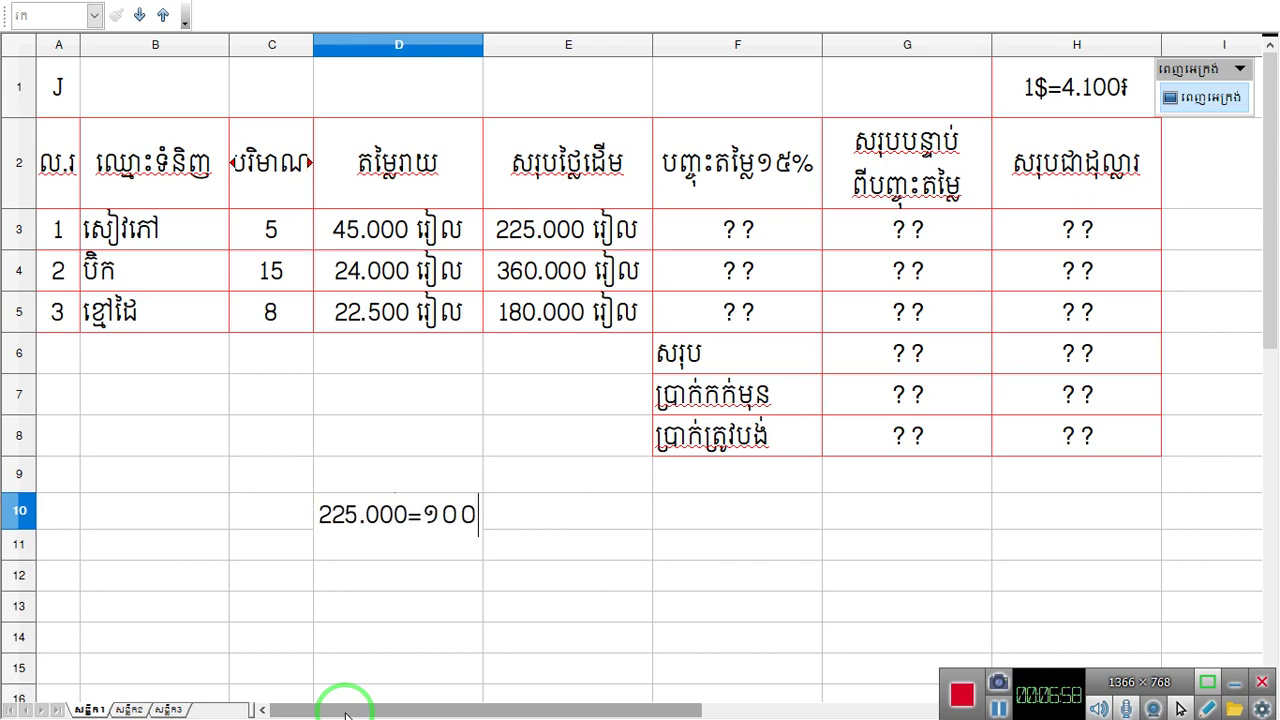
{"action": "key", "text": "BackSpace"}
{"action": "key", "text": "BackSpace"}
{"action": "key", "text": "BackSpace"}
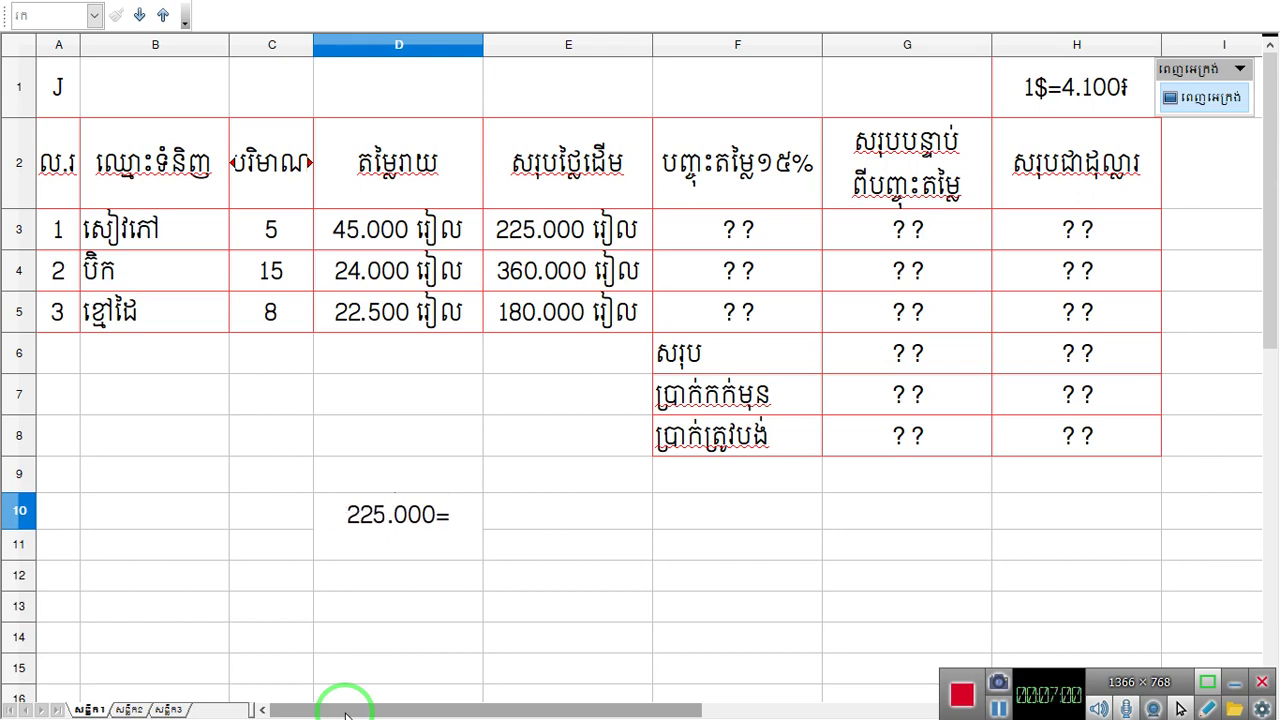
{"action": "type", "text": "100"}
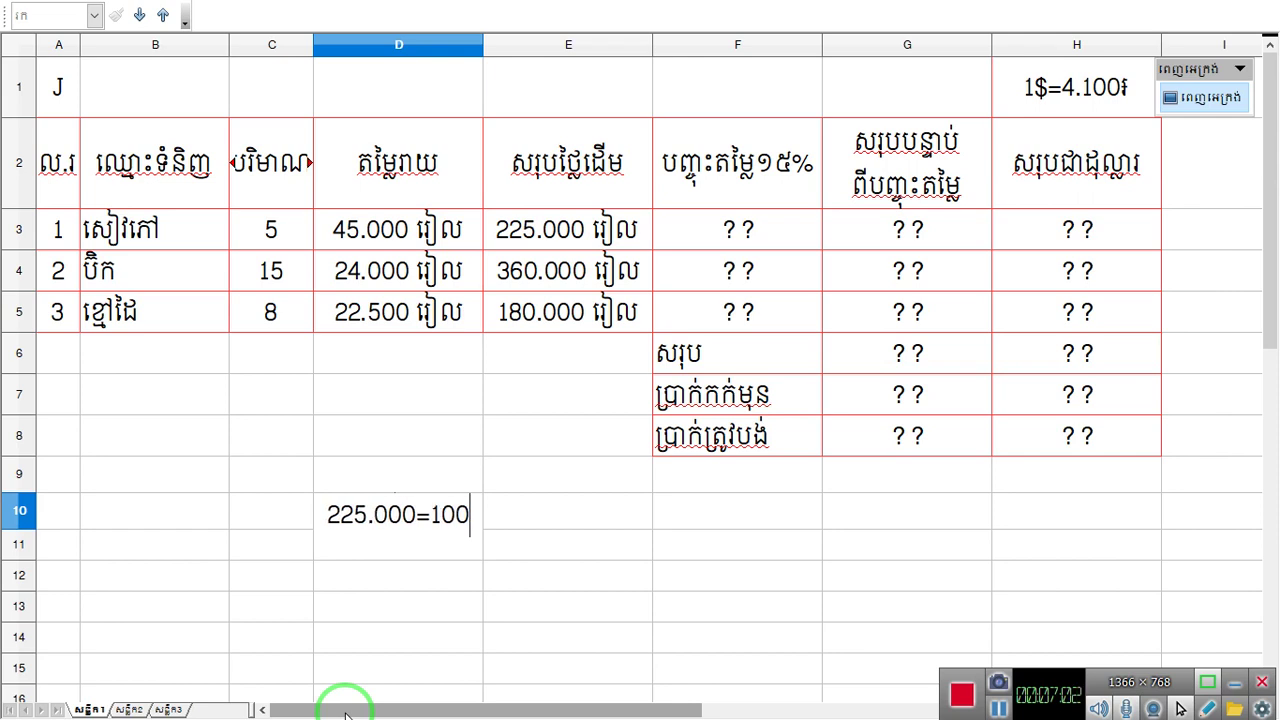
{"action": "type", "text": "%"}
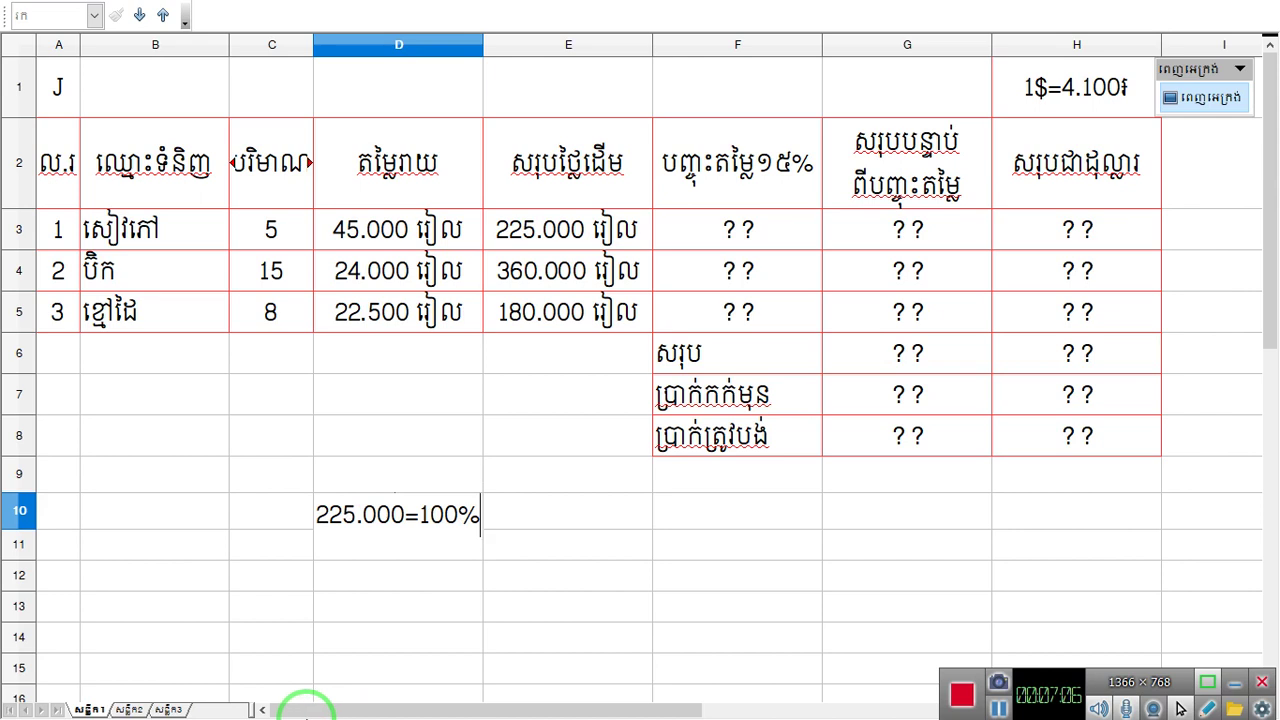
{"action": "key", "text": "Return"}
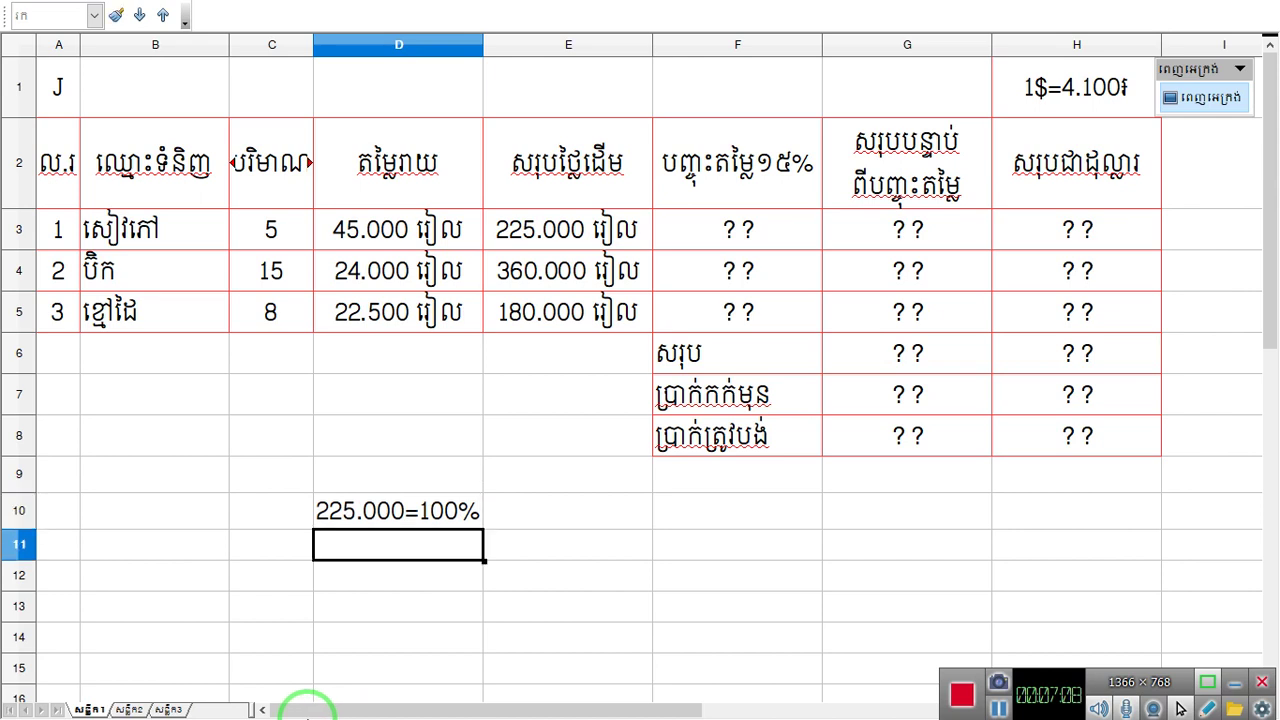
- Enter X=15% in cell D11 as the unknown discount line of the working
{"action": "double_click", "coordinate": [416, 559]}
{"action": "type", "text": "x"}
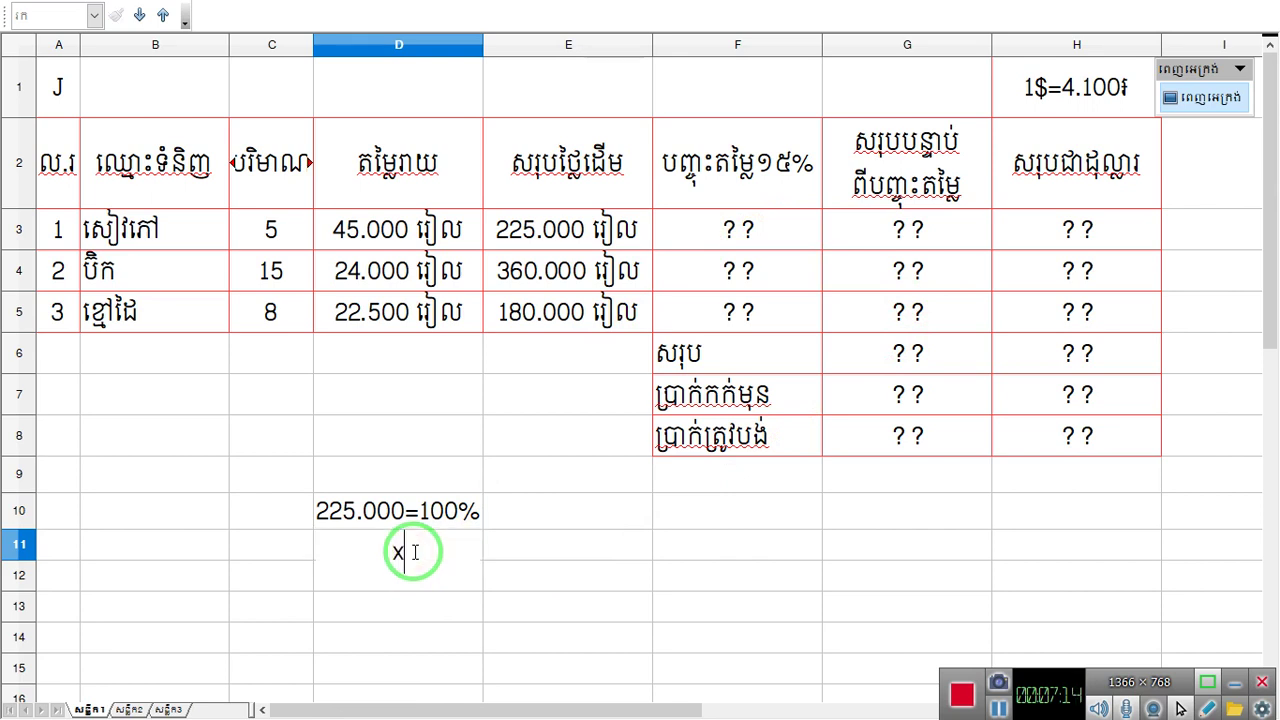
{"action": "type", "text": "=15%"}
{"action": "key", "text": "Return"}
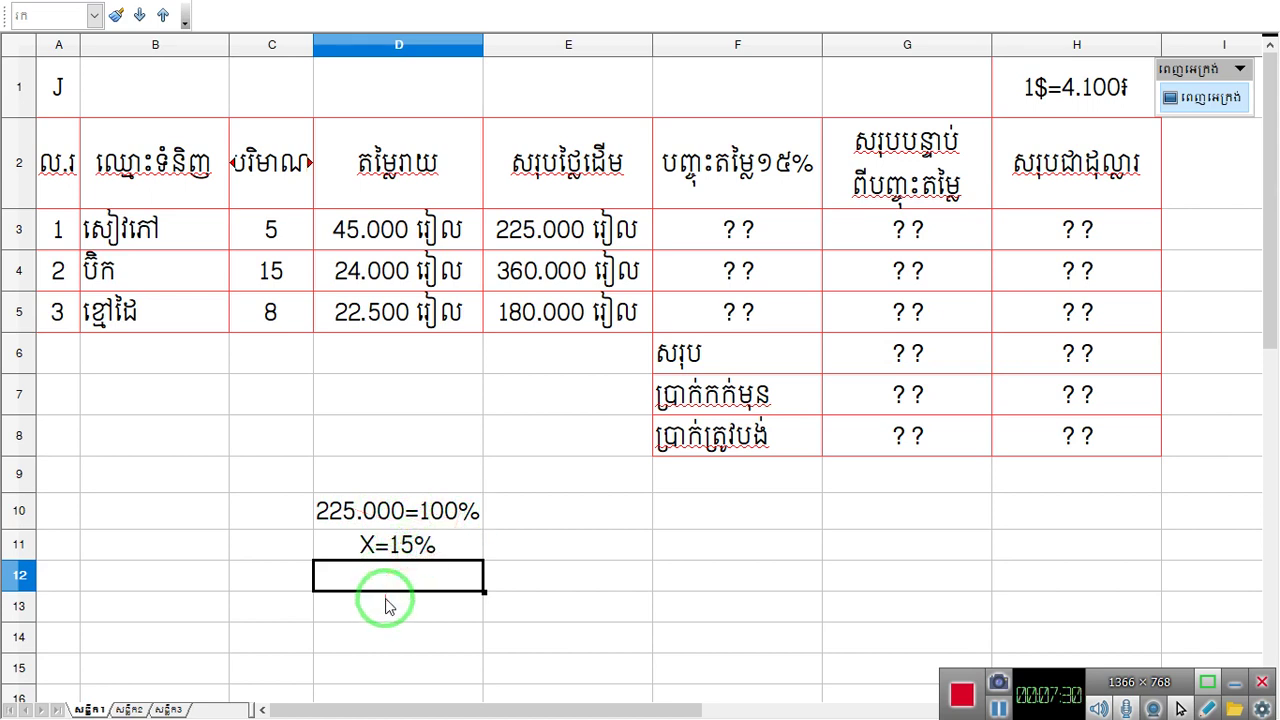
- Enter the cross-multiplication line x.100=225.000x15 in cell D12
{"action": "key", "text": "F2"}
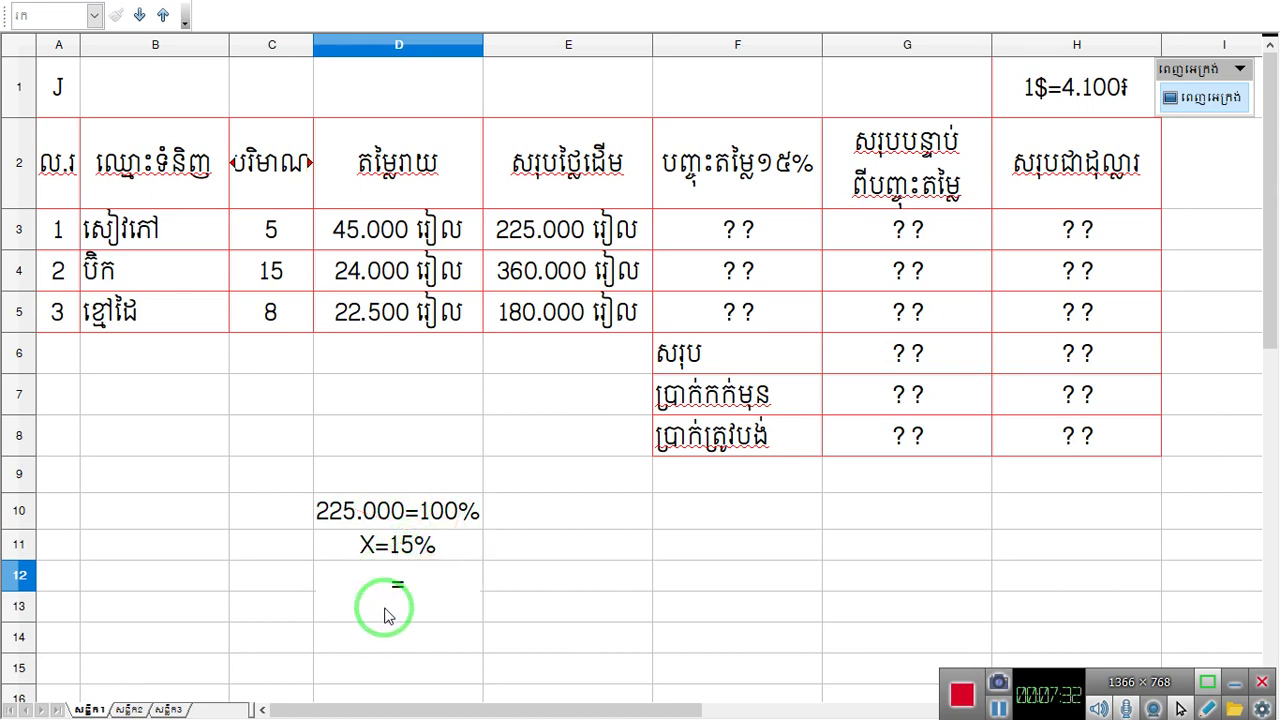
{"action": "type", "text": "x"}
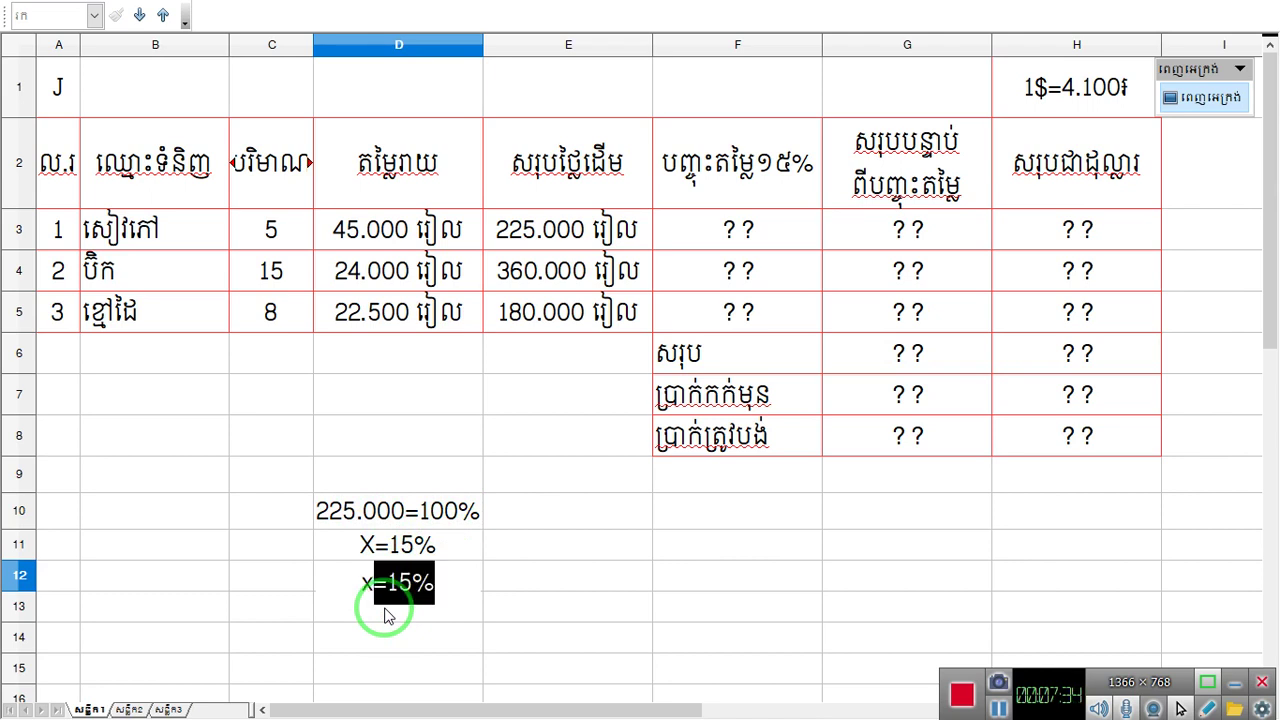
{"action": "type", "text": ".10"}
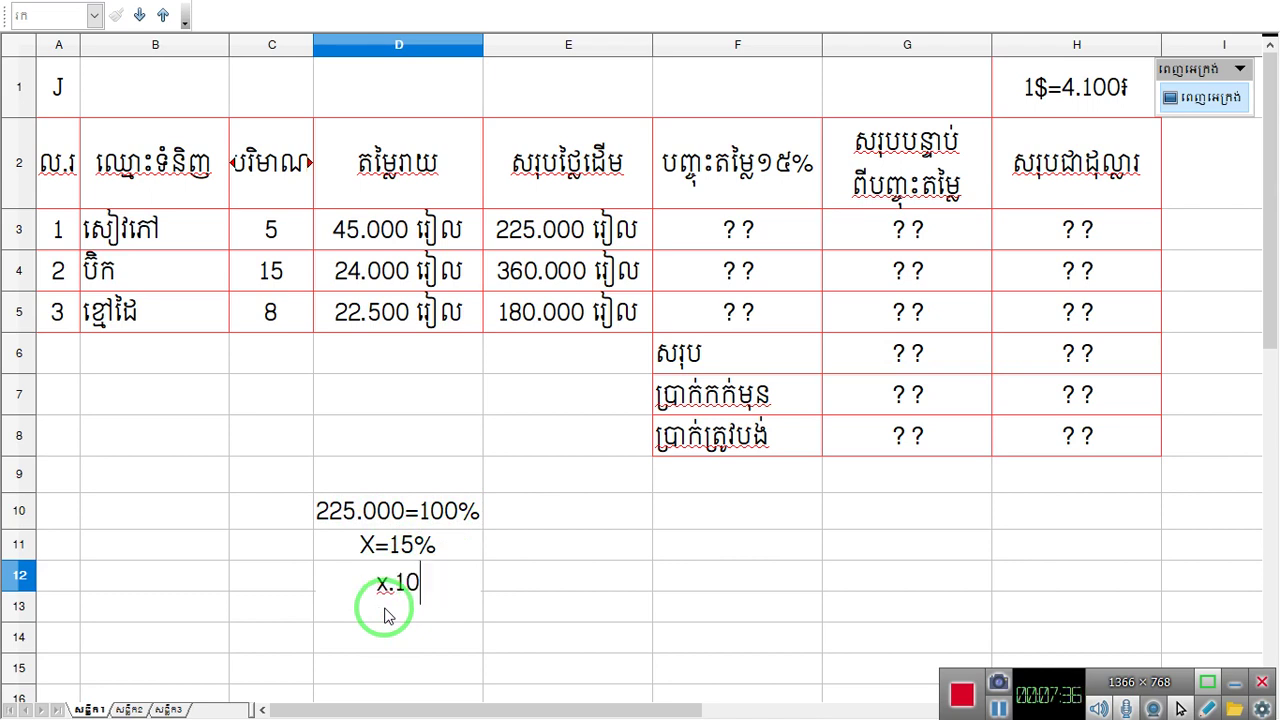
{"action": "type", "text": "0="}
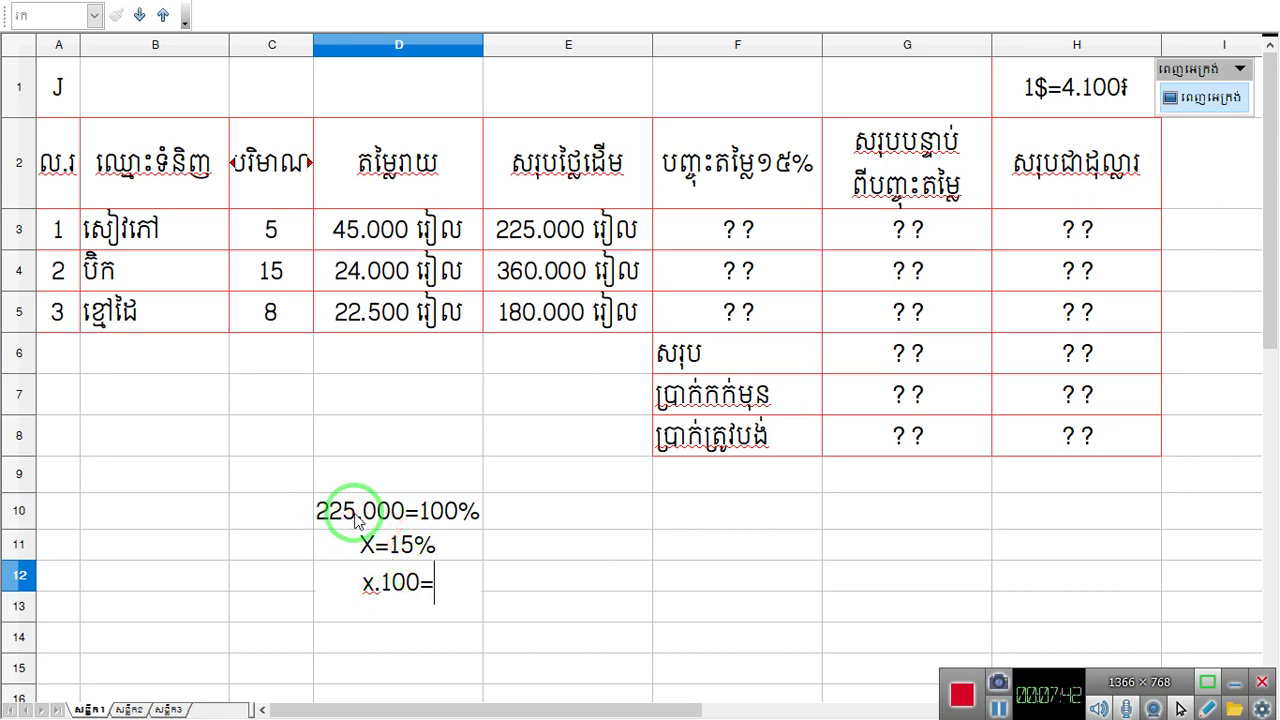
{"action": "type", "text": "222."}
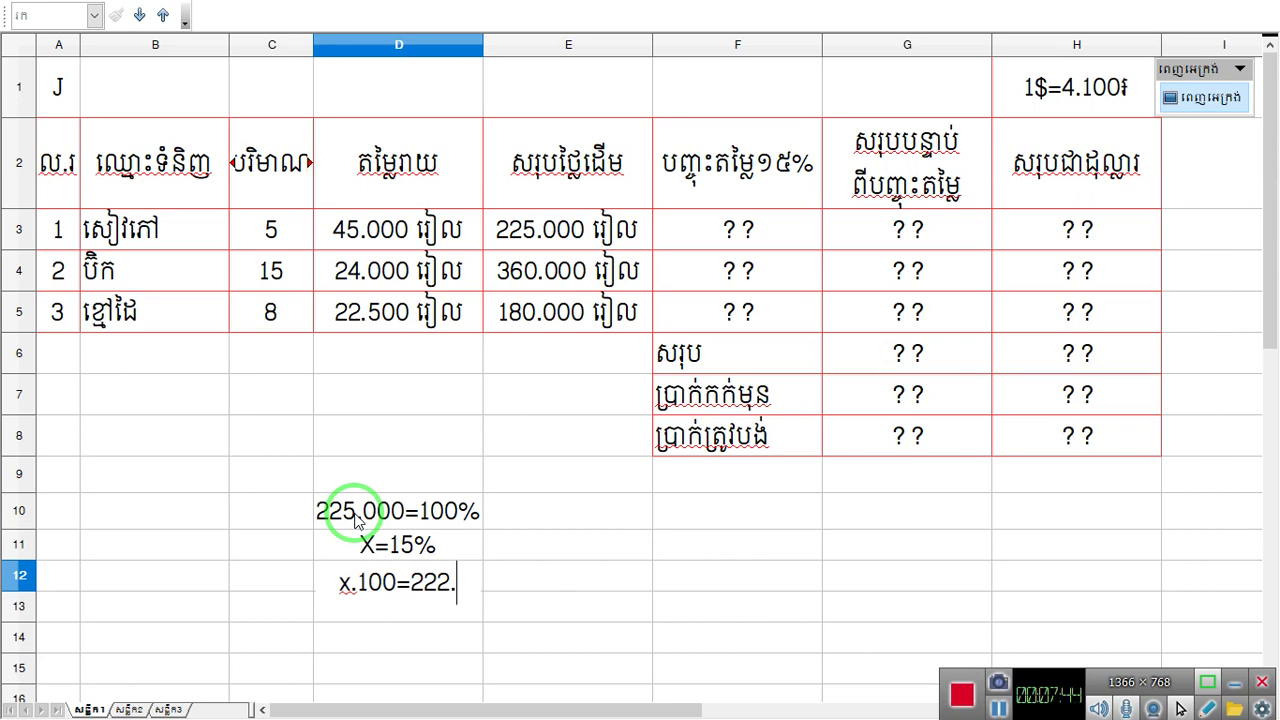
{"action": "type", "text": "00"}
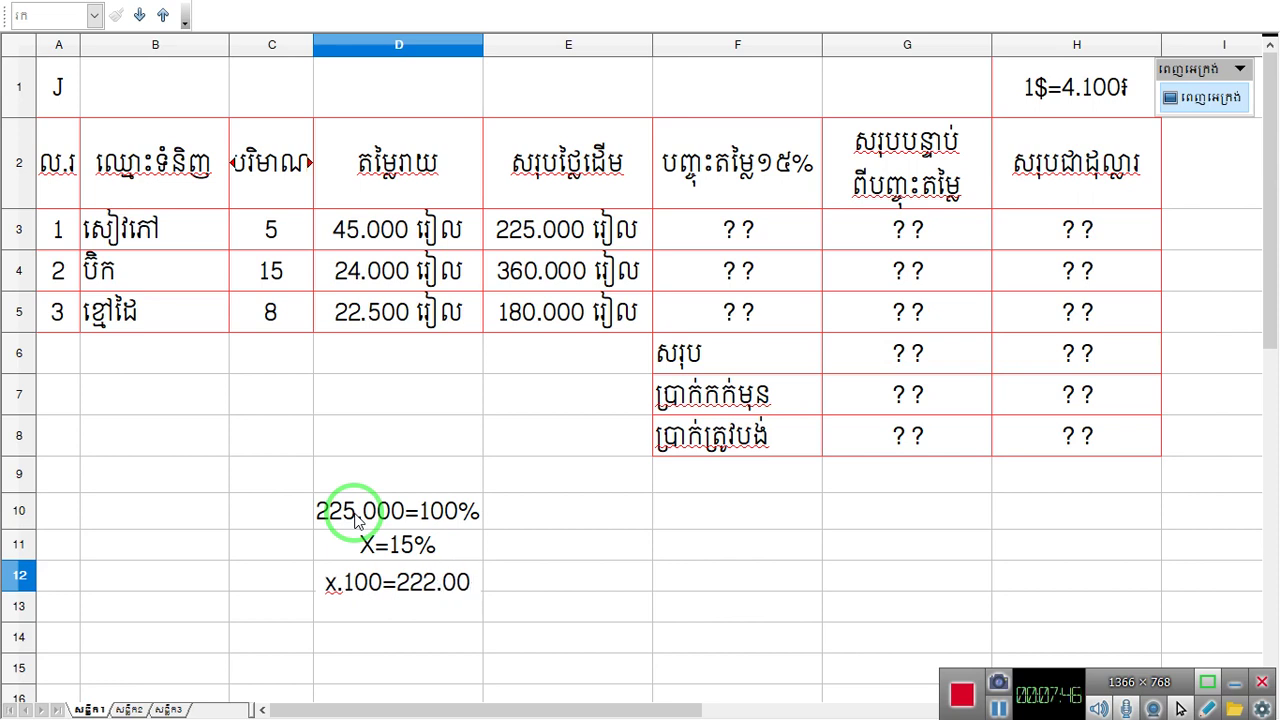
{"action": "key", "text": "BackSpace"}
{"action": "key", "text": "BackSpace"}
{"action": "key", "text": "BackSpace"}
{"action": "key", "text": "BackSpace"}
{"action": "type", "text": "5.0"}
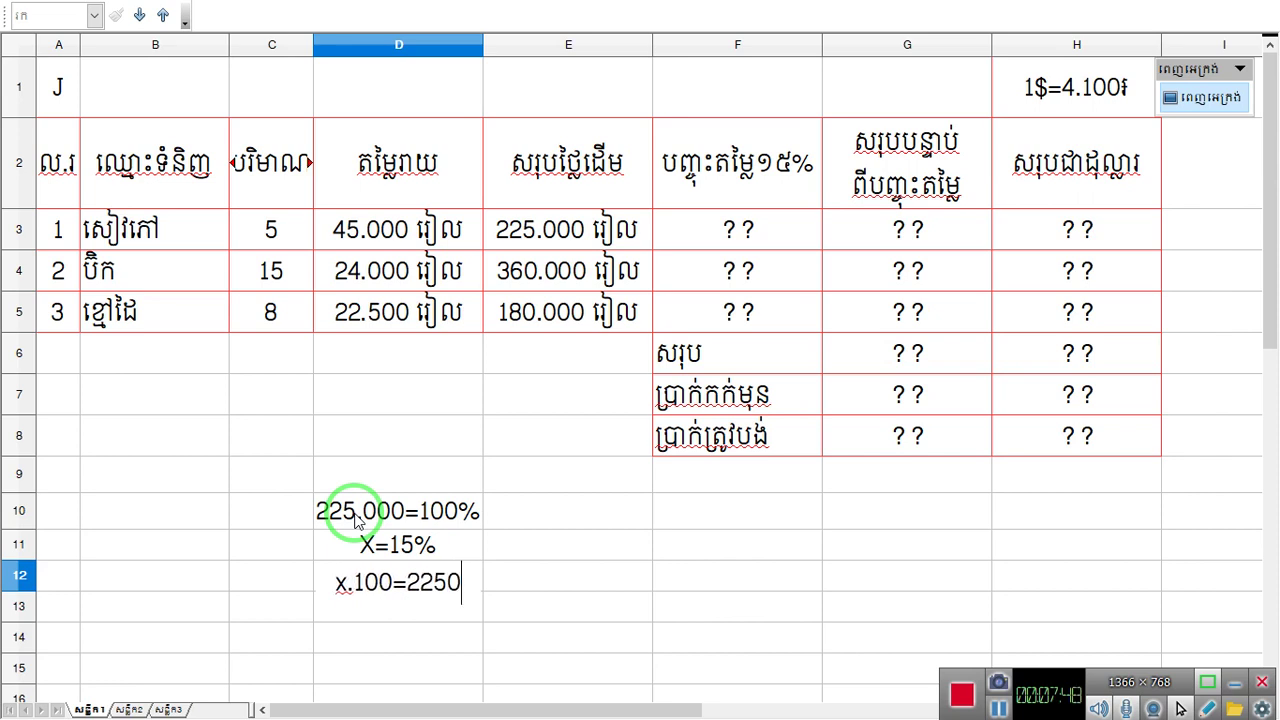
{"action": "type", "text": "0"}
{"action": "key", "text": "BackSpace"}
{"action": "key", "text": "BackSpace"}
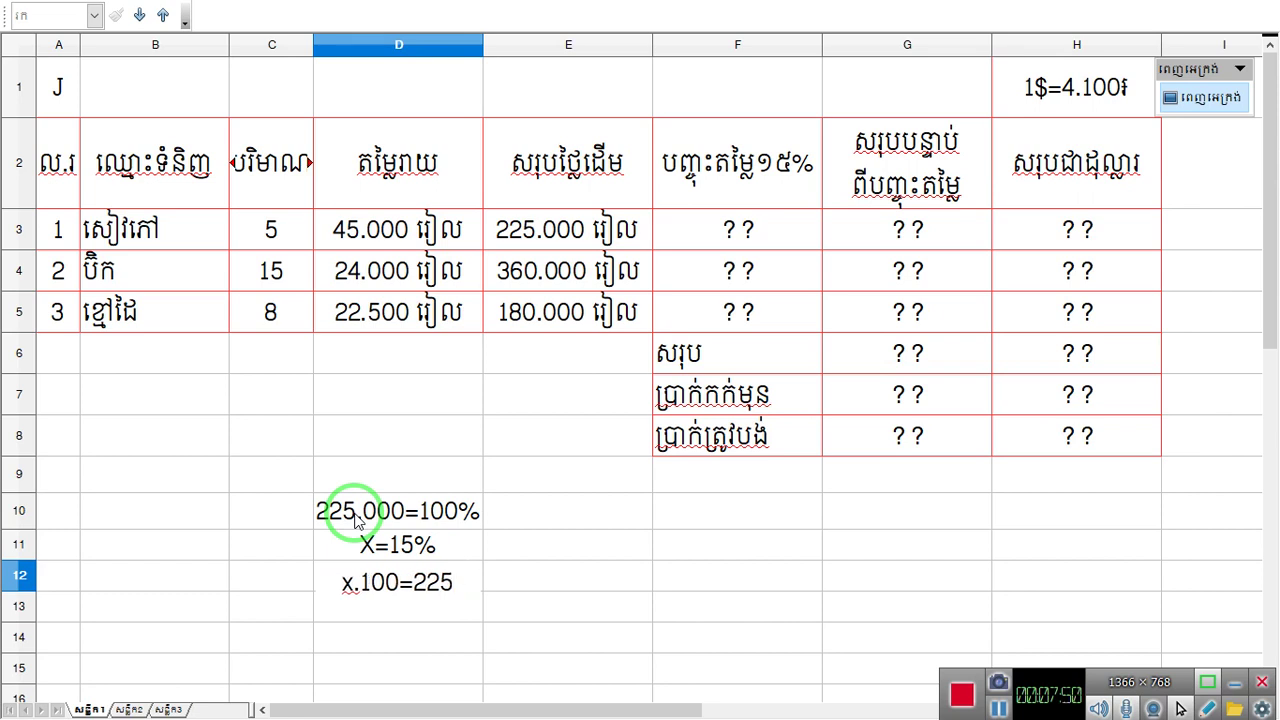
{"action": "type", "text": ".000"}
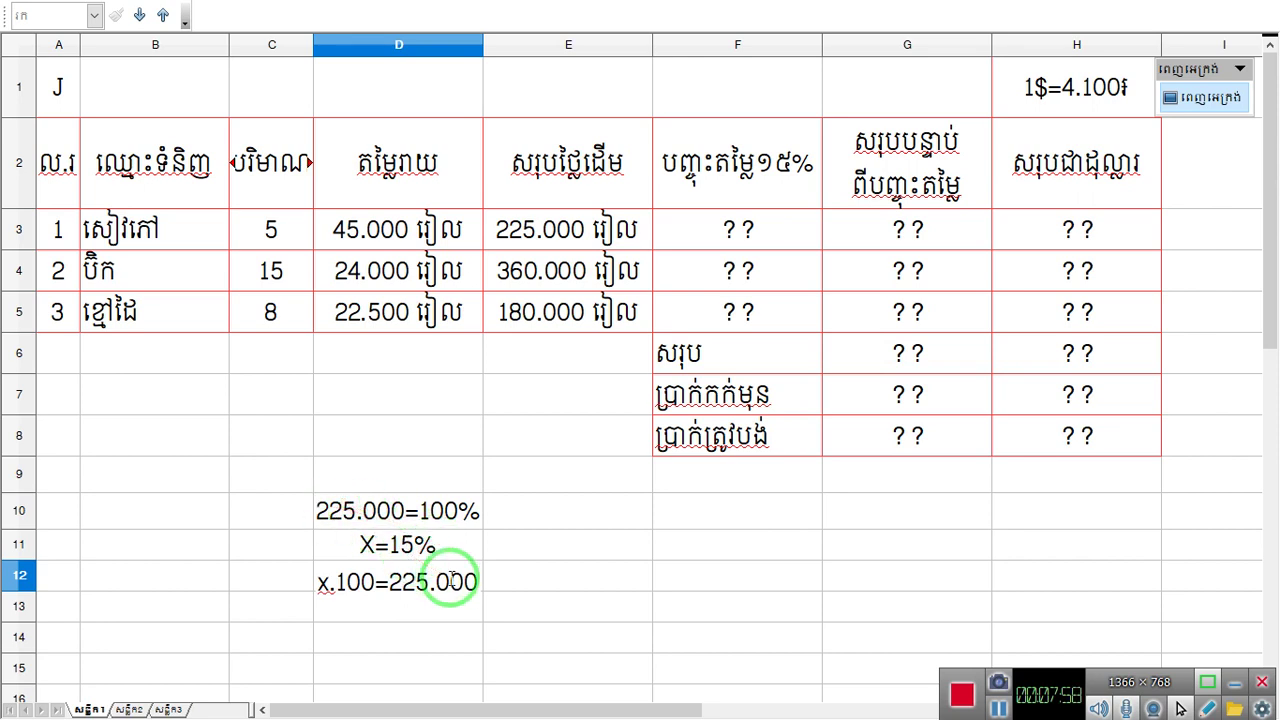
{"action": "type", "text": "៛"}
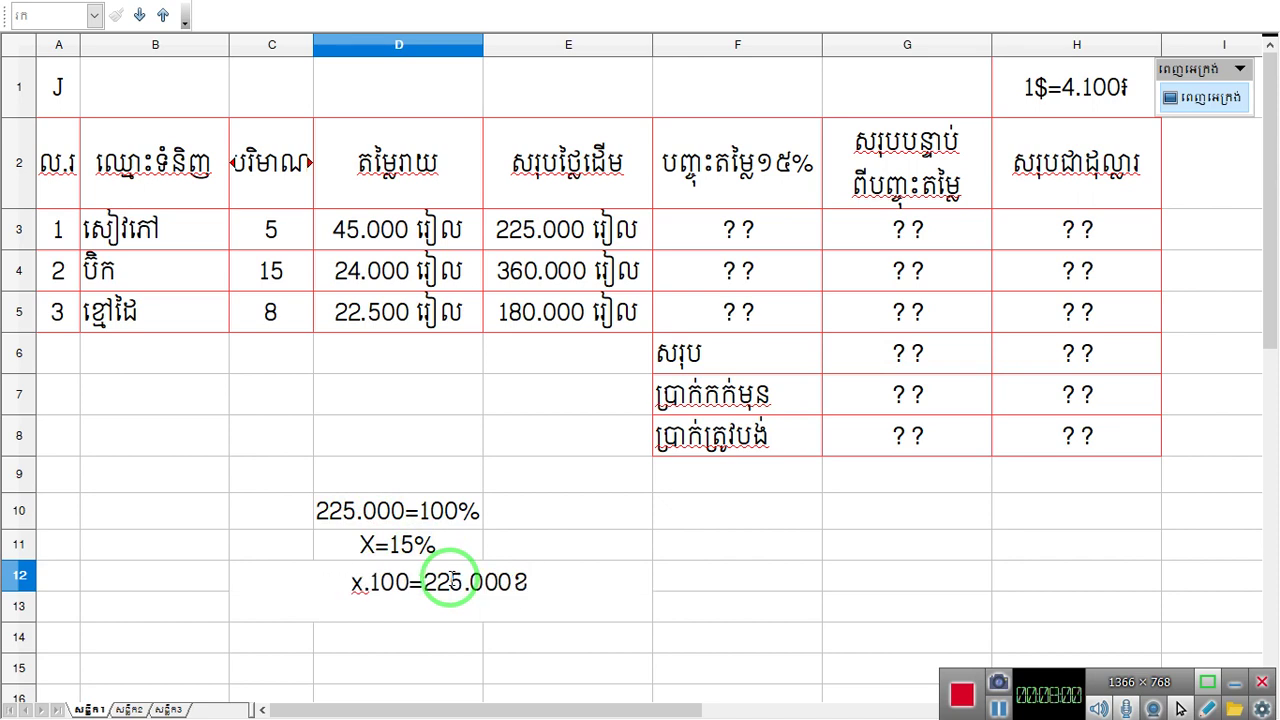
{"action": "key", "text": "BackSpace"}
{"action": "type", "text": "x"}
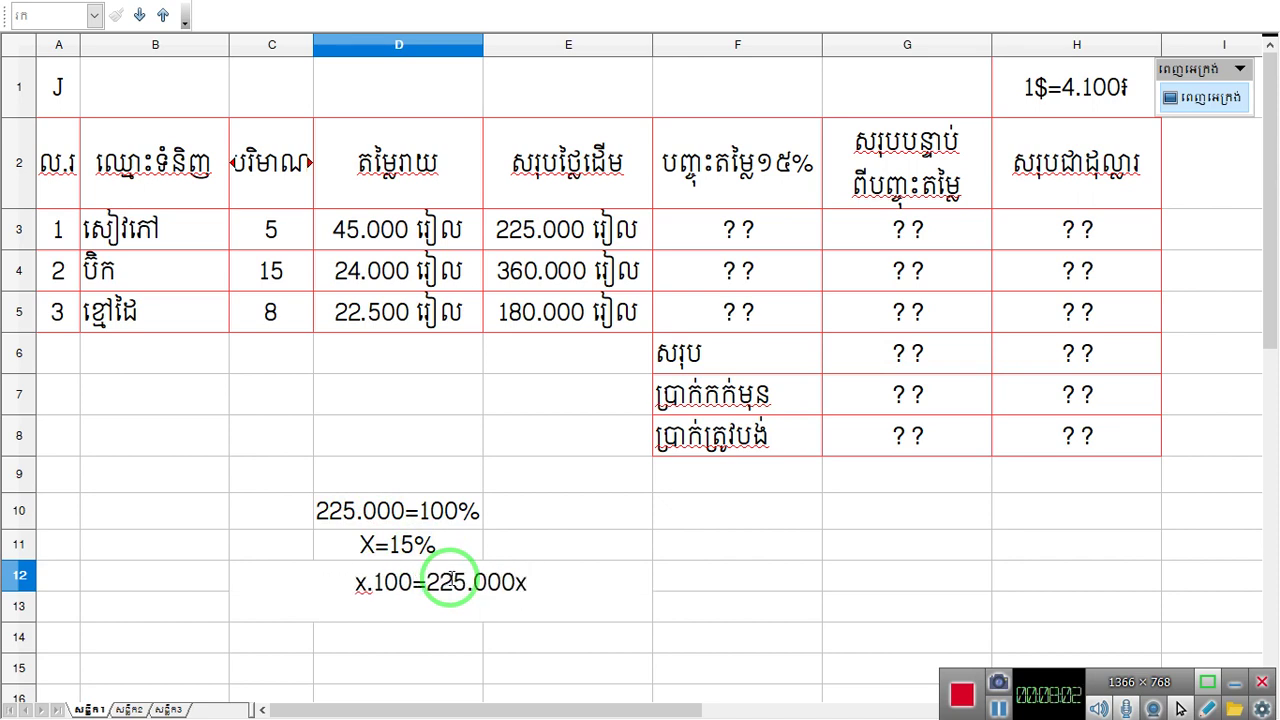
{"action": "type", "text": "15"}
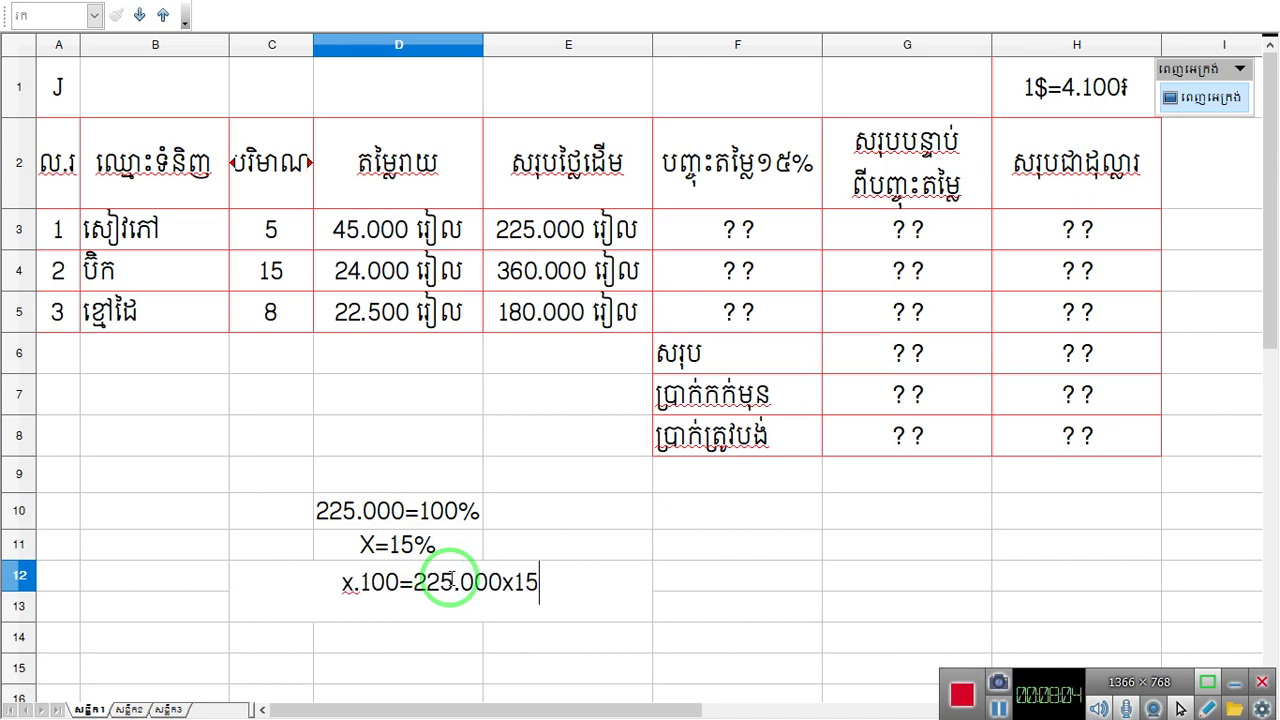
{"action": "key", "text": "Return"}
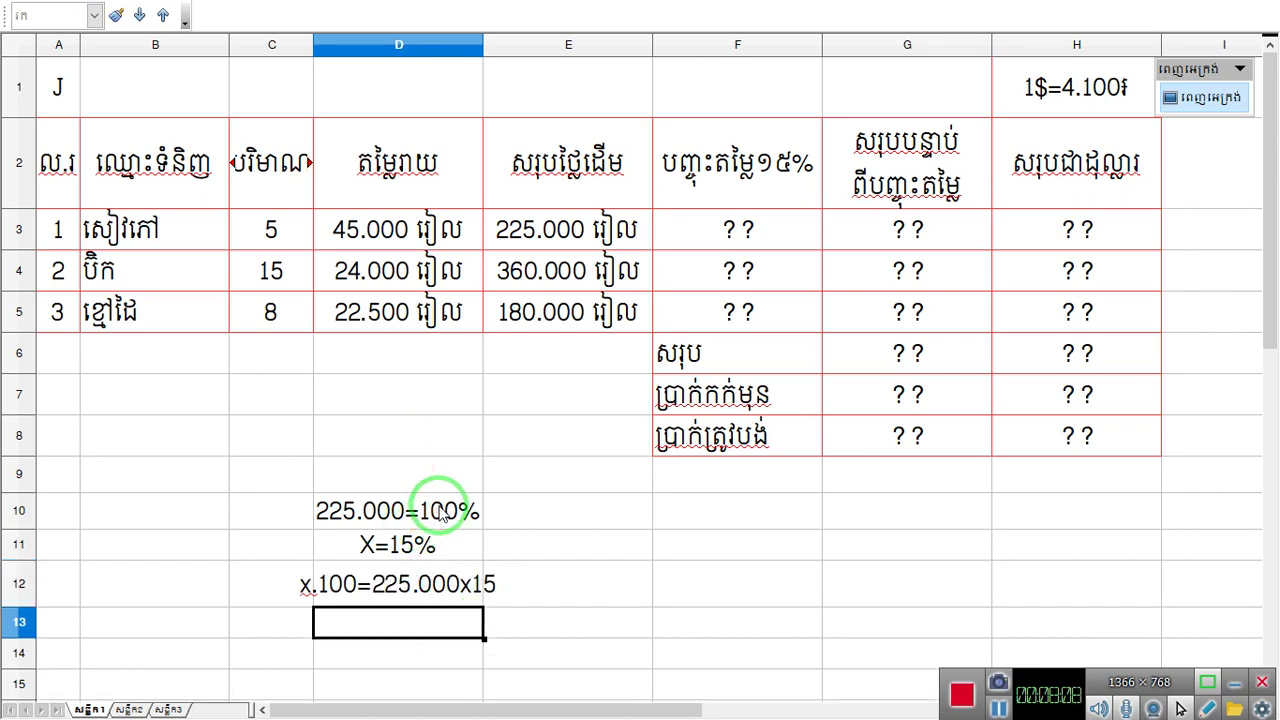
- Begin the line solving for x in cell D13 with x=E3.15
{"action": "mouse_move", "coordinate": [440, 512]}
{"action": "left_mouse_down"}
{"action": "mouse_move", "coordinate": [251, 594]}
{"action": "mouse_move", "coordinate": [423, 589]}
{"action": "left_mouse_up"}
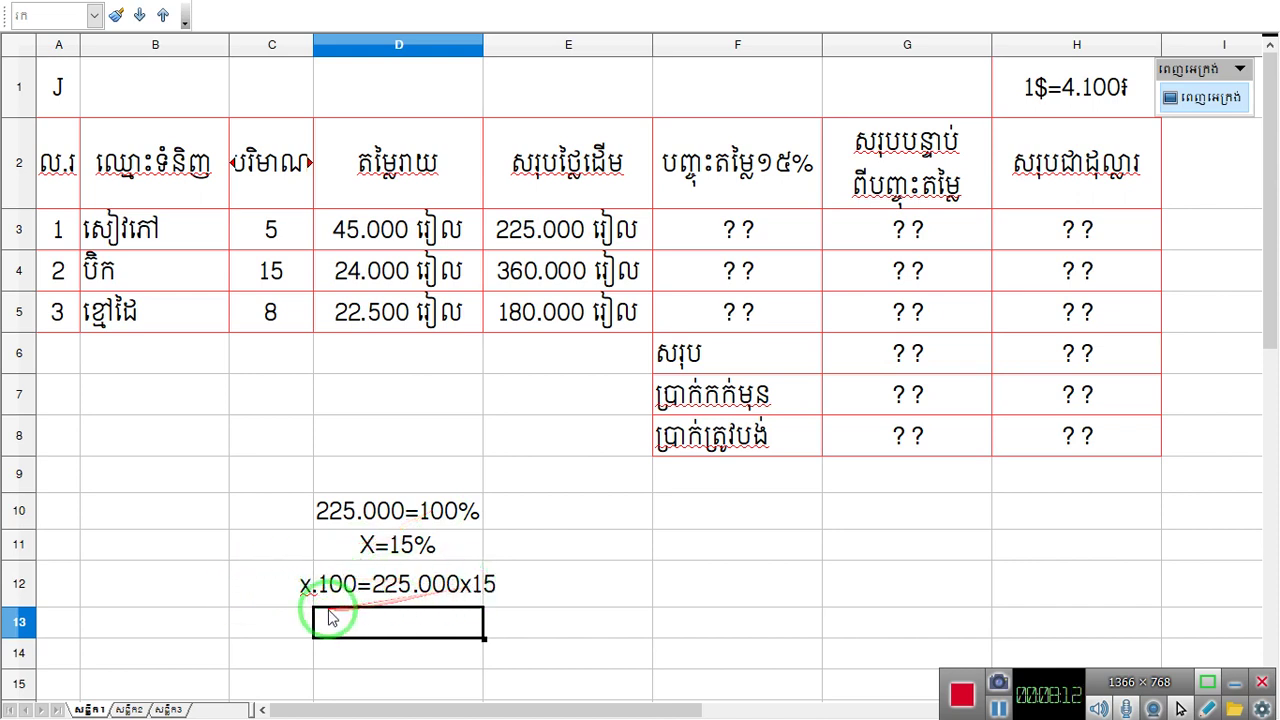
{"action": "type", "text": "x"}
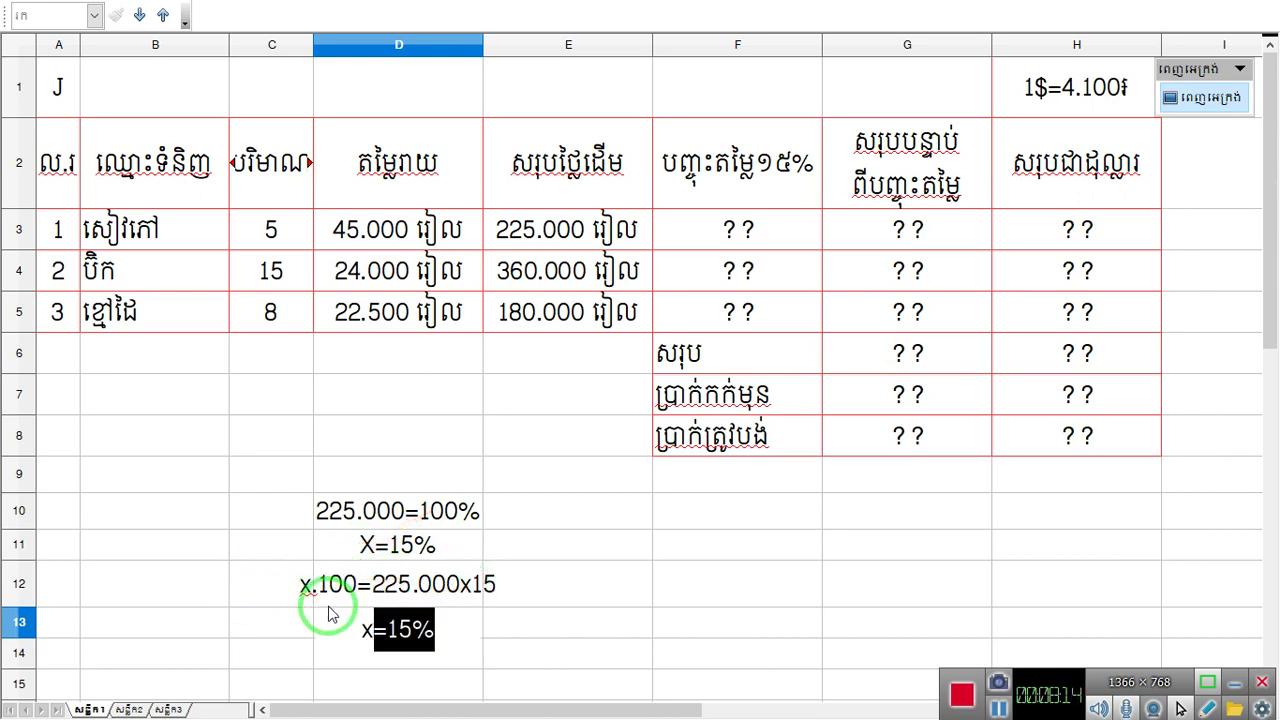
{"action": "mouse_move", "coordinate": [333, 615]}
{"action": "left_mouse_down"}
{"action": "mouse_move", "coordinate": [387, 643]}
{"action": "mouse_move", "coordinate": [436, 632]}
{"action": "left_mouse_up"}
{"action": "type", "text": "="}
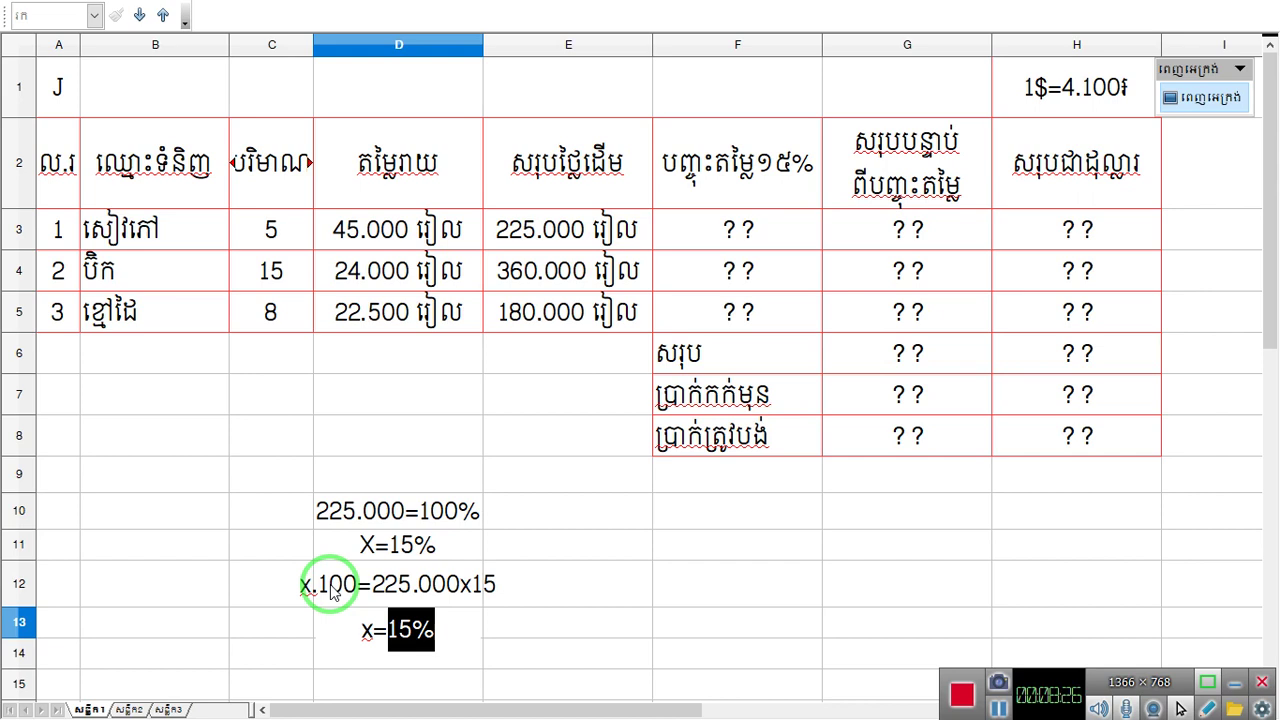
{"action": "left_click_drag", "start_coordinate": [820, 588], "coordinate": [405, 590]}
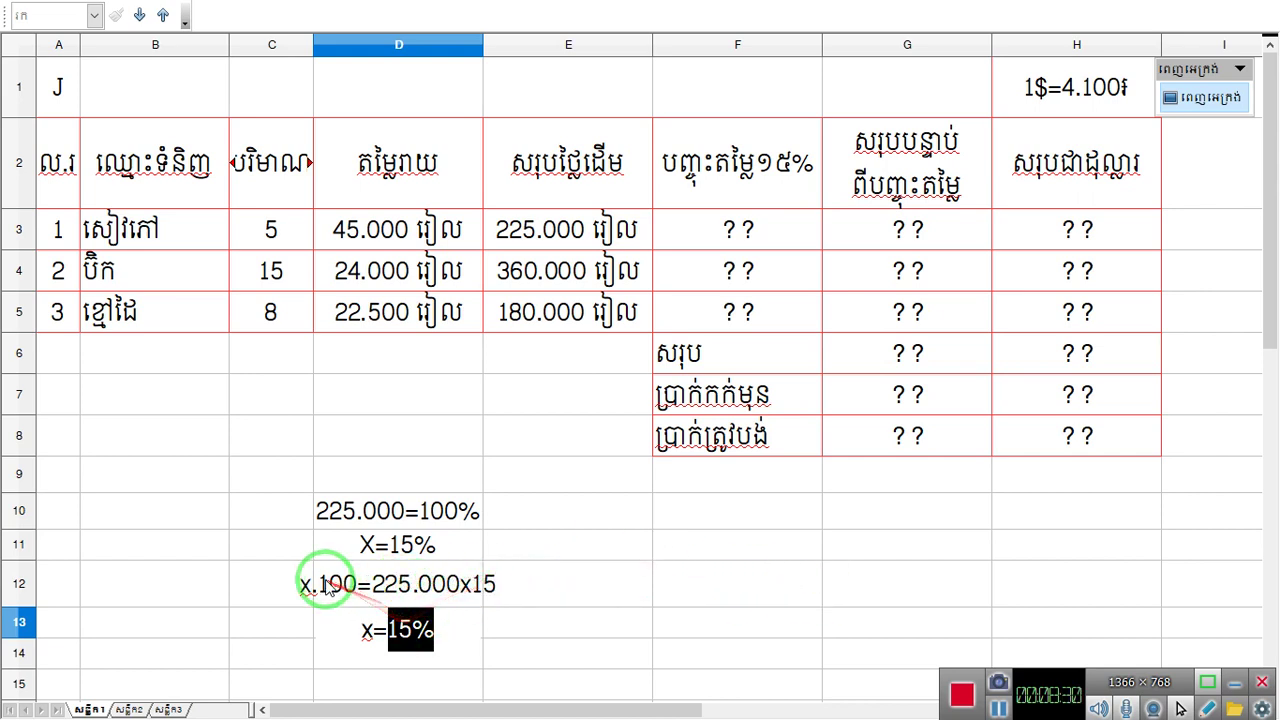
{"action": "left_click_drag", "start_coordinate": [449, 586], "coordinate": [385, 553]}
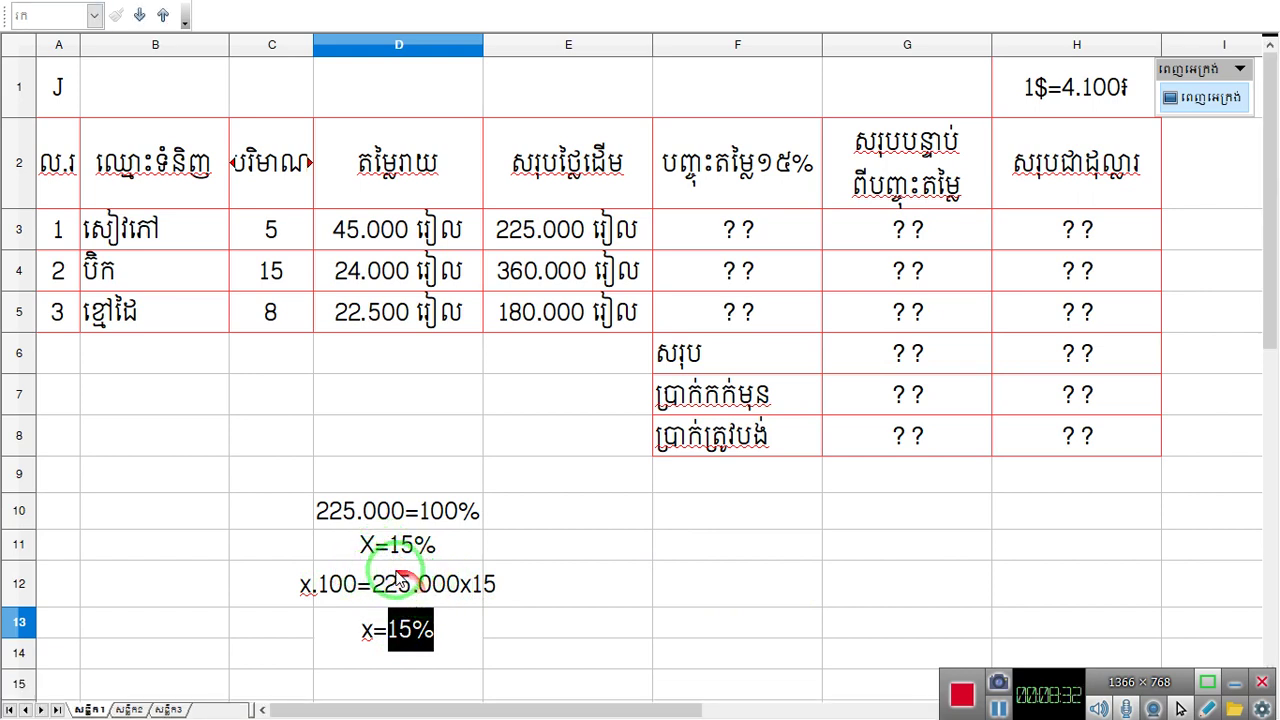
{"action": "left_click_drag", "start_coordinate": [432, 590], "coordinate": [586, 222]}
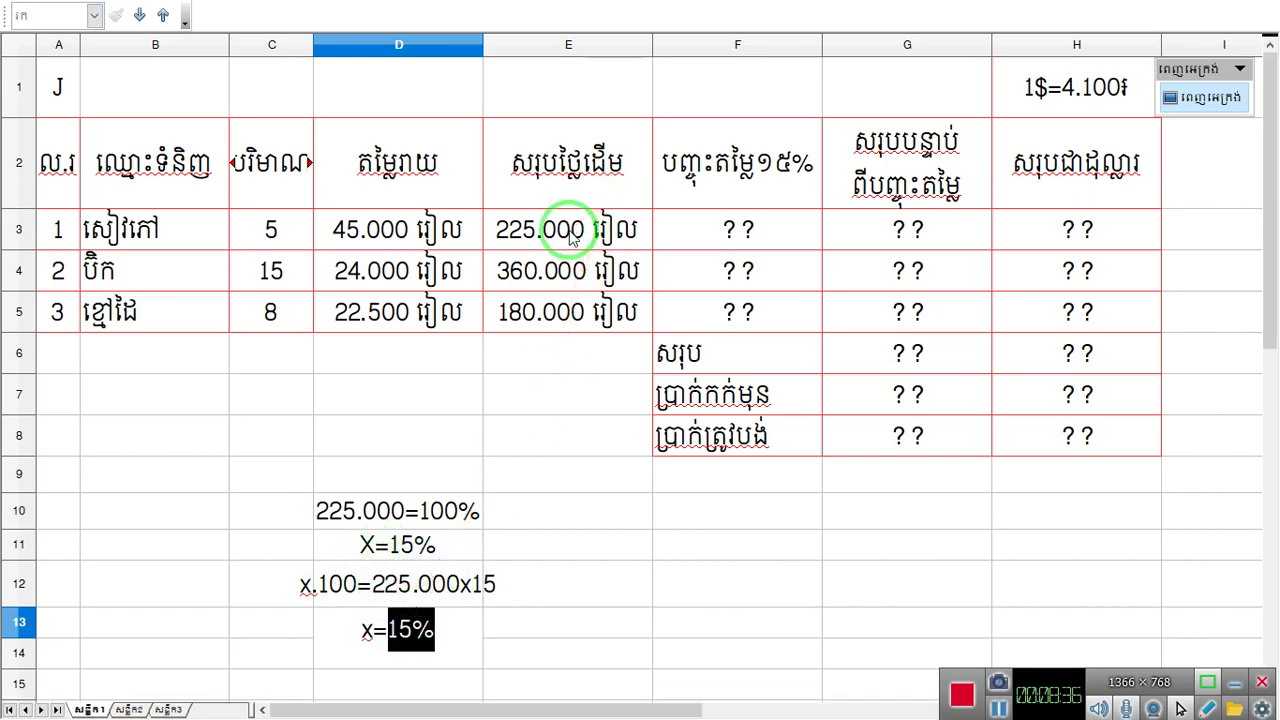
{"action": "left_click_drag", "start_coordinate": [573, 232], "coordinate": [588, 48]}
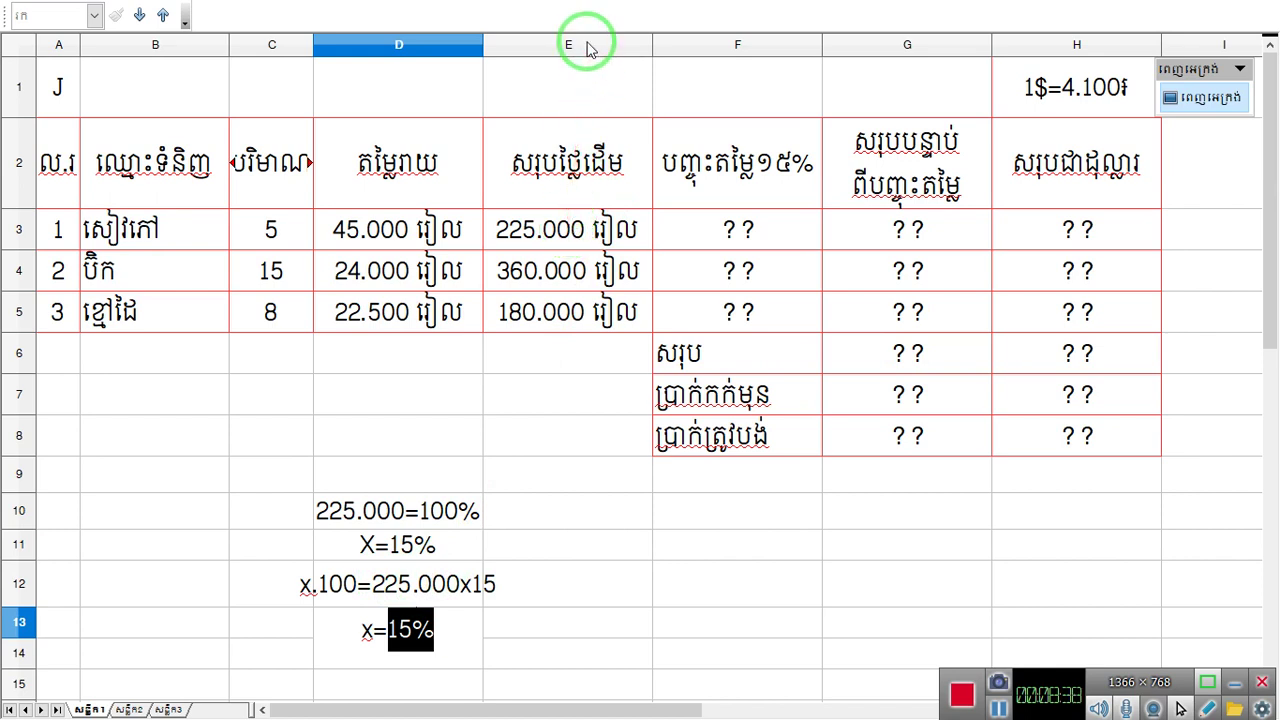
{"action": "left_click_drag", "start_coordinate": [555, 238], "coordinate": [405, 590]}
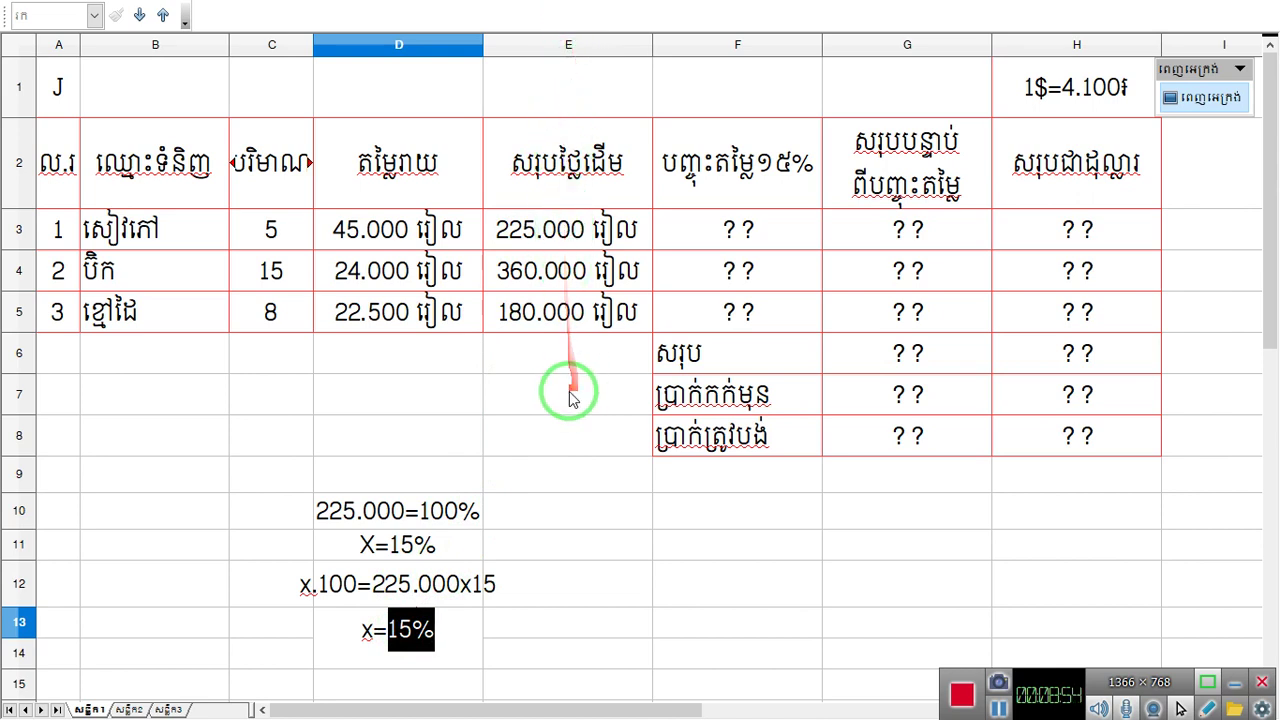
{"action": "type", "text": "E"}
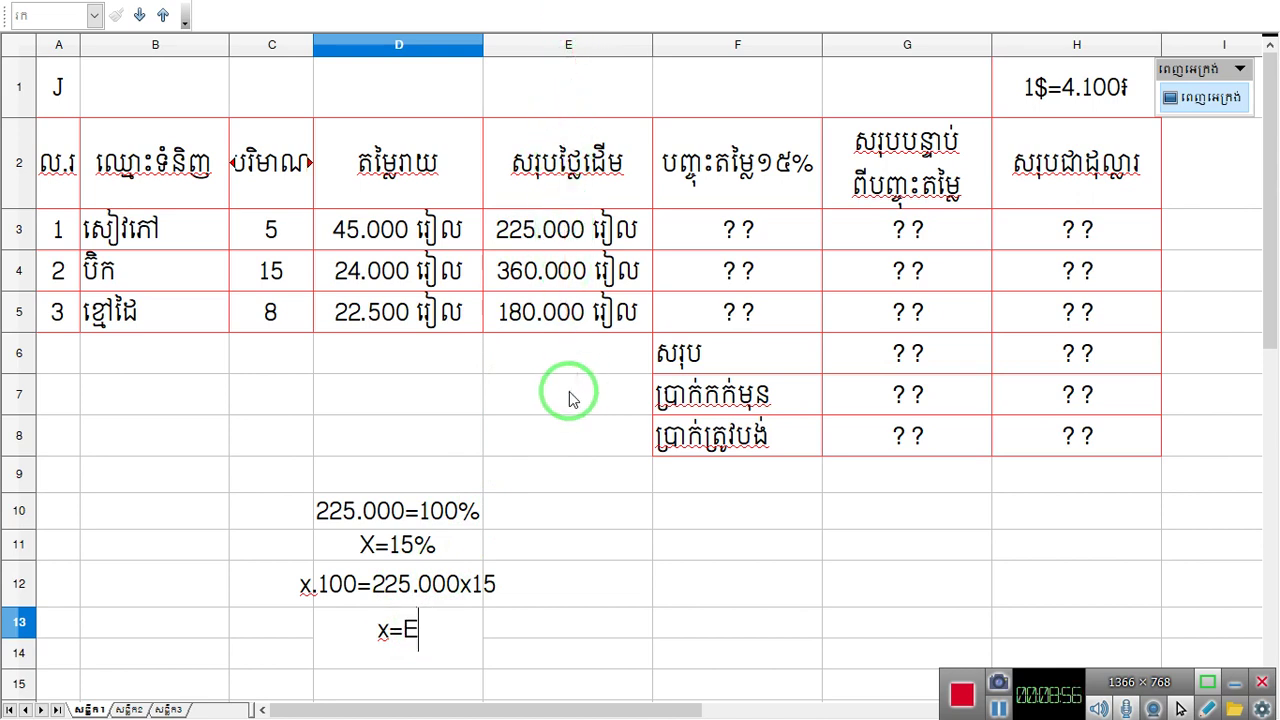
{"action": "type", "text": "3"}
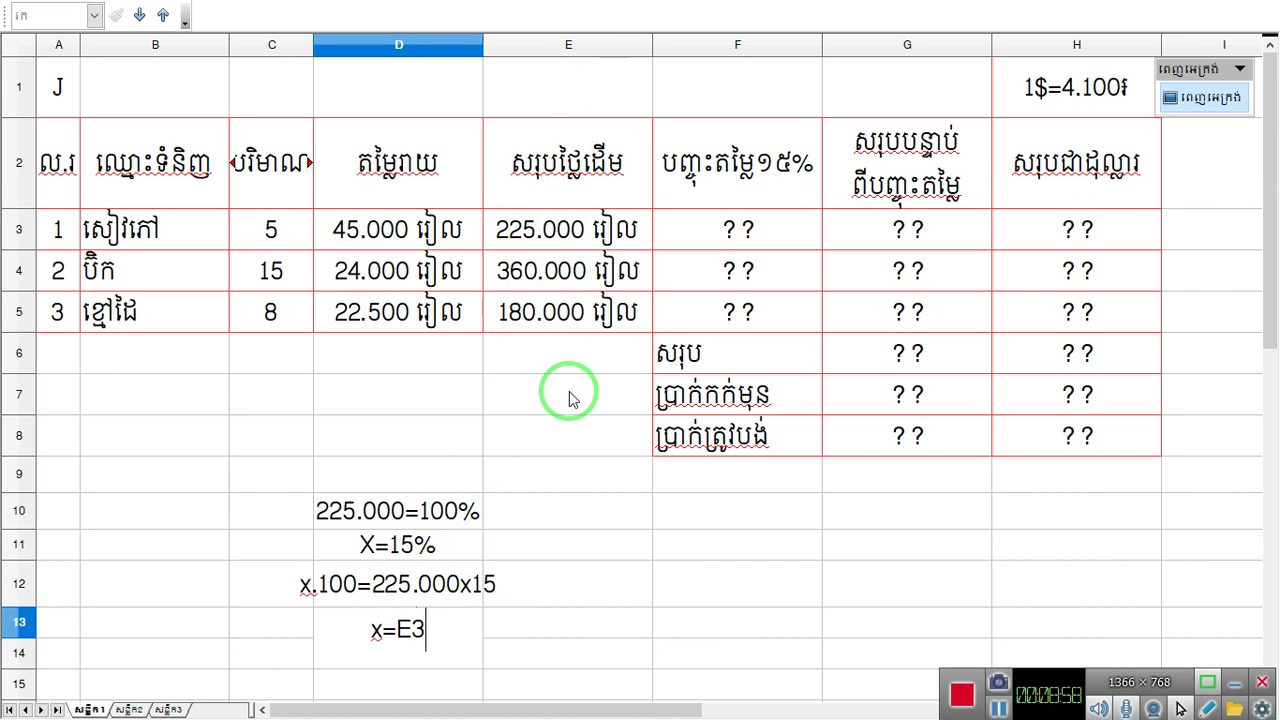
{"action": "type", "text": "."}
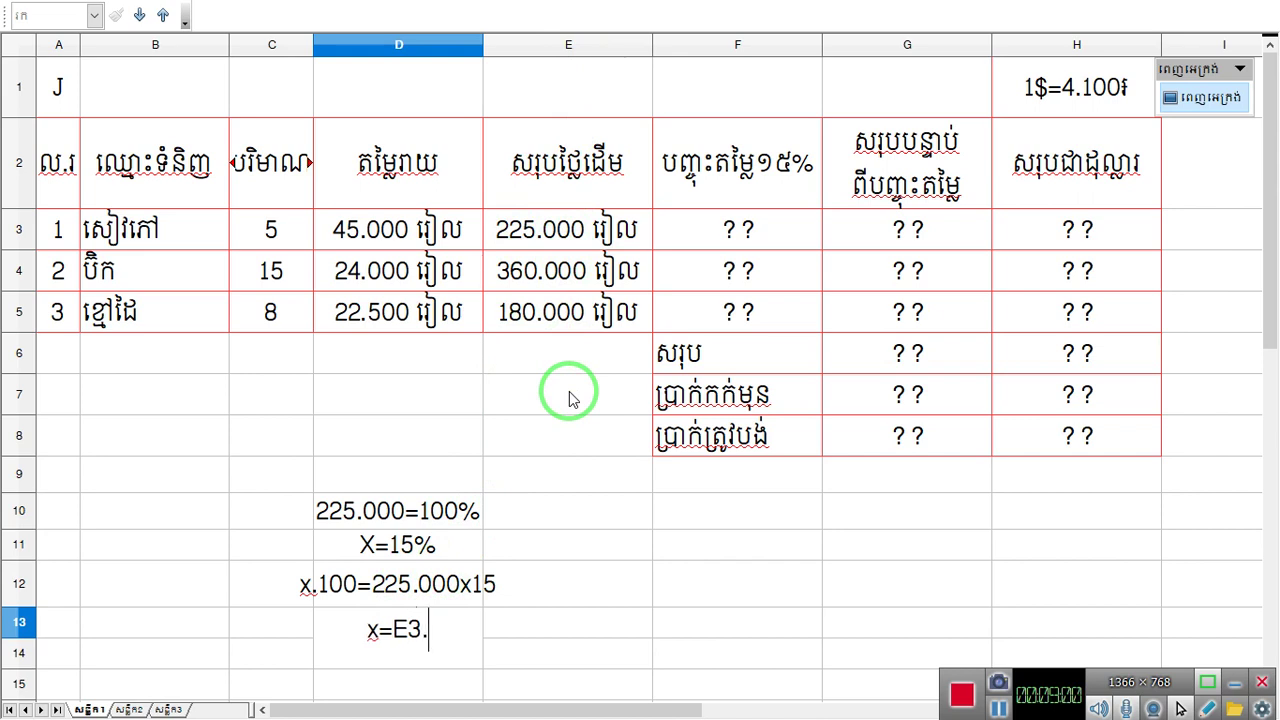
{"action": "type", "text": "15"}
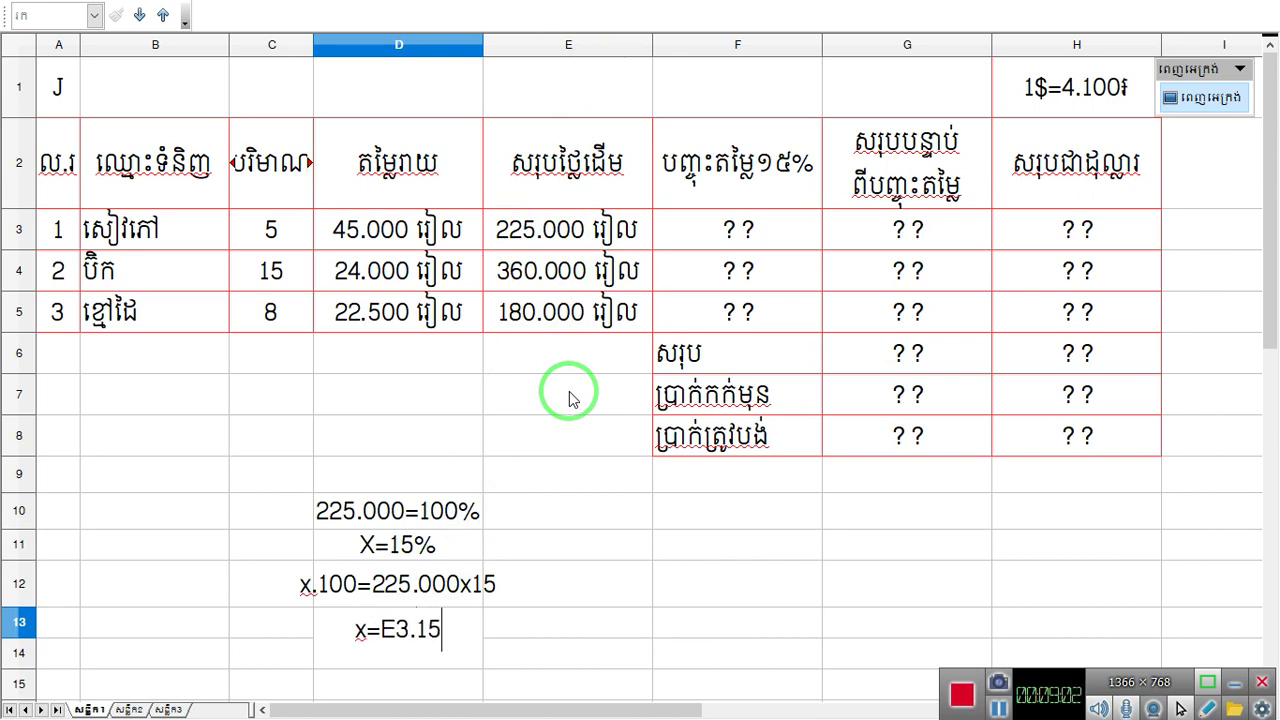
- Enclose E3.15 in parentheses and add /100 so the D13 note reads x=(E3.15)/100
{"action": "left_click", "coordinate": [383, 630]}
{"action": "type", "text": "("}
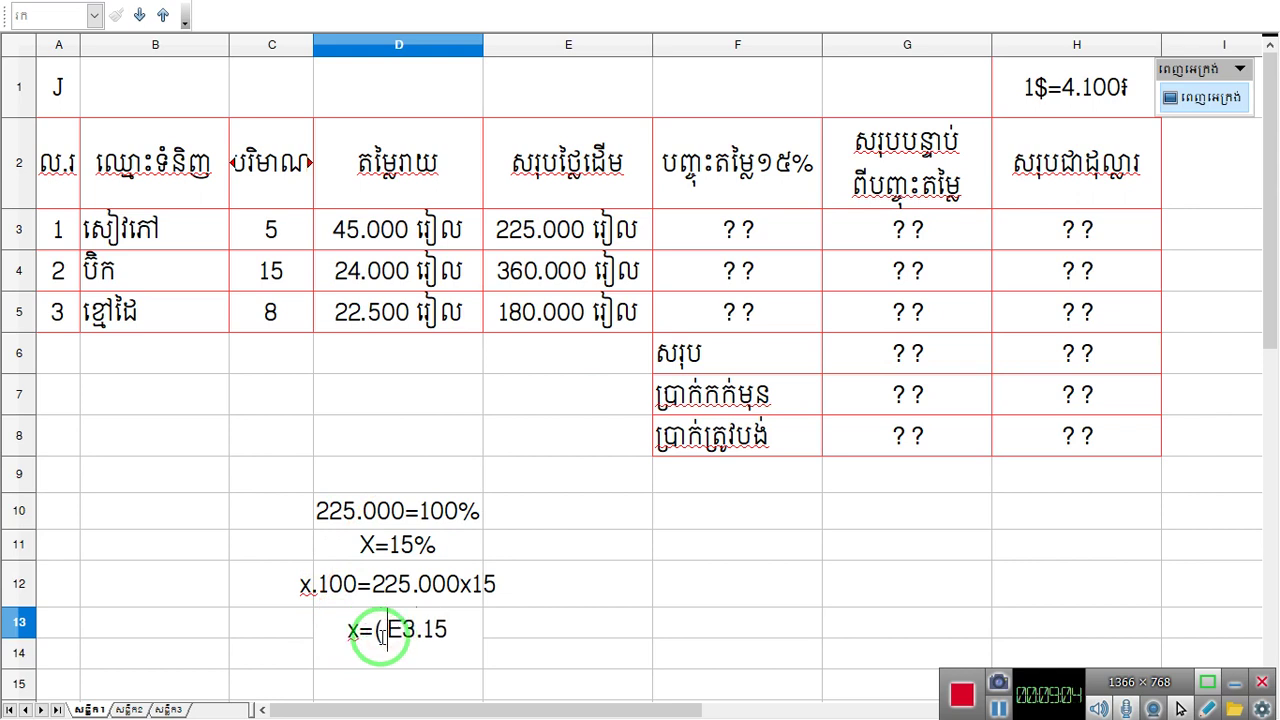
{"action": "left_click", "coordinate": [459, 636]}
{"action": "type", "text": ")/100"}
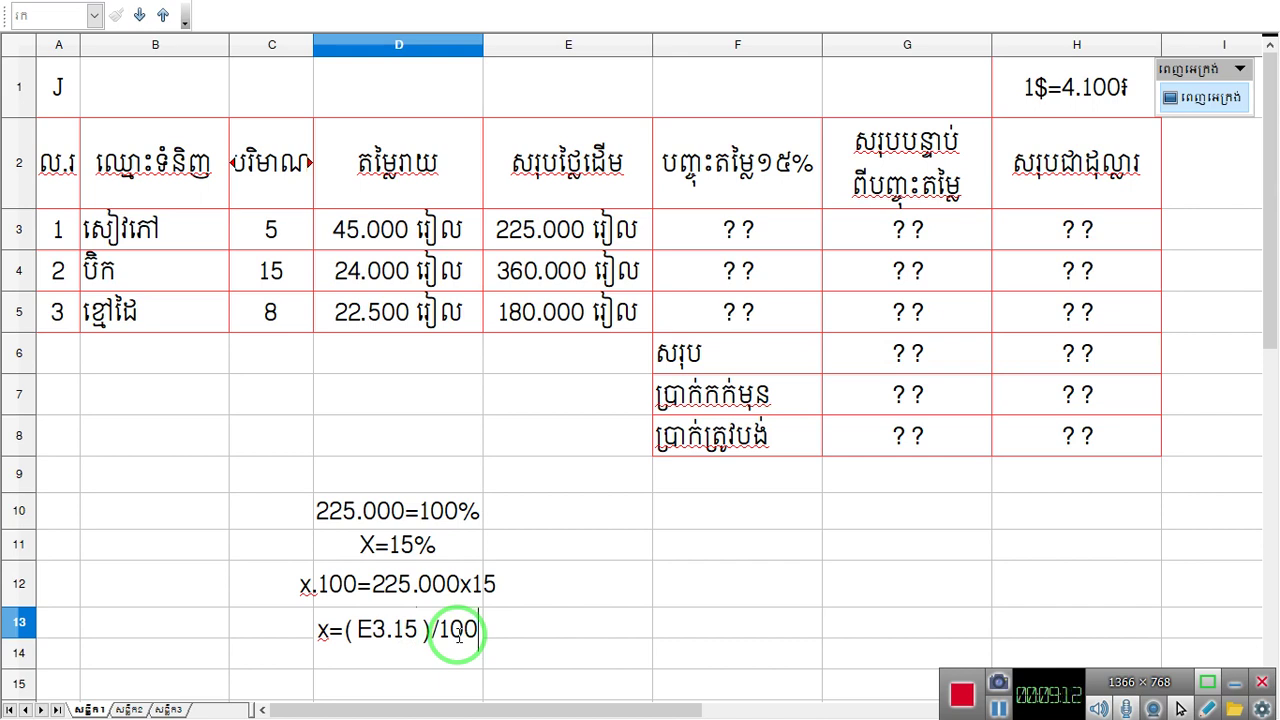
{"action": "key", "text": "Return"}
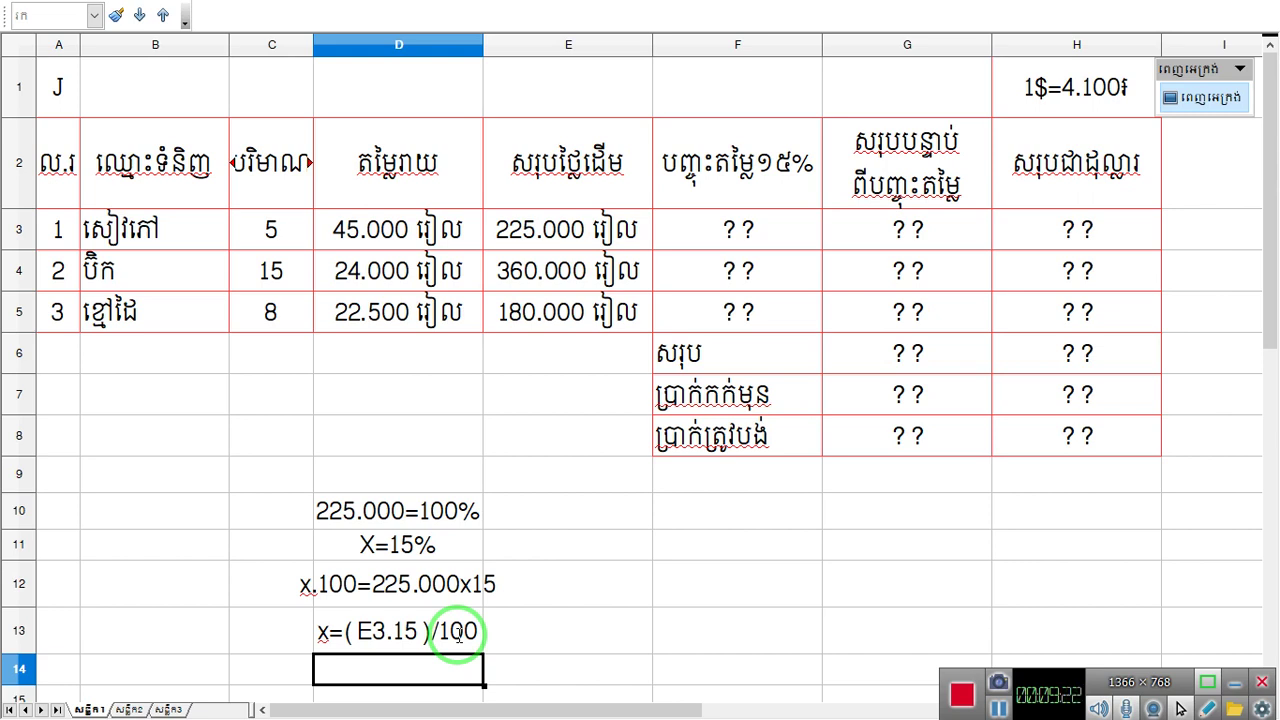
- Enter the 15% discount formula =(E3*15)/100 in cell F3 for the first item
{"action": "left_click", "coordinate": [764, 233]}
{"action": "type", "text": "="}
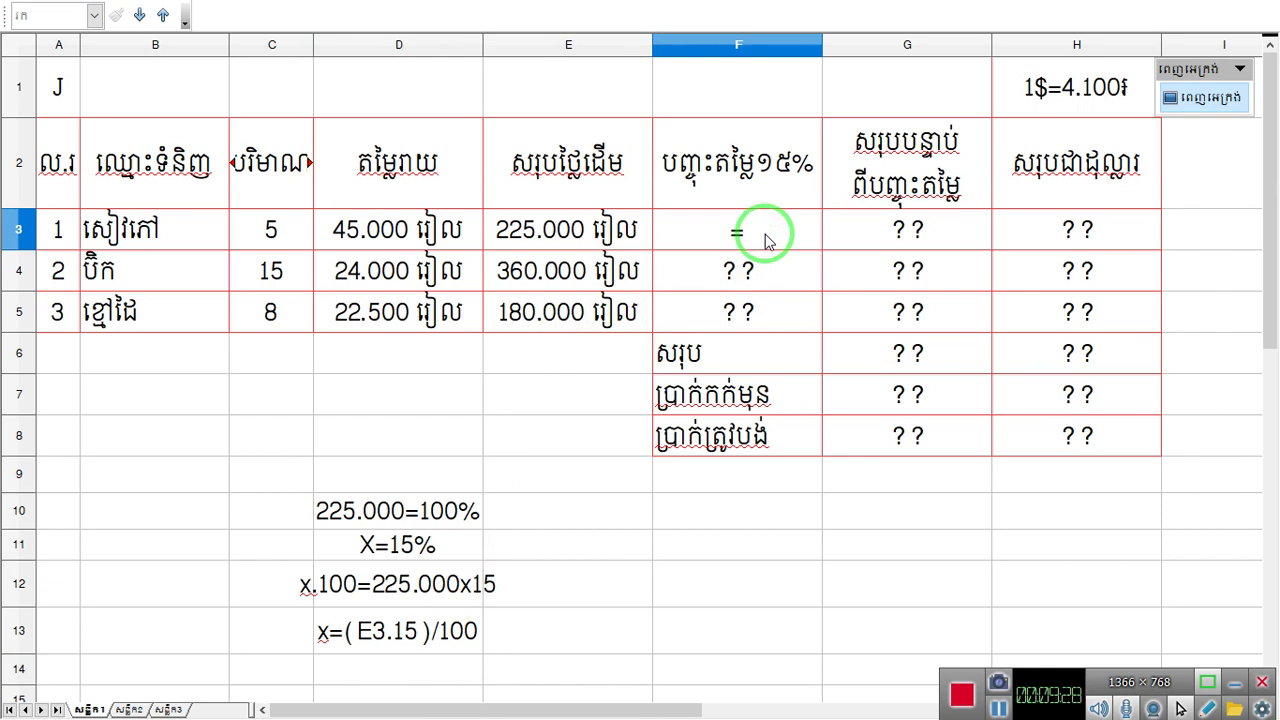
{"action": "left_click", "coordinate": [570, 243]}
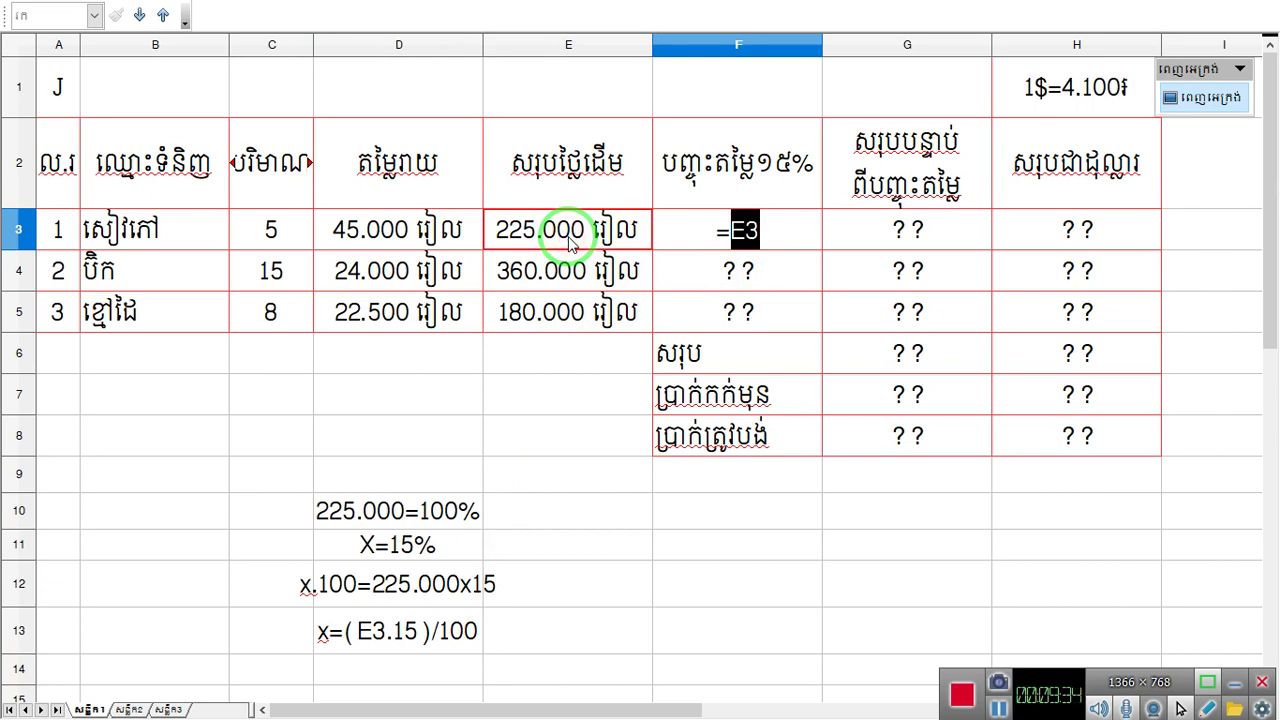
{"action": "type", "text": "*15"}
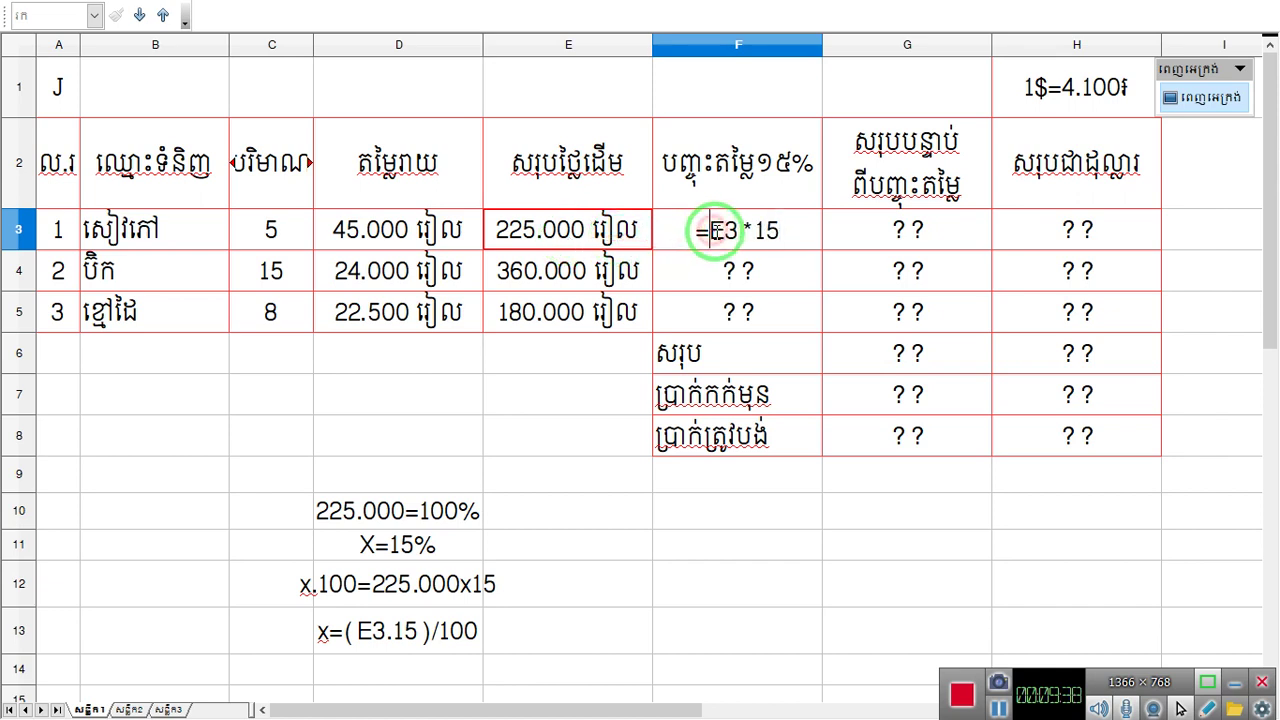
{"action": "left_click", "coordinate": [705, 230]}
{"action": "type", "text": "("}
{"action": "left_click", "coordinate": [810, 234]}
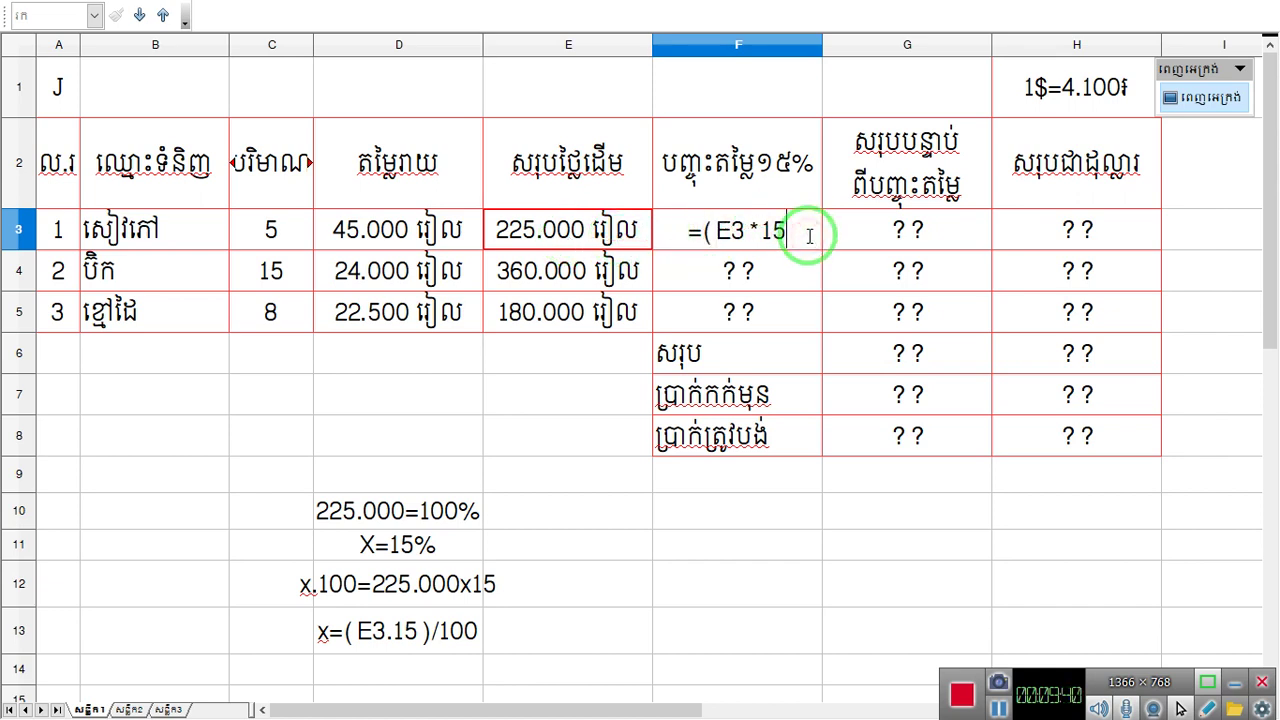
{"action": "type", "text": ")"}
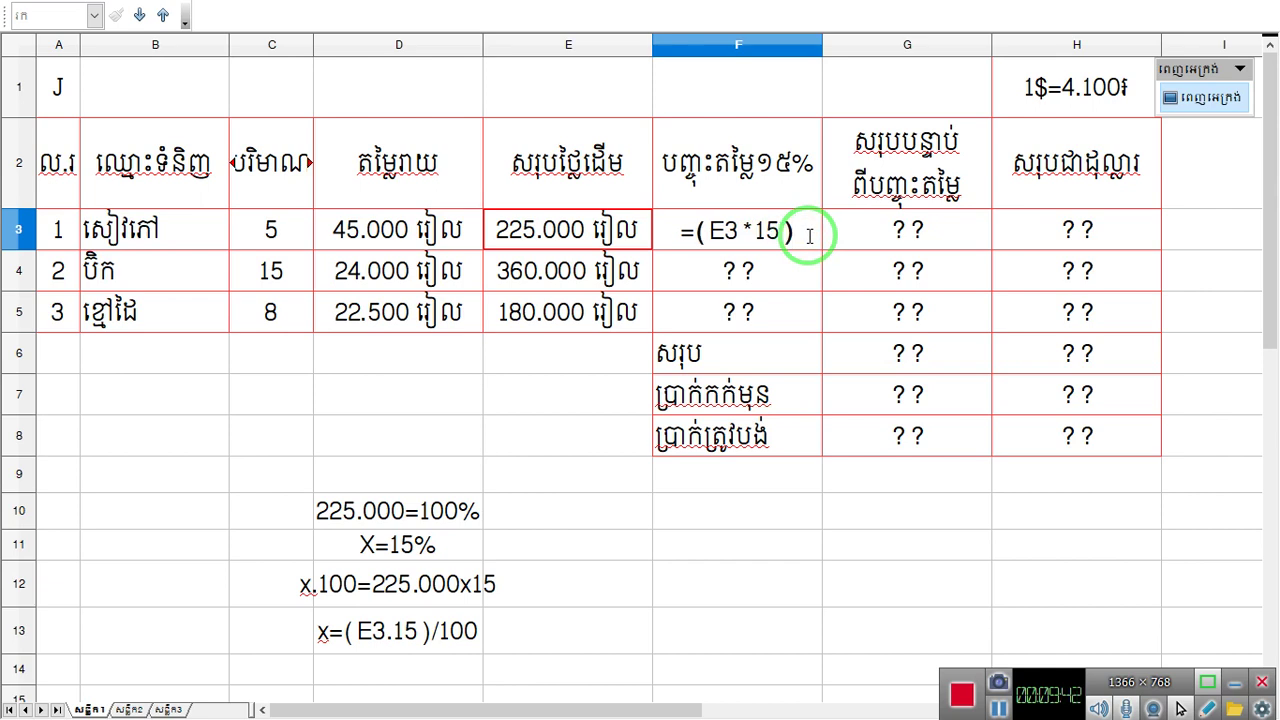
{"action": "type", "text": "/100"}
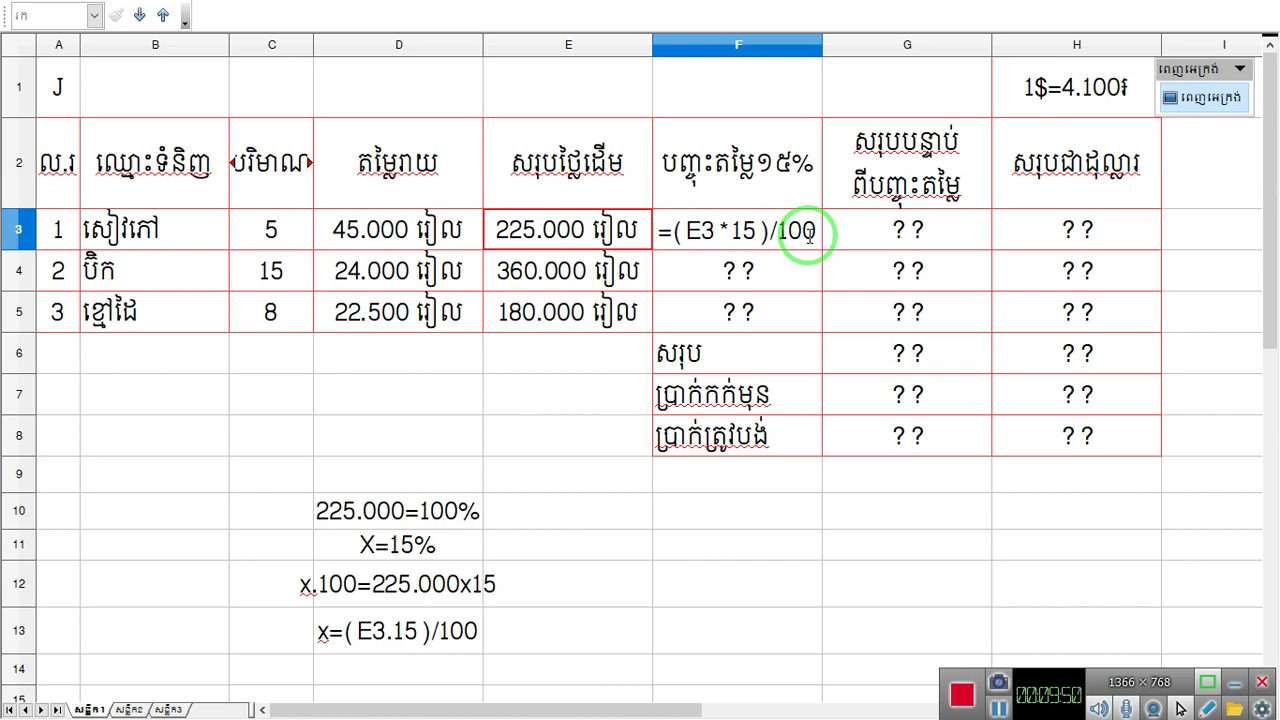
{"action": "key", "text": "Return"}
- Fill the discount formula in F3 down through cell F5
{"action": "left_click", "coordinate": [812, 230]}
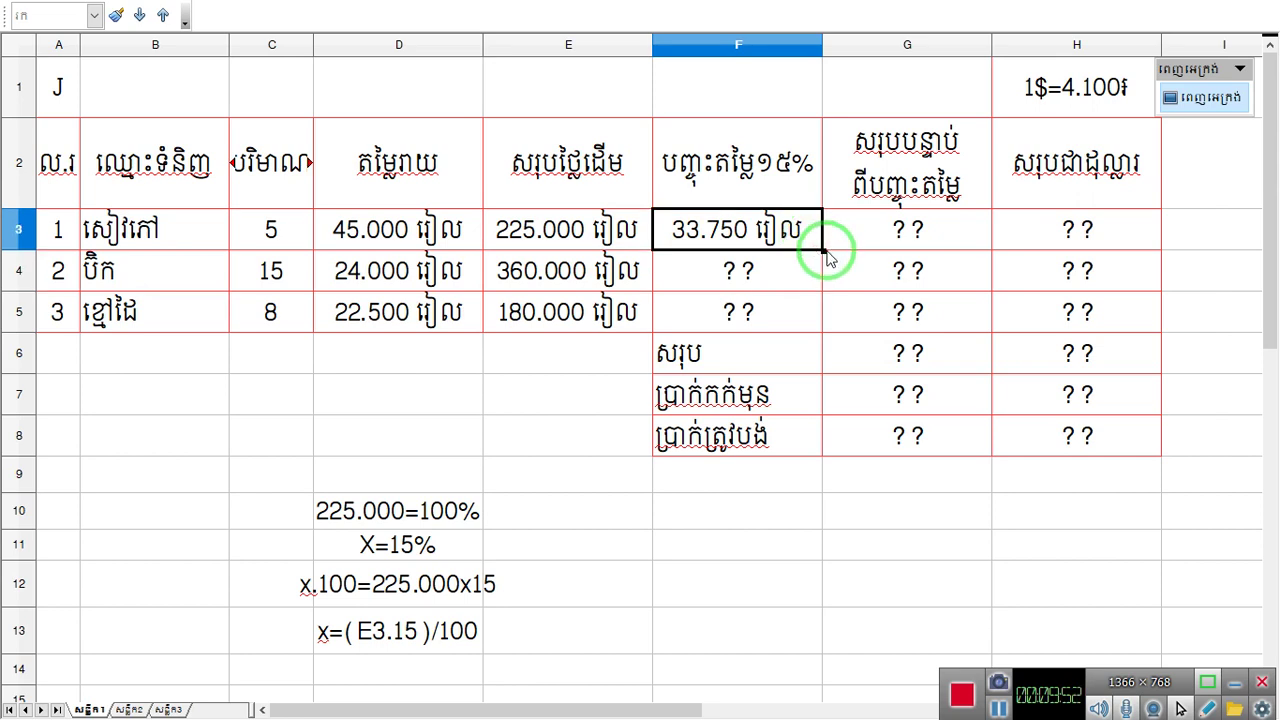
{"action": "left_click_drag", "start_coordinate": [822, 250], "coordinate": [818, 330]}
{"action": "left_click", "coordinate": [636, 603]}
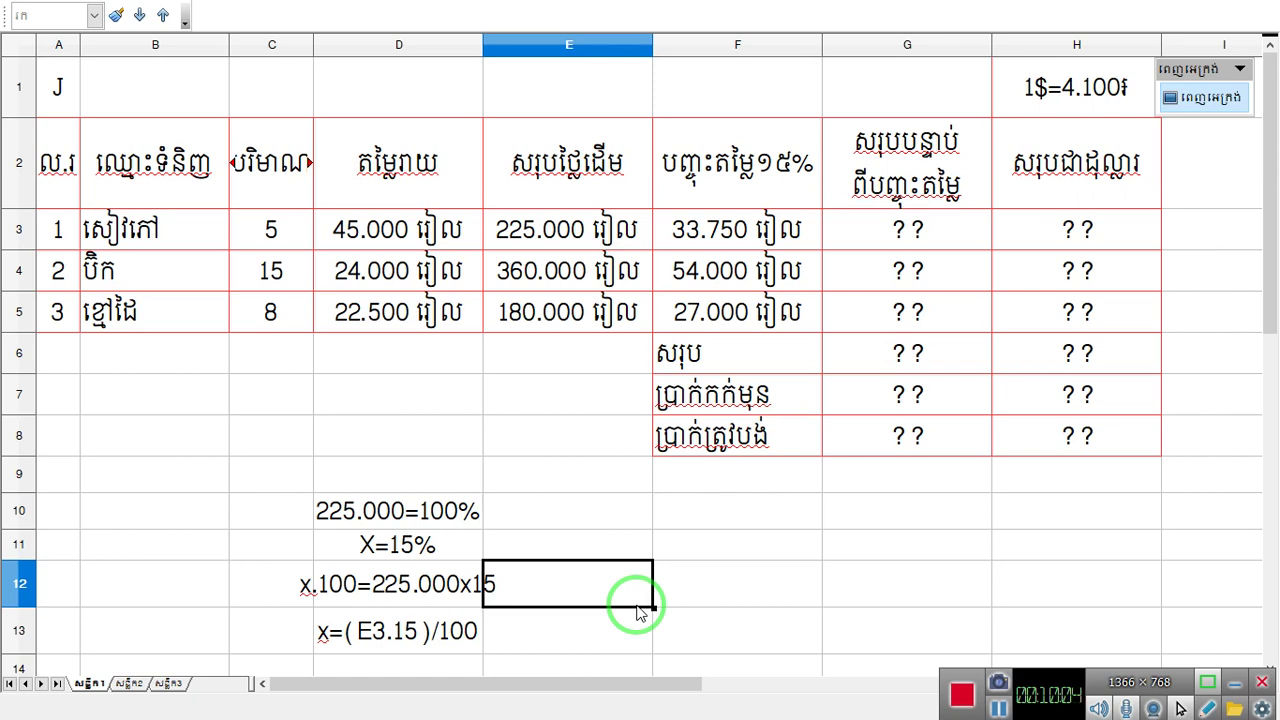
- Enter the after-discount total =E3-F3 in cell G3 and fill it down through G5
{"action": "left_click", "coordinate": [912, 230]}
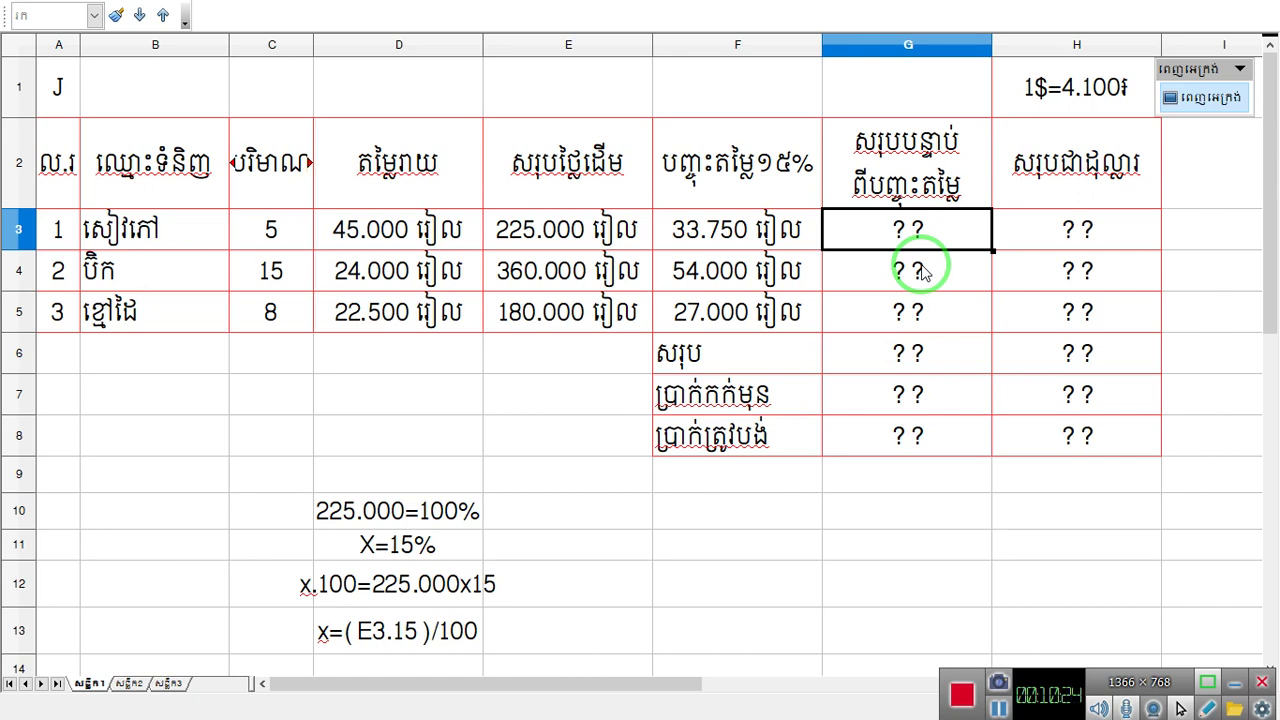
{"action": "type", "text": "="}
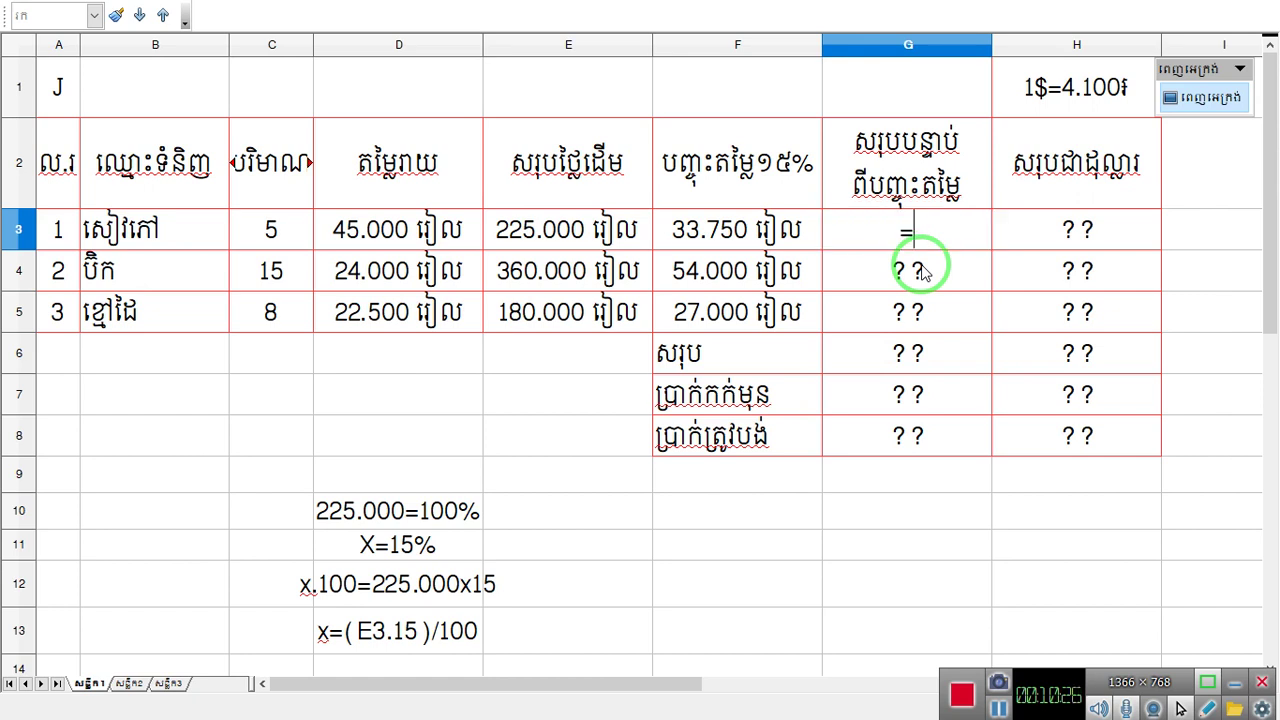
{"action": "left_click", "coordinate": [568, 229]}
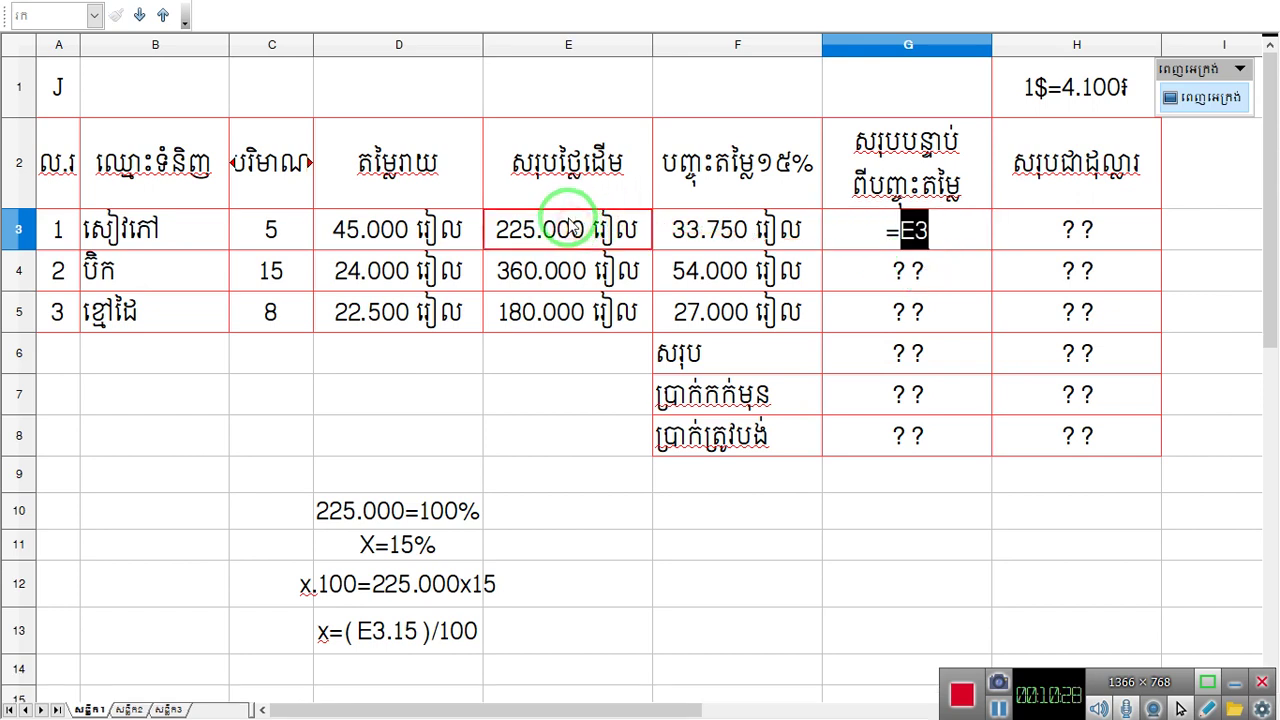
{"action": "type", "text": "-"}
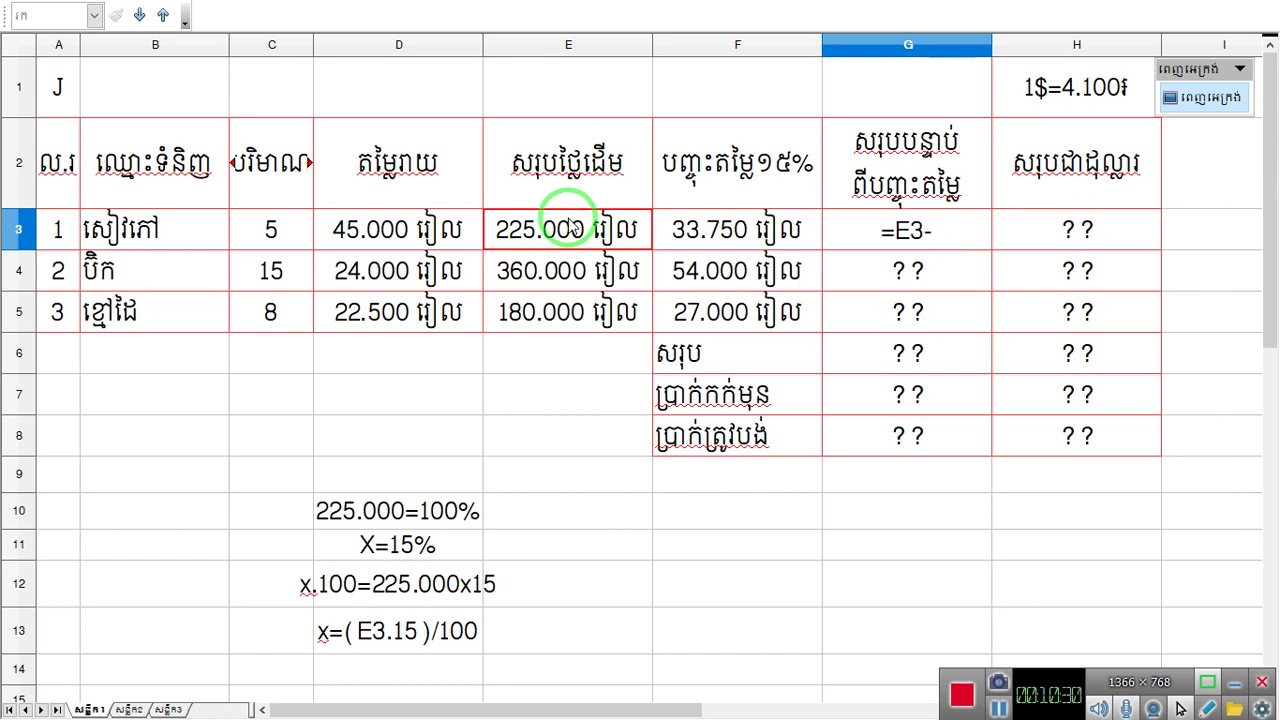
{"action": "left_click", "coordinate": [729, 230]}
{"action": "key", "text": "Return"}
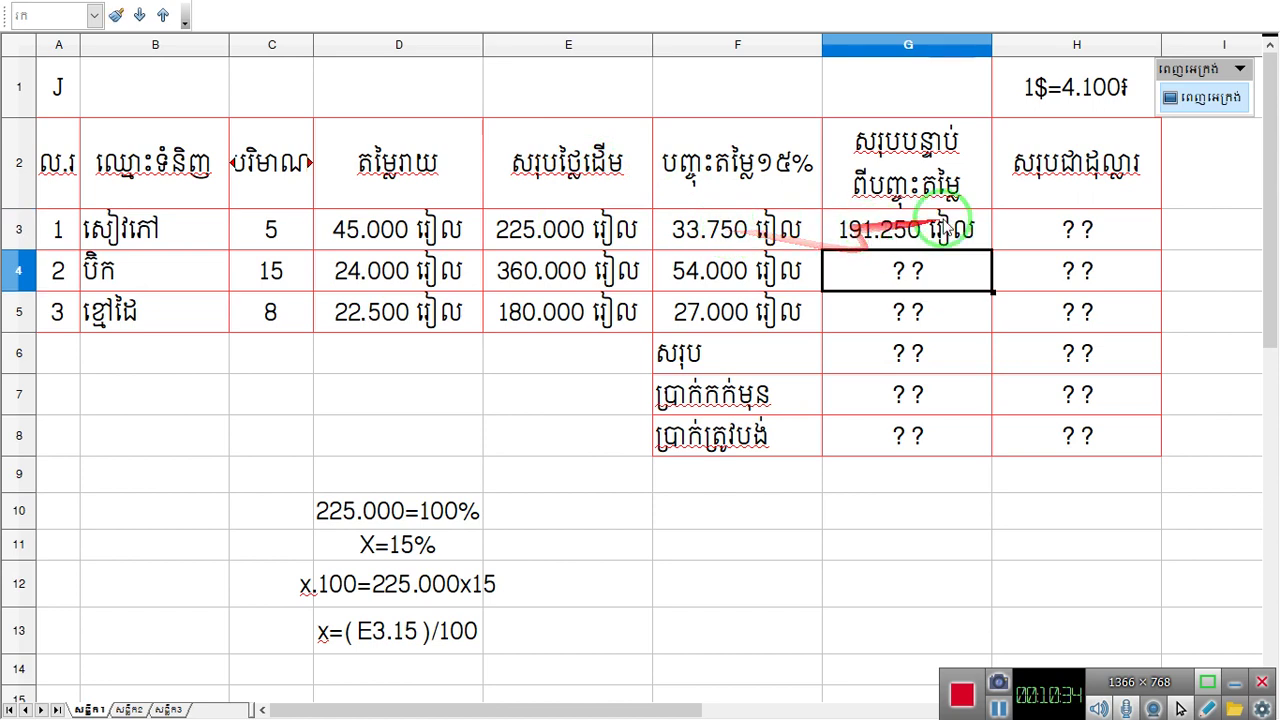
{"action": "left_click", "coordinate": [865, 232]}
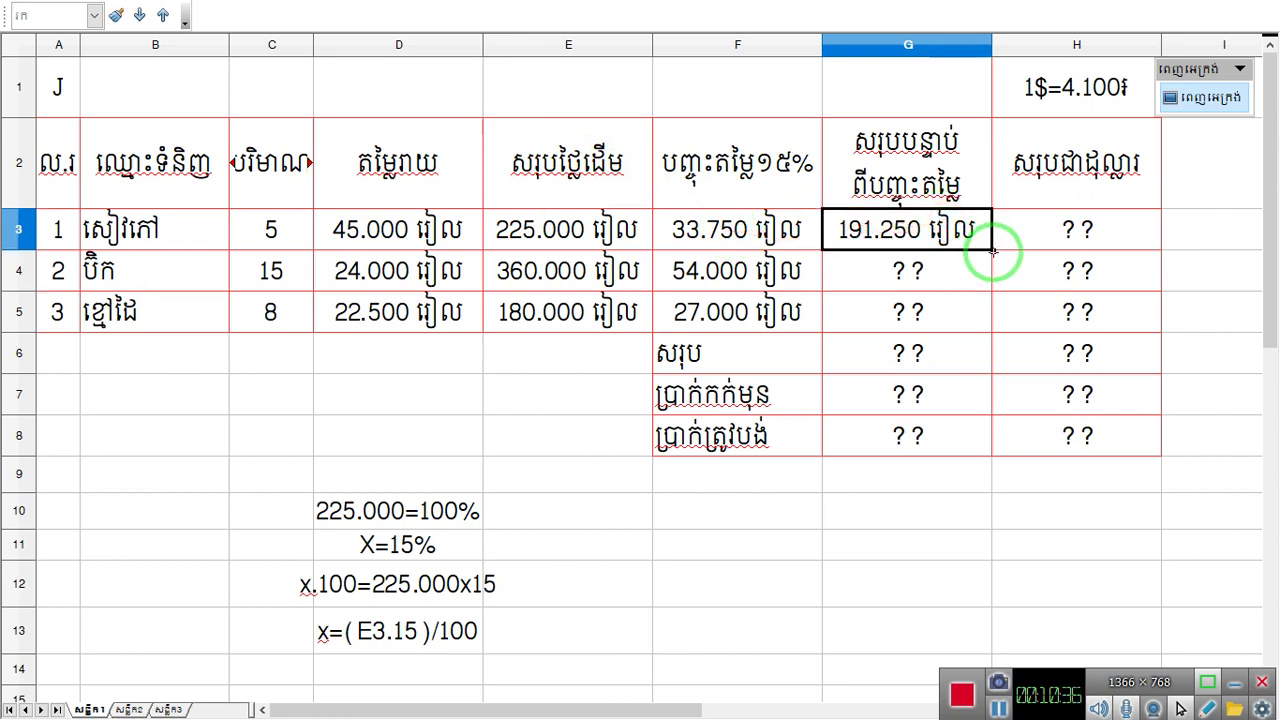
{"action": "left_click_drag", "start_coordinate": [988, 252], "coordinate": [993, 333]}
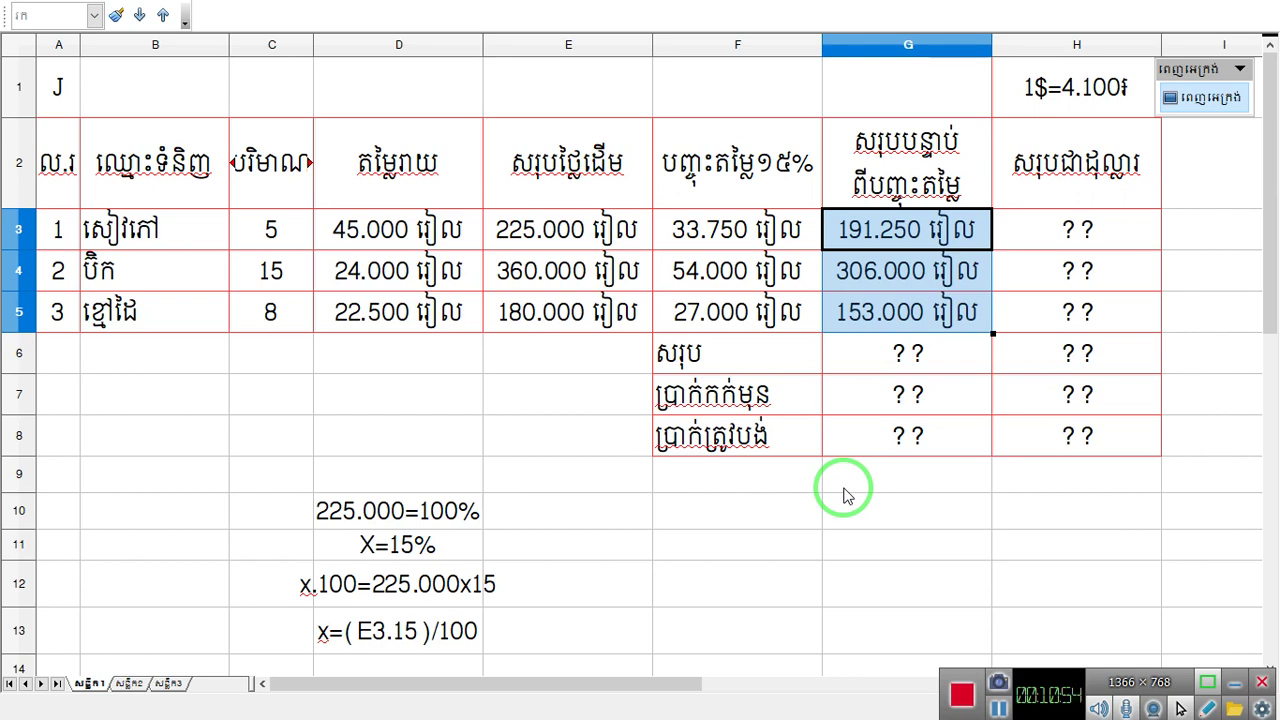
- Sum the after-discount totals G3 to G5 in cell G6 with the SUM function
{"action": "left_click", "coordinate": [908, 348]}
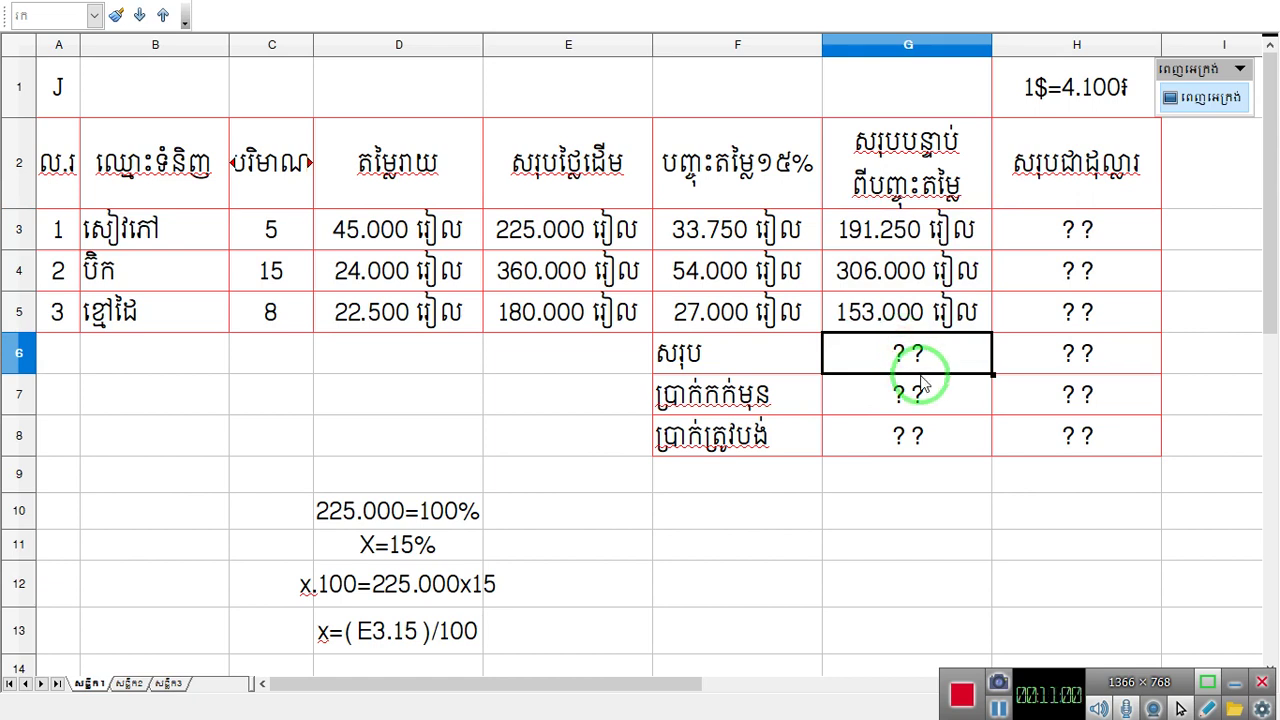
{"action": "type", "text": "=sum"}
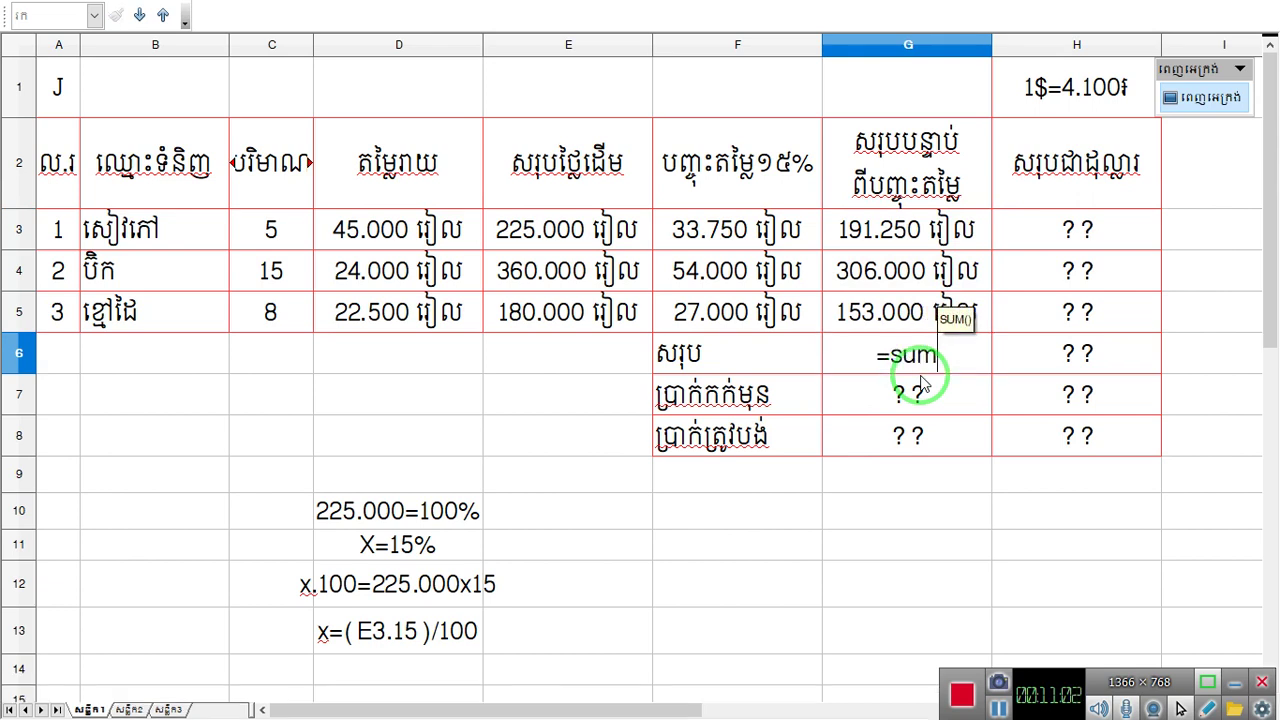
{"action": "type", "text": "("}
{"action": "left_click_drag", "start_coordinate": [855, 234], "coordinate": [862, 312]}
{"action": "key", "text": "Return"}
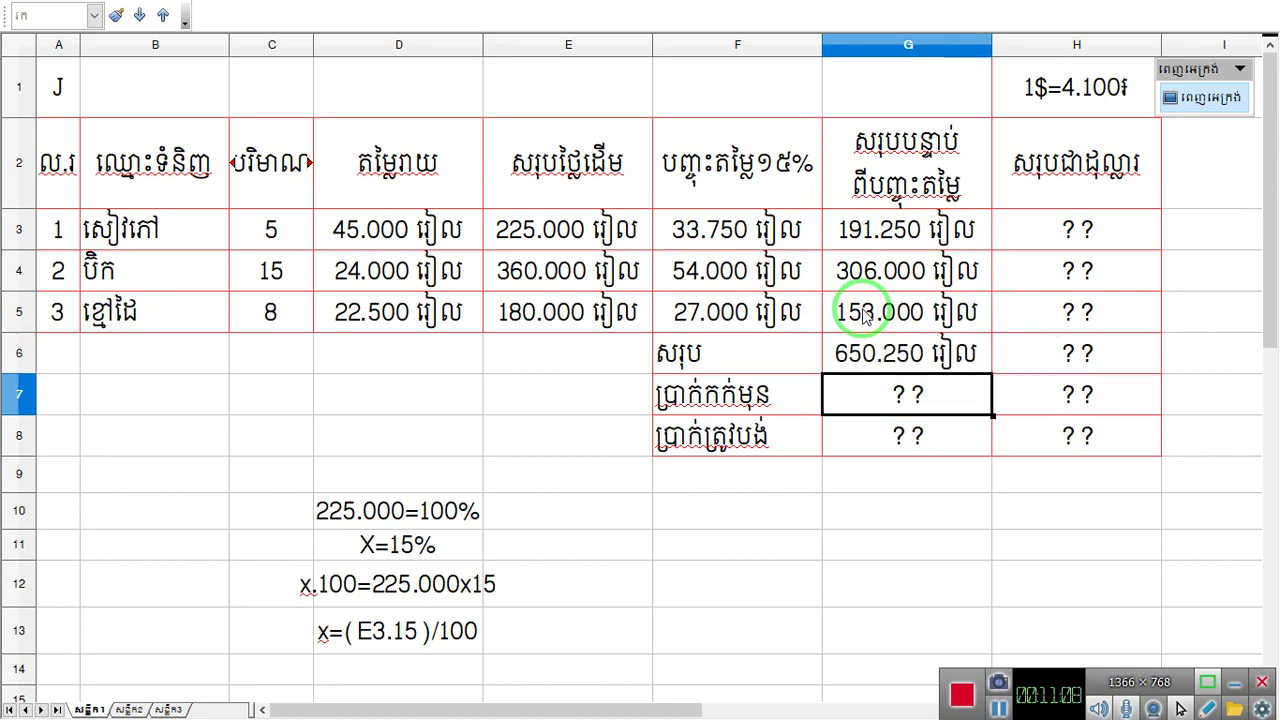
- Clear the question-mark placeholder from the deposit cell G7 and keep that cell selected
{"action": "key", "text": "Delete"}
{"action": "left_click", "coordinate": [945, 453]}
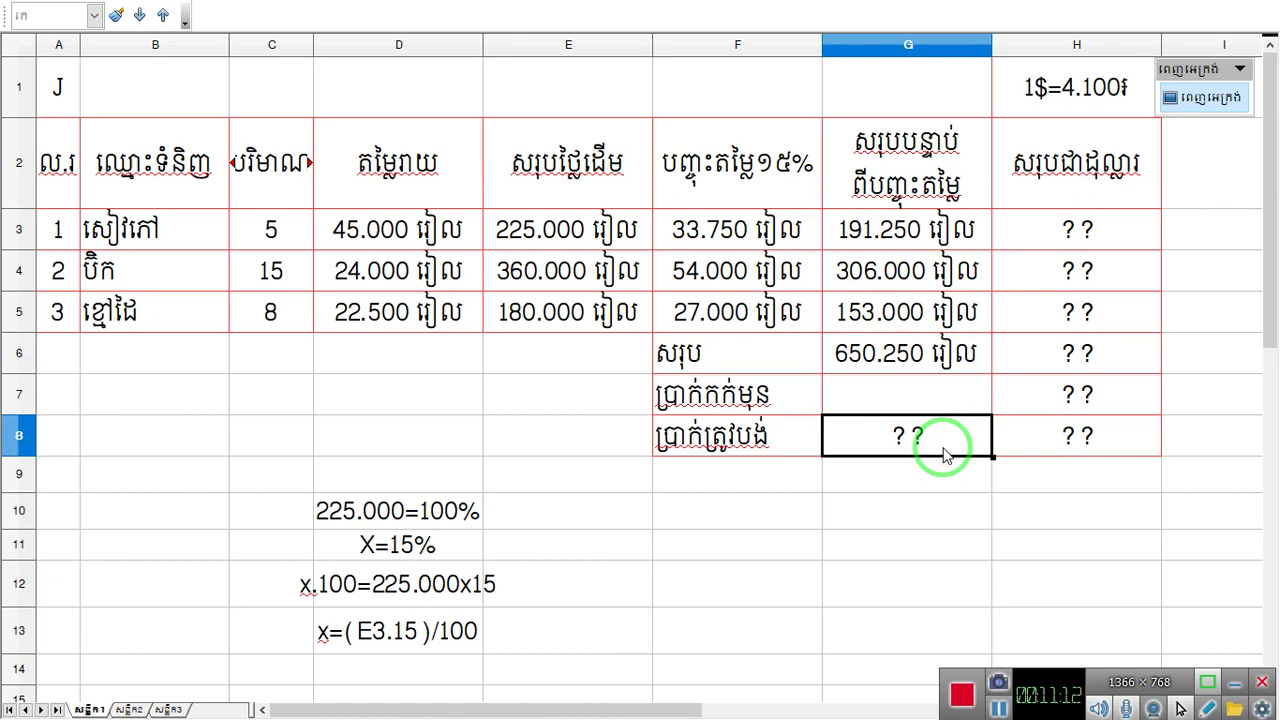
{"action": "left_click", "coordinate": [914, 392]}
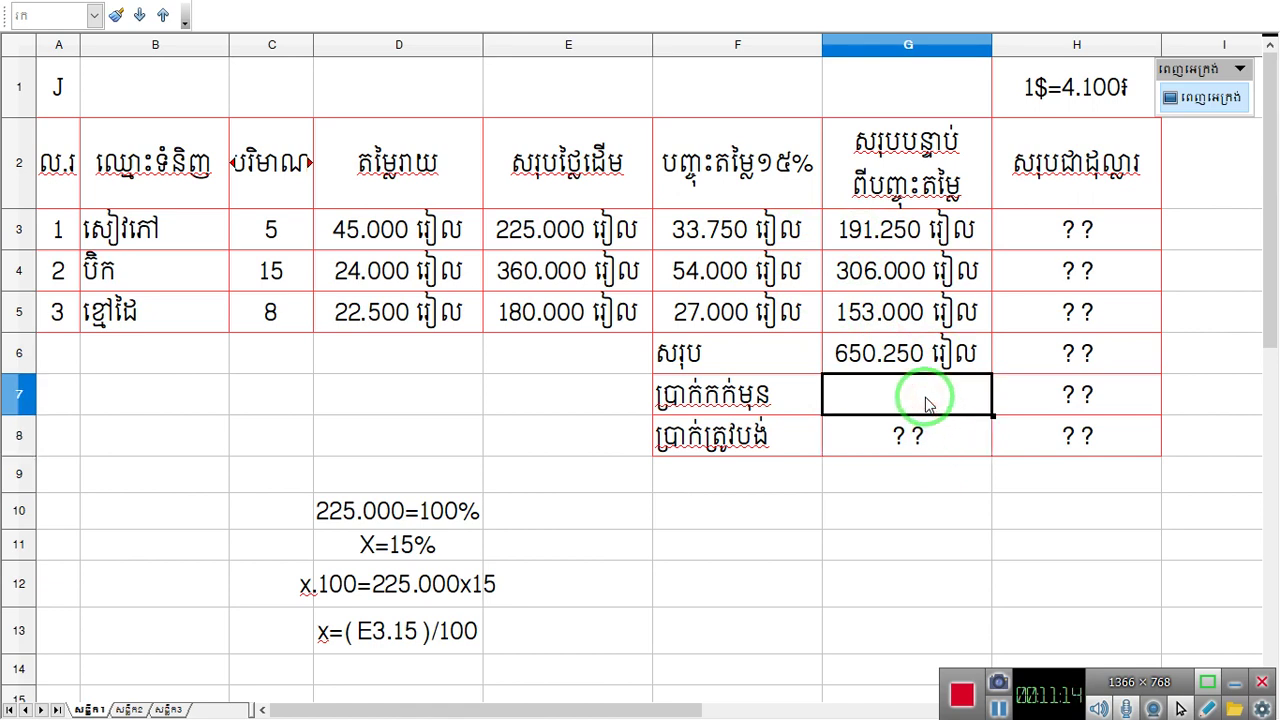
- Enter 10.000 as the deposit amount in cell G7
{"action": "type", "text": "10"}
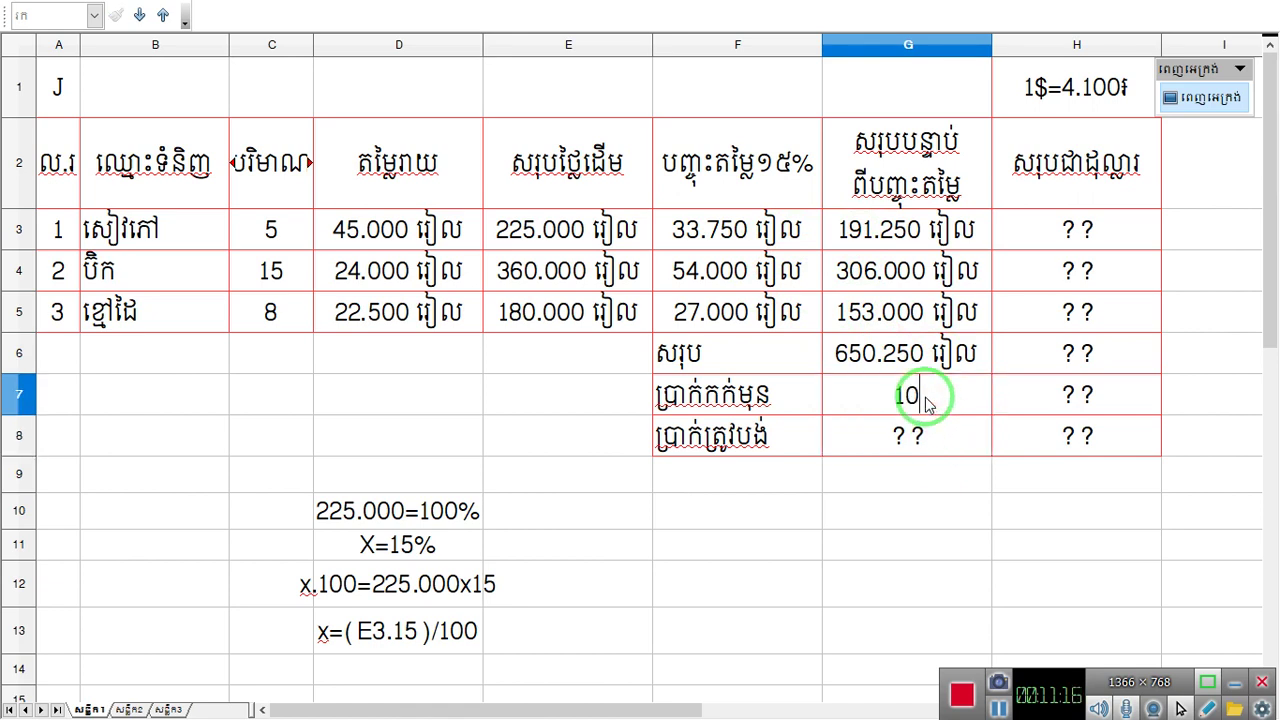
{"action": "type", "text": ".0000"}
{"action": "key", "text": "Return"}
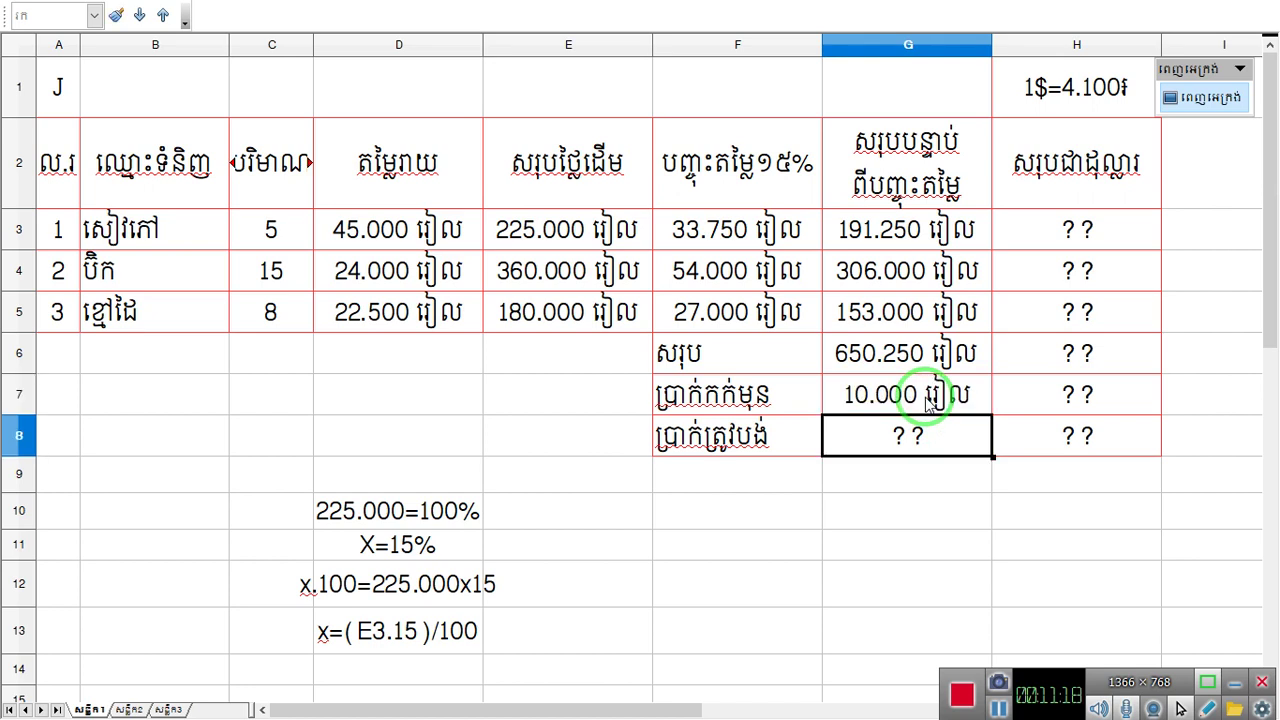
- Calculate the amount due in cell G8 with the formula =G6-G7
{"action": "type", "text": "="}
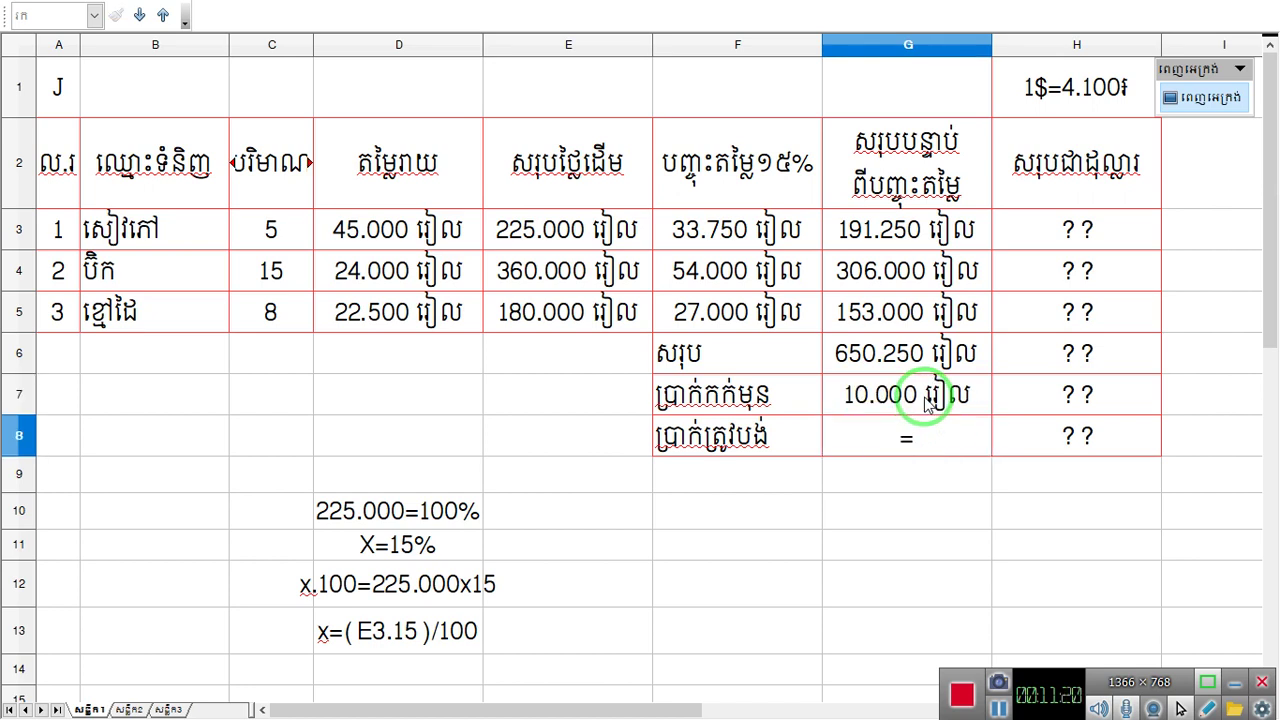
{"action": "left_click", "coordinate": [908, 366]}
{"action": "type", "text": "-"}
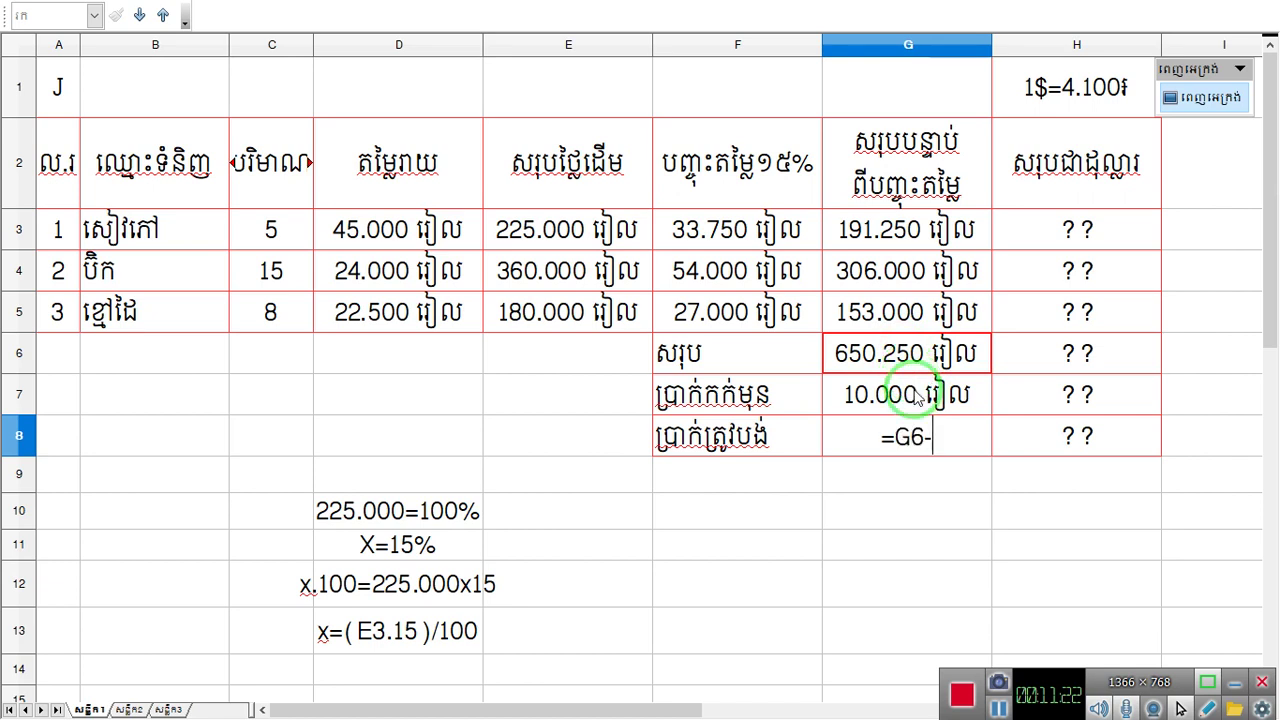
{"action": "left_click", "coordinate": [924, 408]}
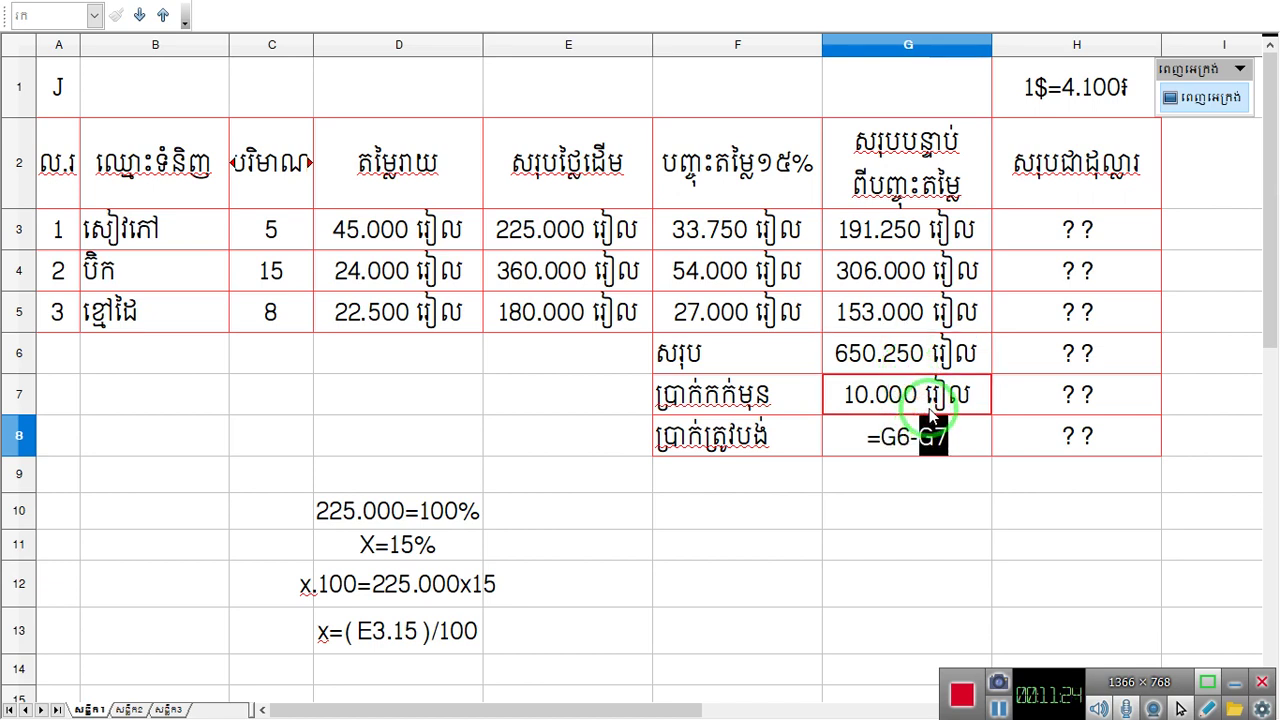
{"action": "key", "text": "Return"}
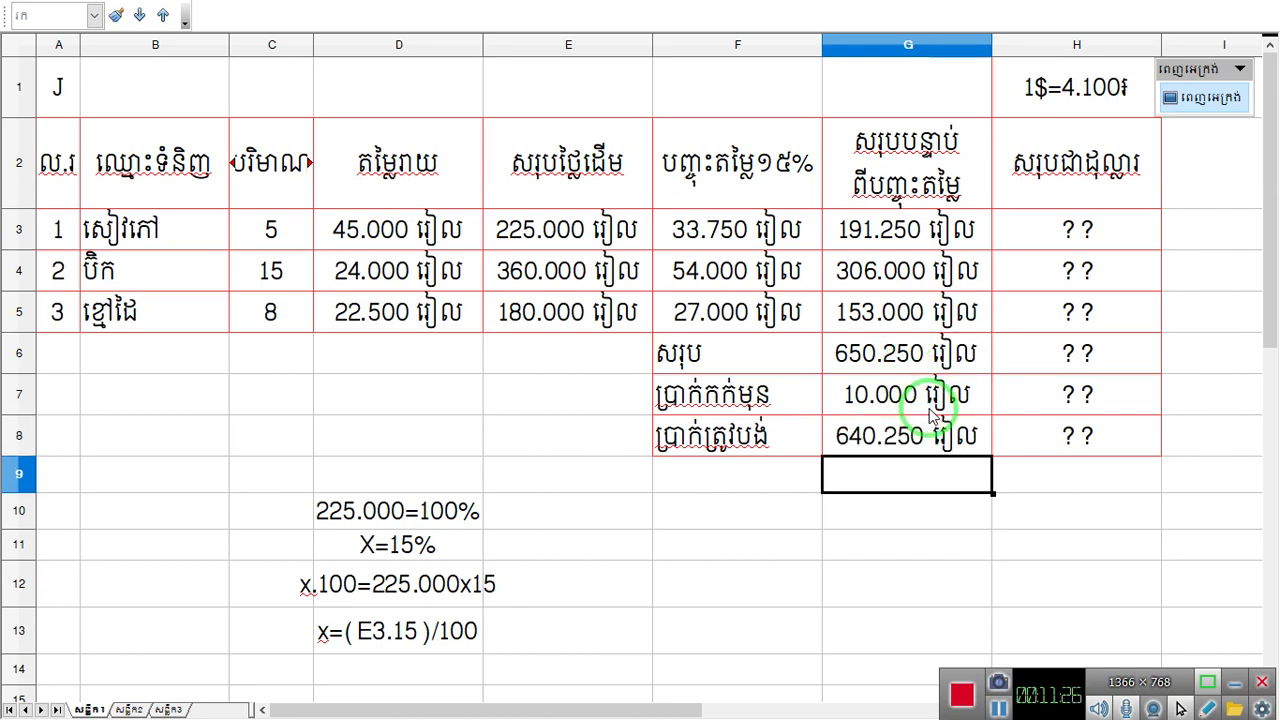
- Write the currency conversion notes 1$=4100 in cell F10 and x$=G3 in cell F11
{"action": "left_click", "coordinate": [1072, 233]}
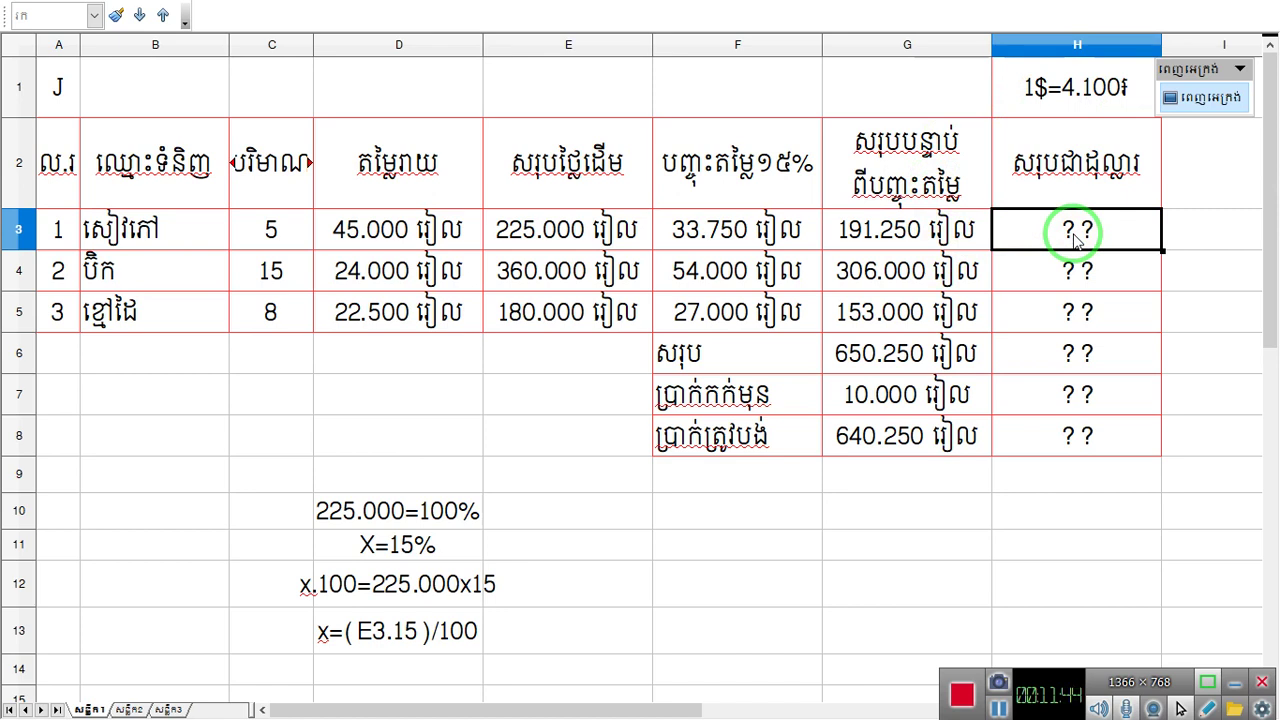
{"action": "left_click_drag", "start_coordinate": [441, 503], "coordinate": [435, 622]}
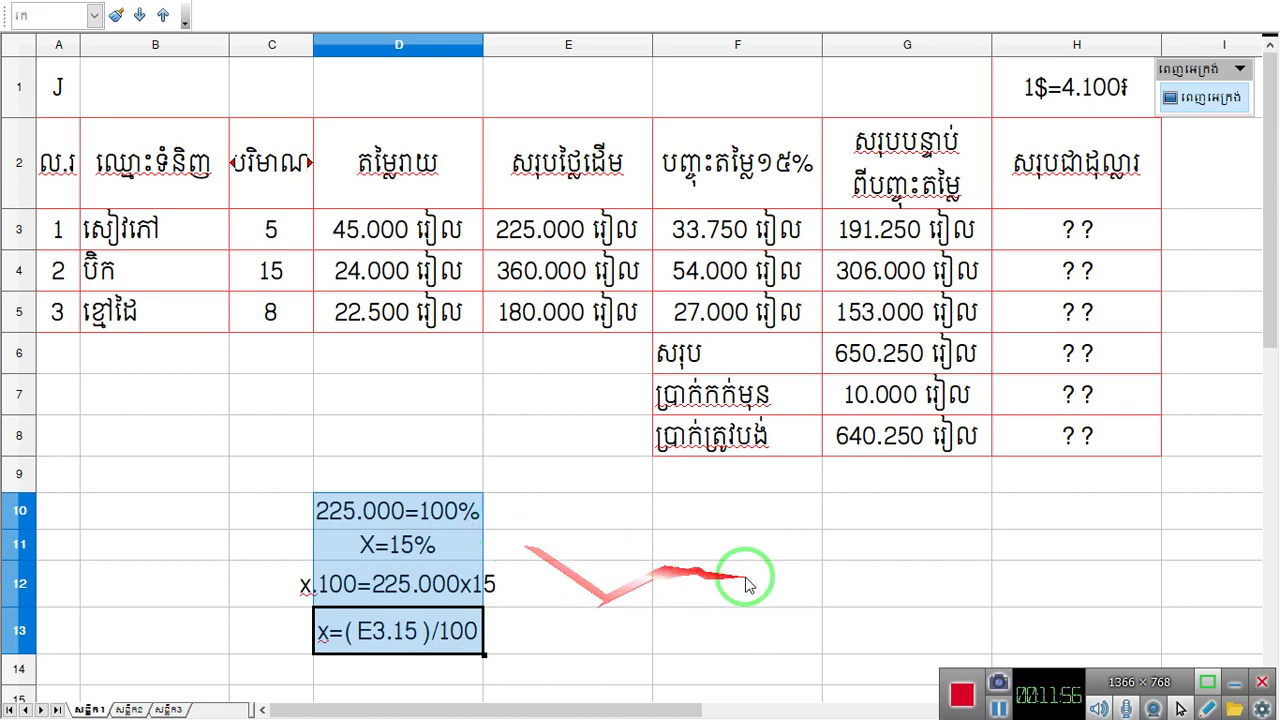
{"action": "left_click", "coordinate": [731, 510]}
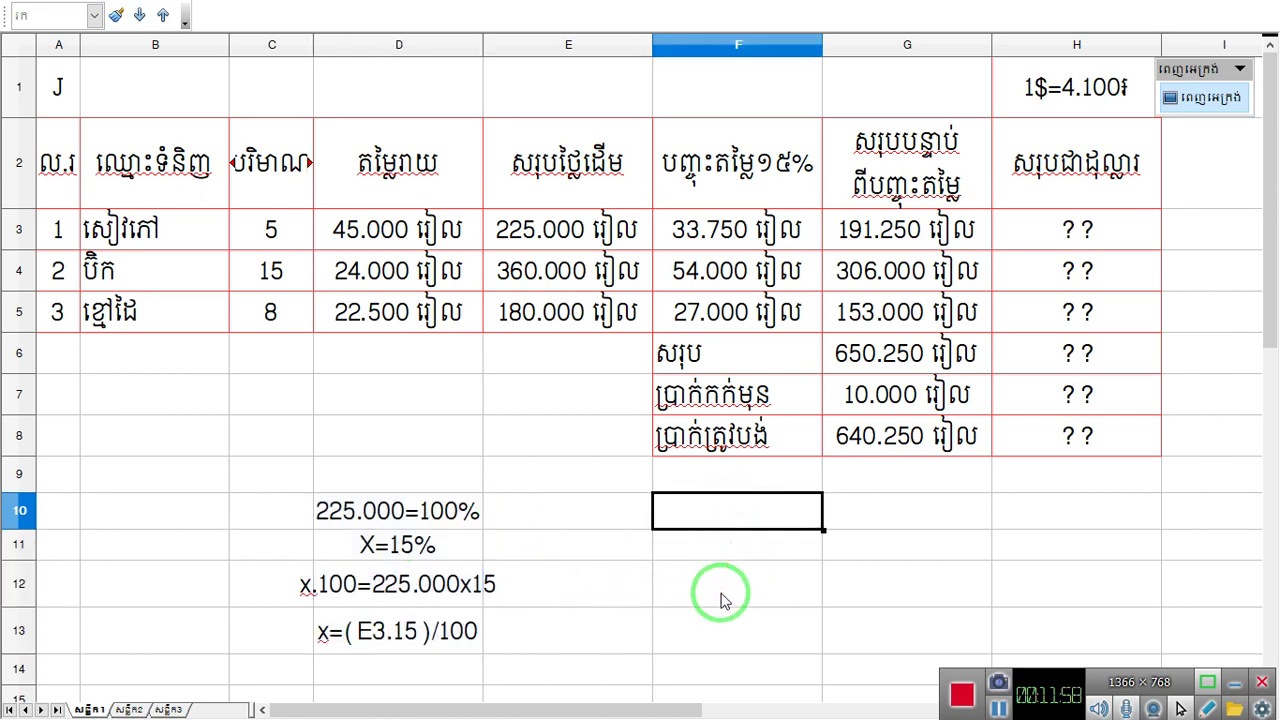
{"action": "type", "text": "1$="}
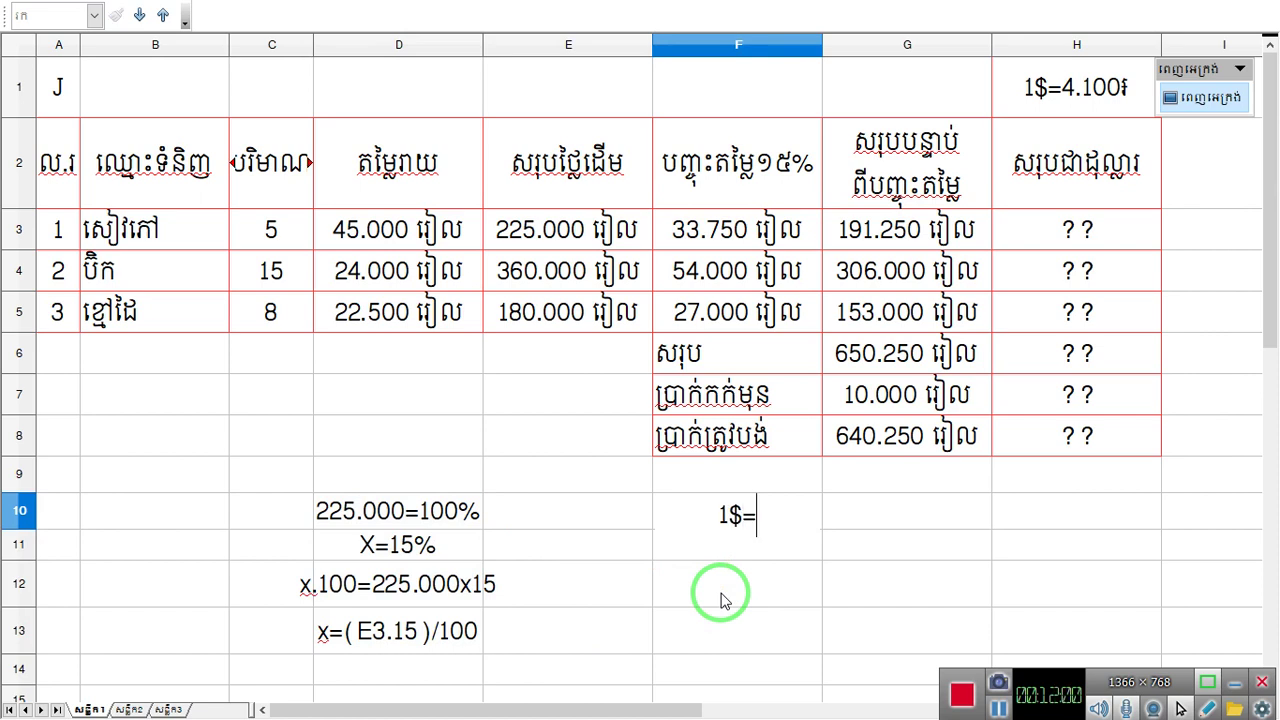
{"action": "type", "text": "4100"}
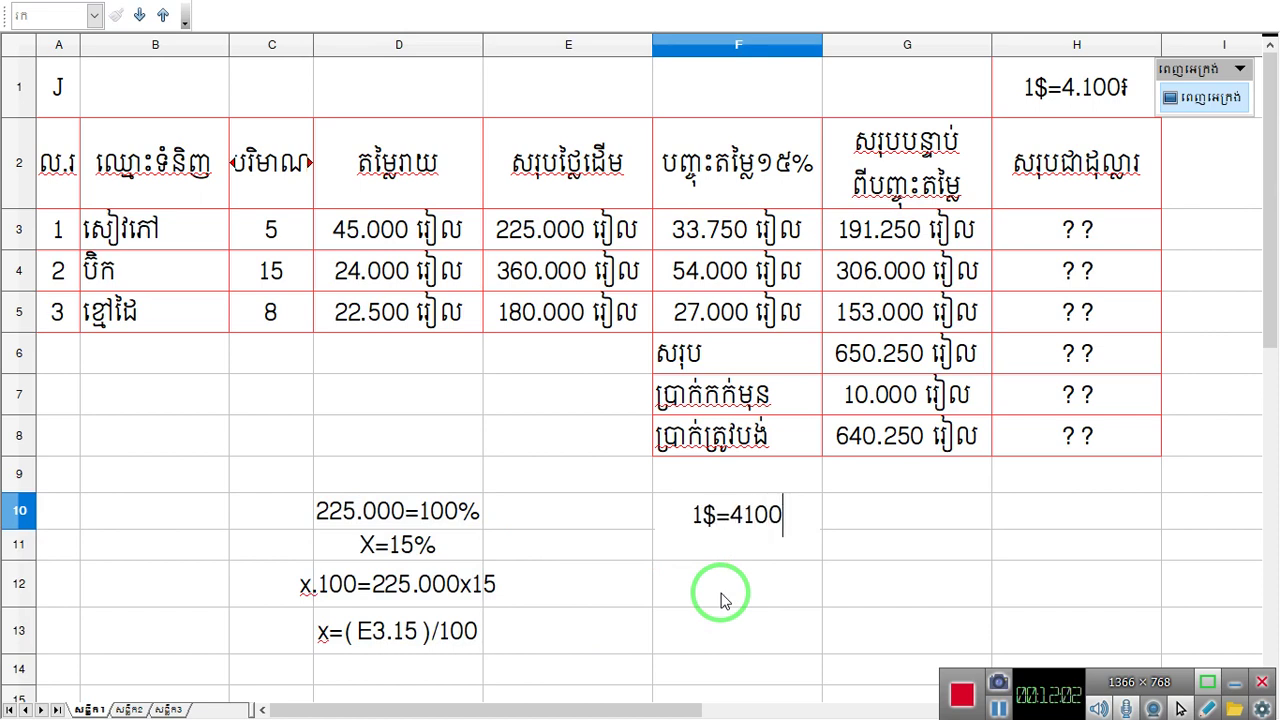
{"action": "key", "text": "Return"}
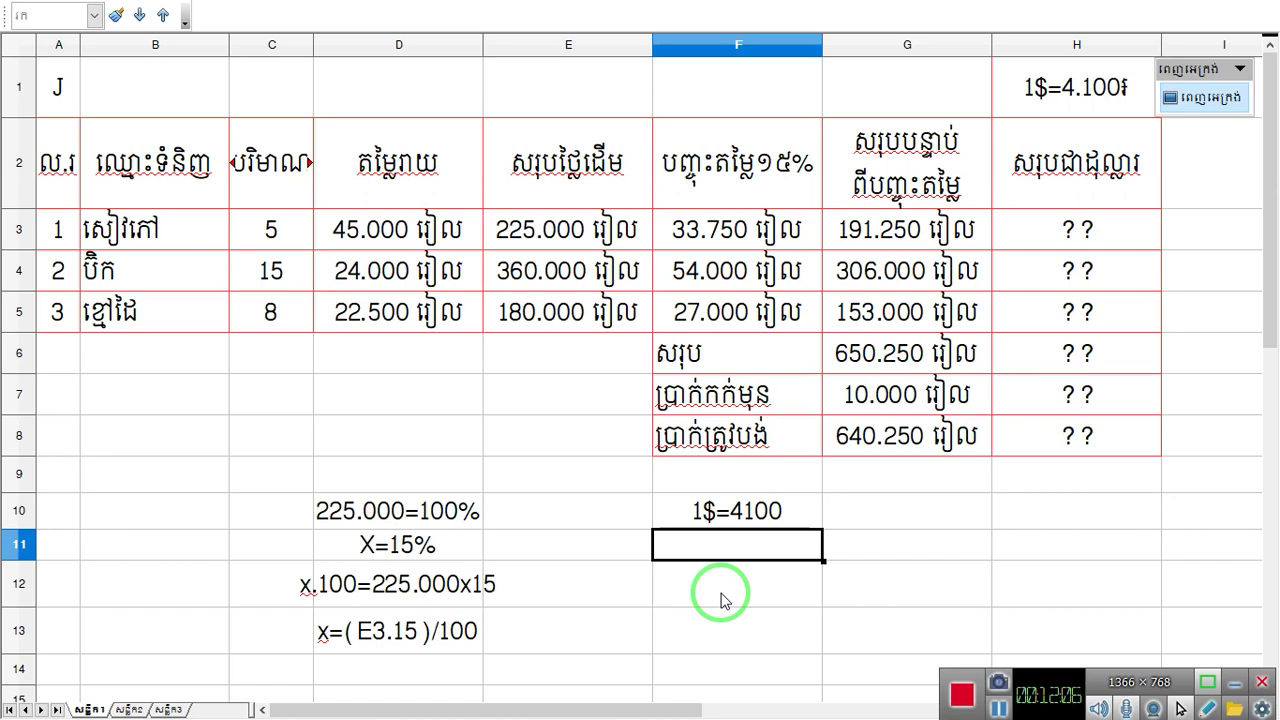
{"action": "type", "text": "x"}
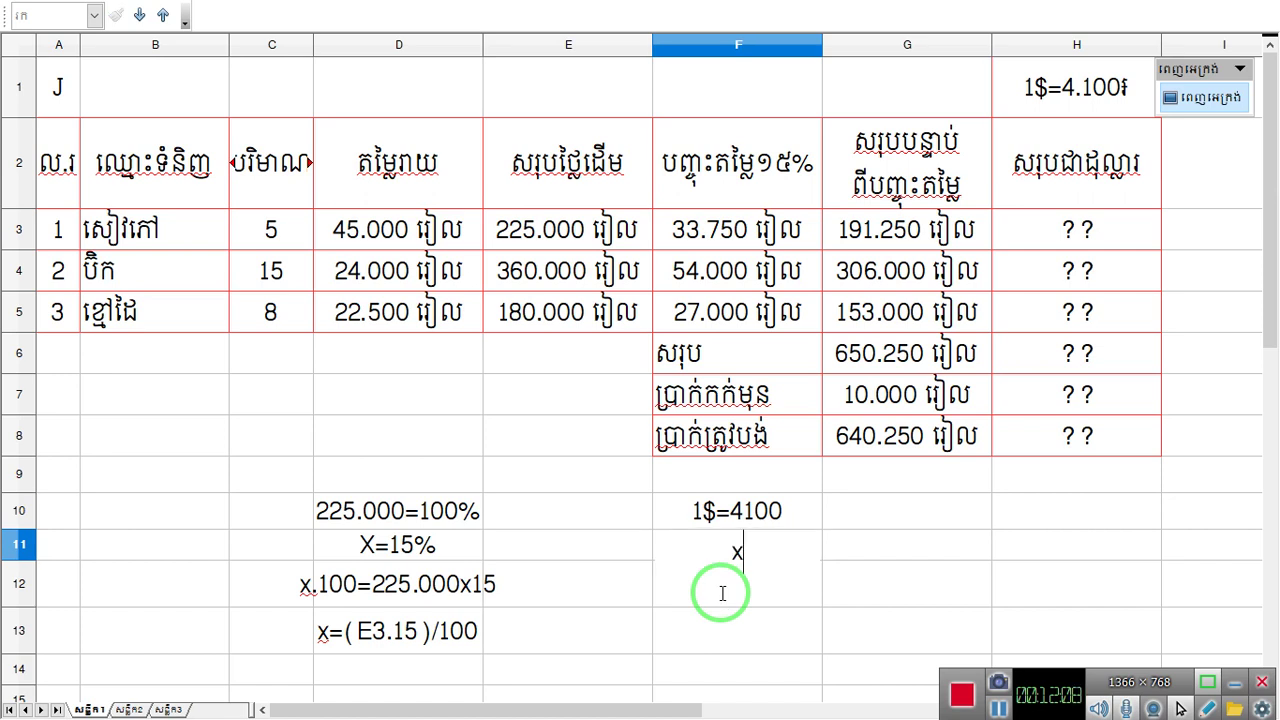
{"action": "type", "text": "$="}
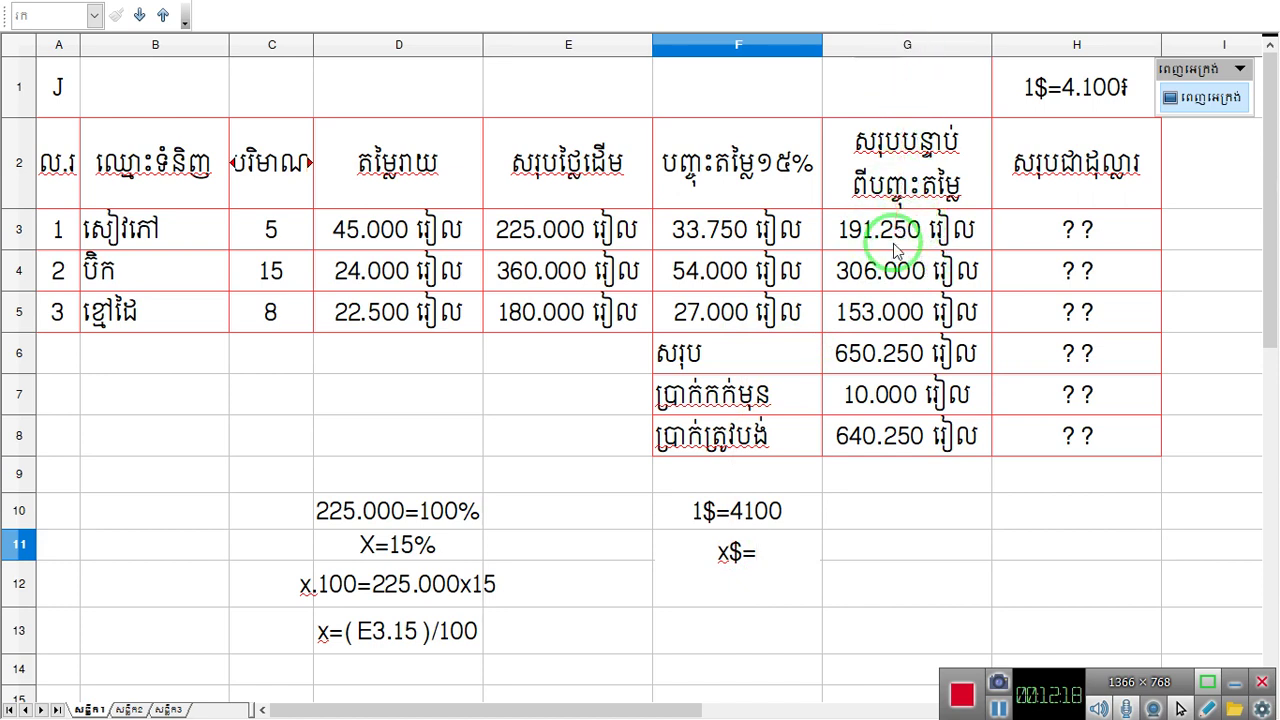
{"action": "type", "text": "G3"}
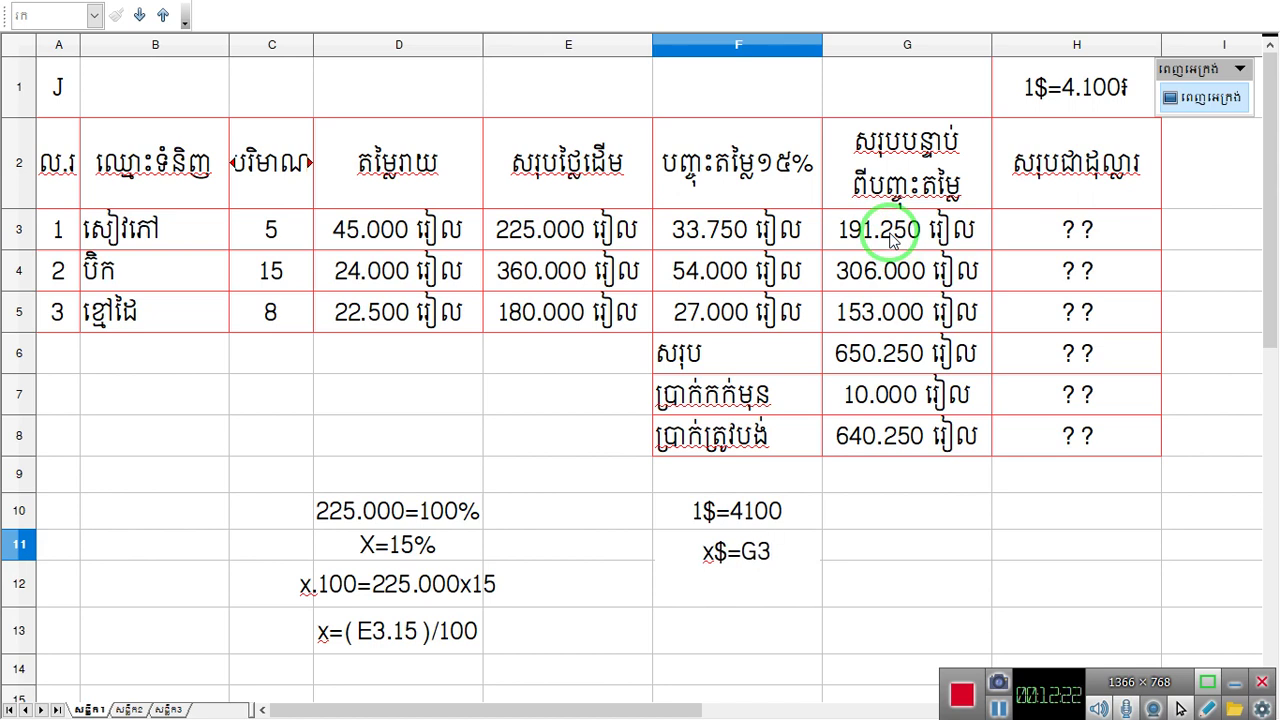
{"action": "key", "text": "Return"}
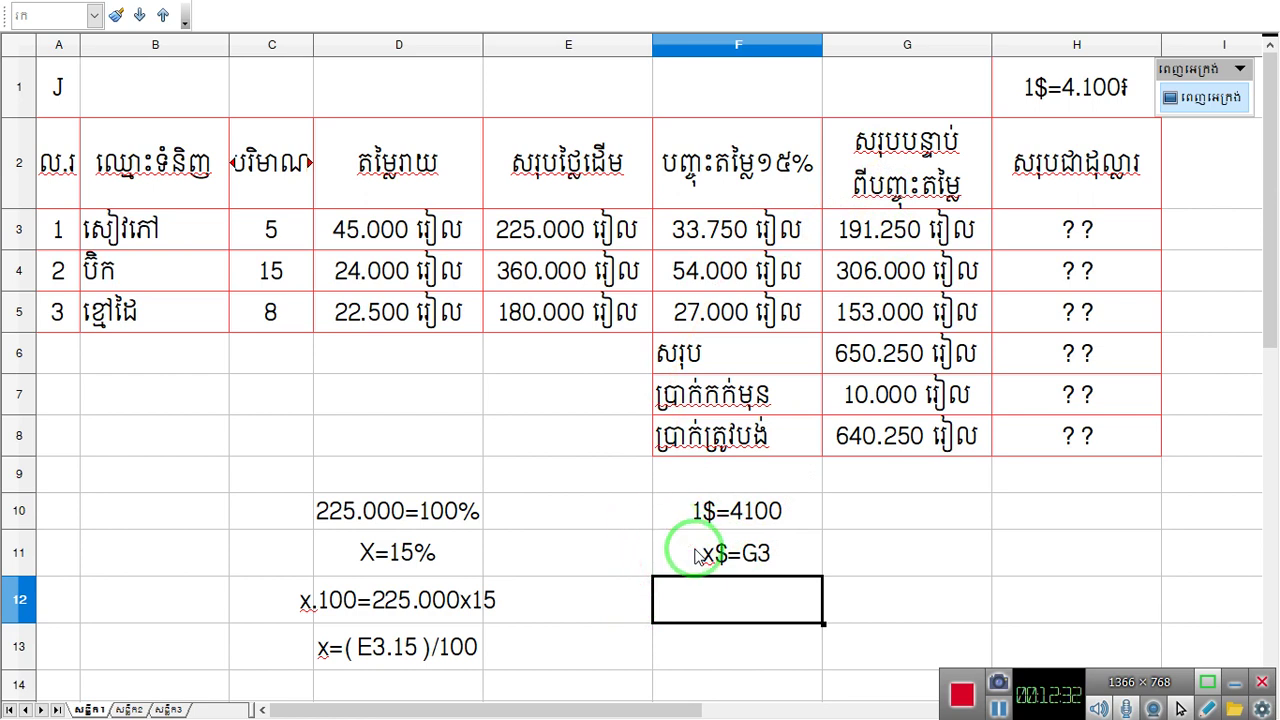
- Write the cross-multiplied conversion note x.4100=G3 in cell F12
{"action": "type", "text": "x="}
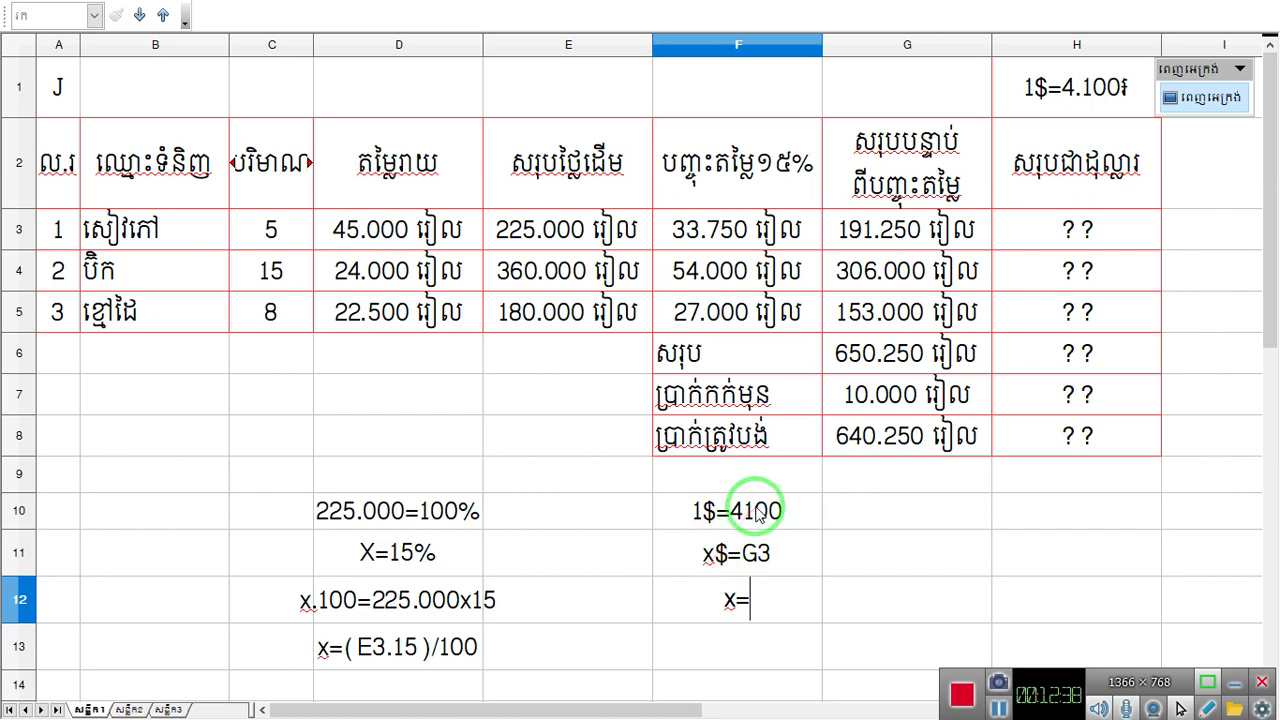
{"action": "key", "text": "BackSpace"}
{"action": "type", "text": "."}
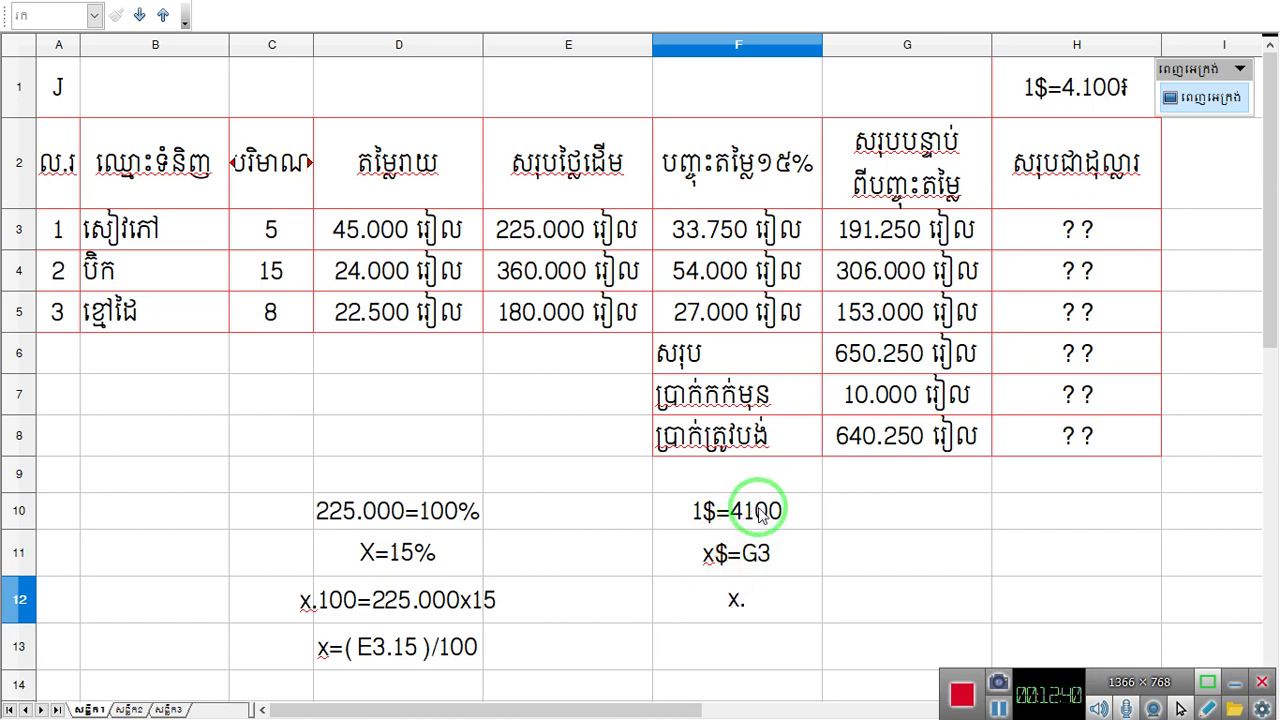
{"action": "type", "text": "4100"}
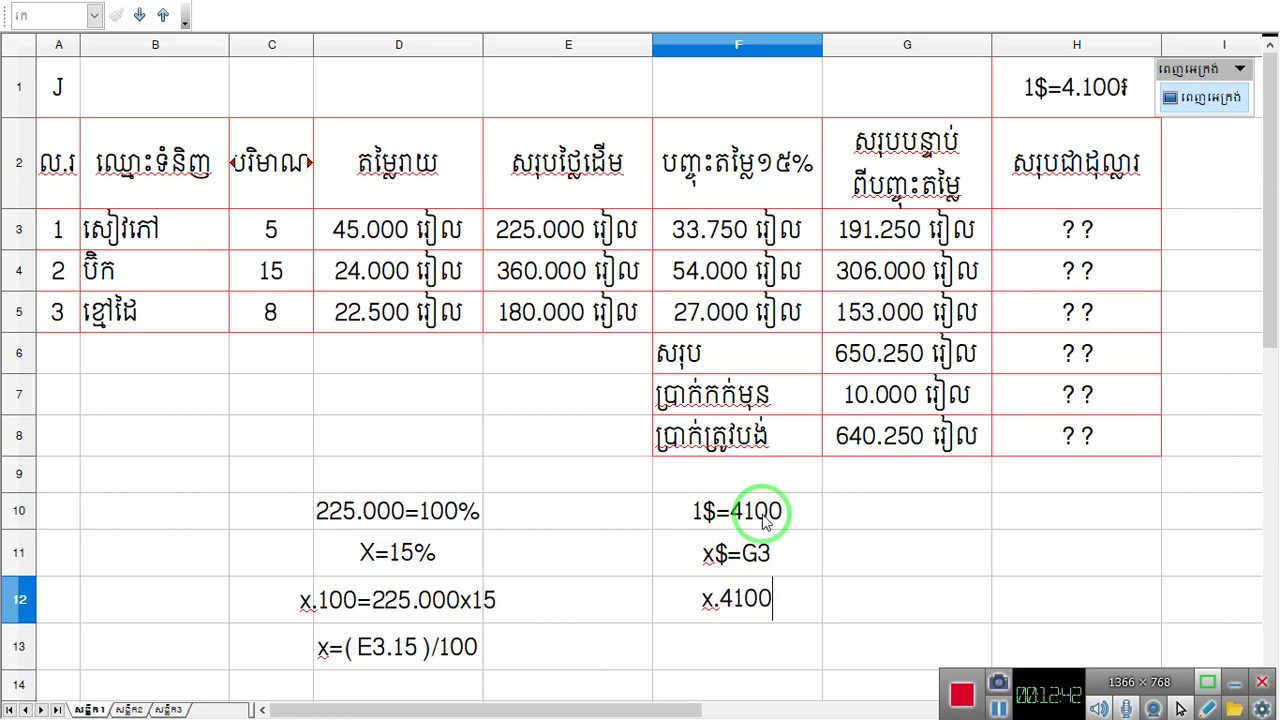
{"action": "type", "text": "="}
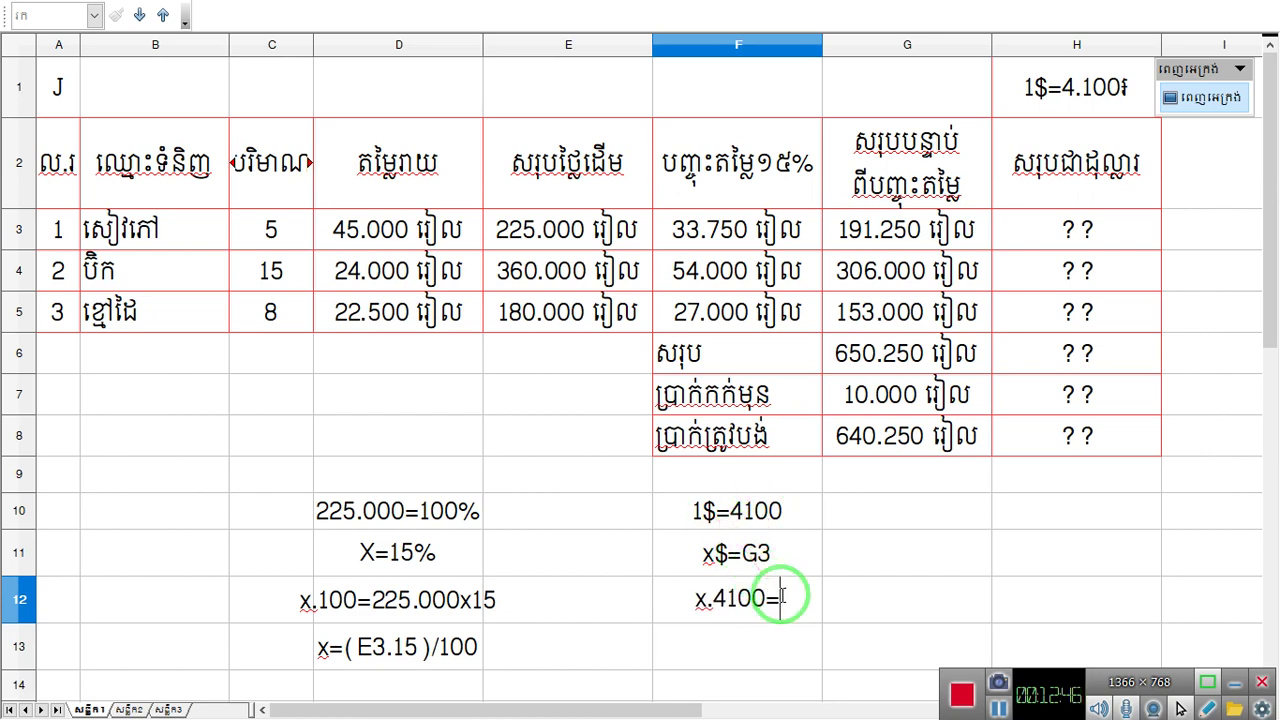
{"action": "type", "text": "1.G"}
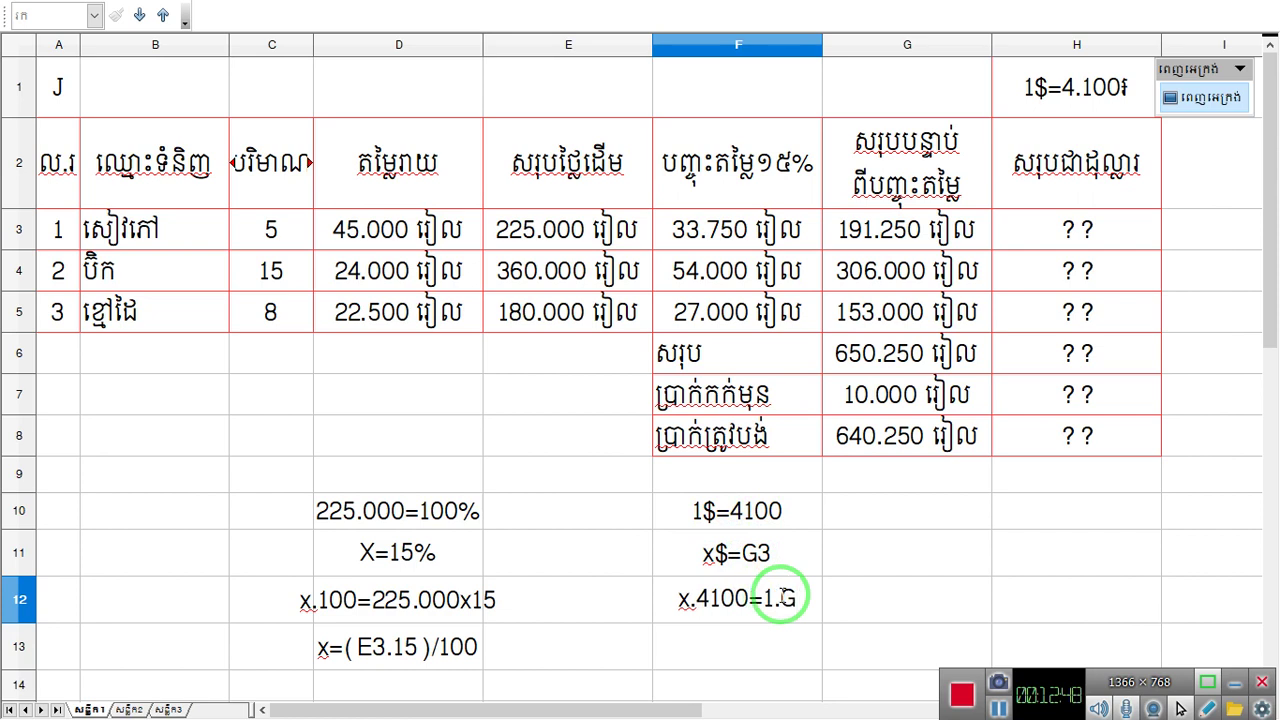
{"action": "type", "text": "3"}
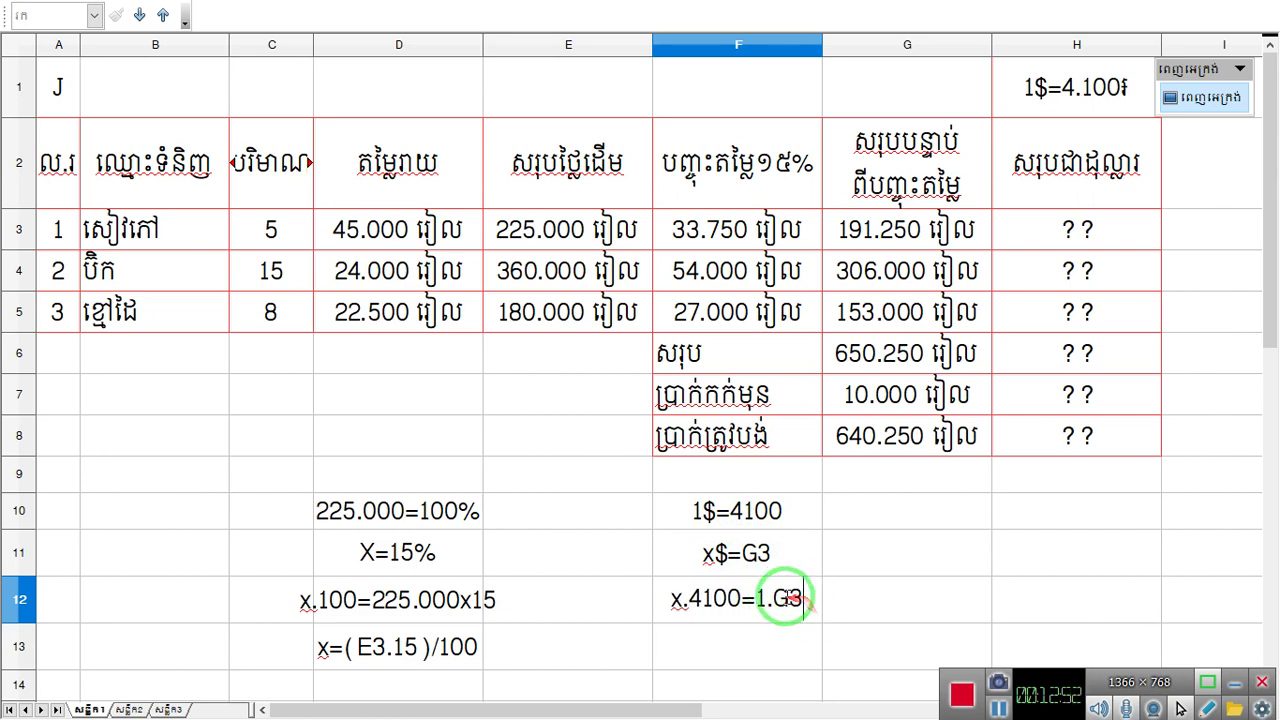
{"action": "left_click", "coordinate": [772, 600]}
{"action": "key", "text": "BackSpace"}
{"action": "key", "text": "BackSpace"}
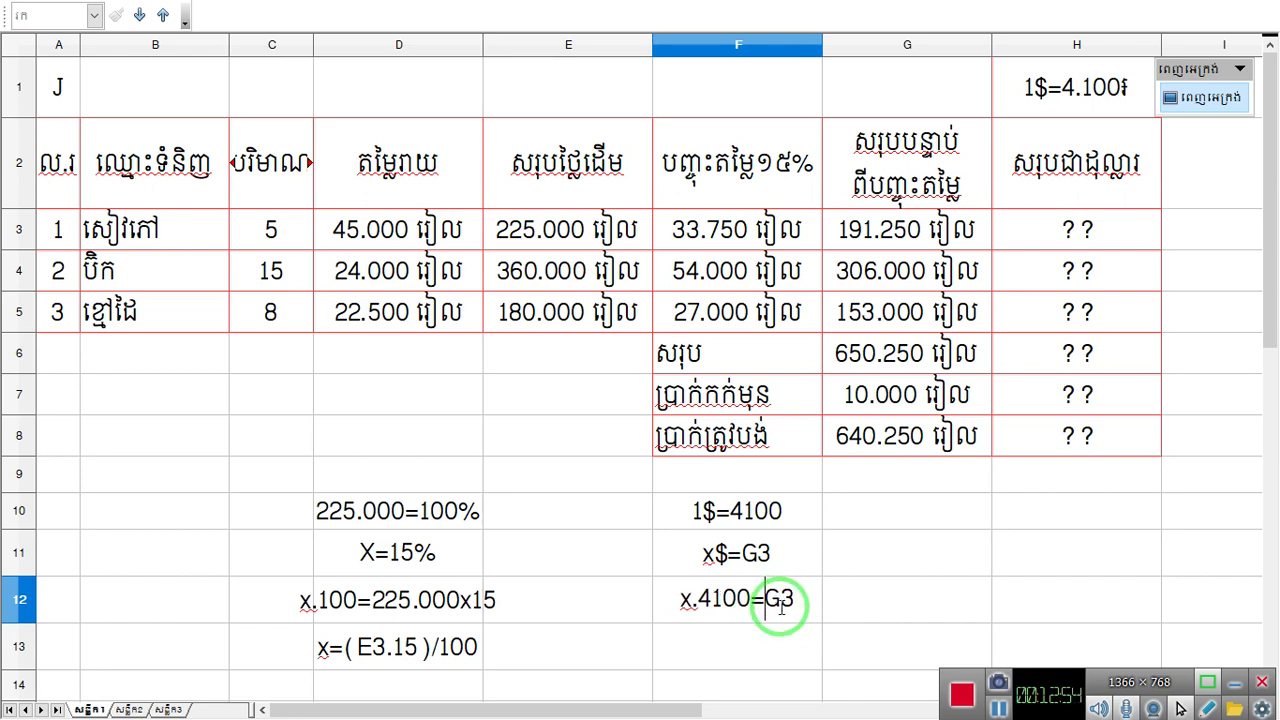
- Write the solved conversion note x=G3/4100 in cell F13
{"action": "left_click", "coordinate": [727, 657]}
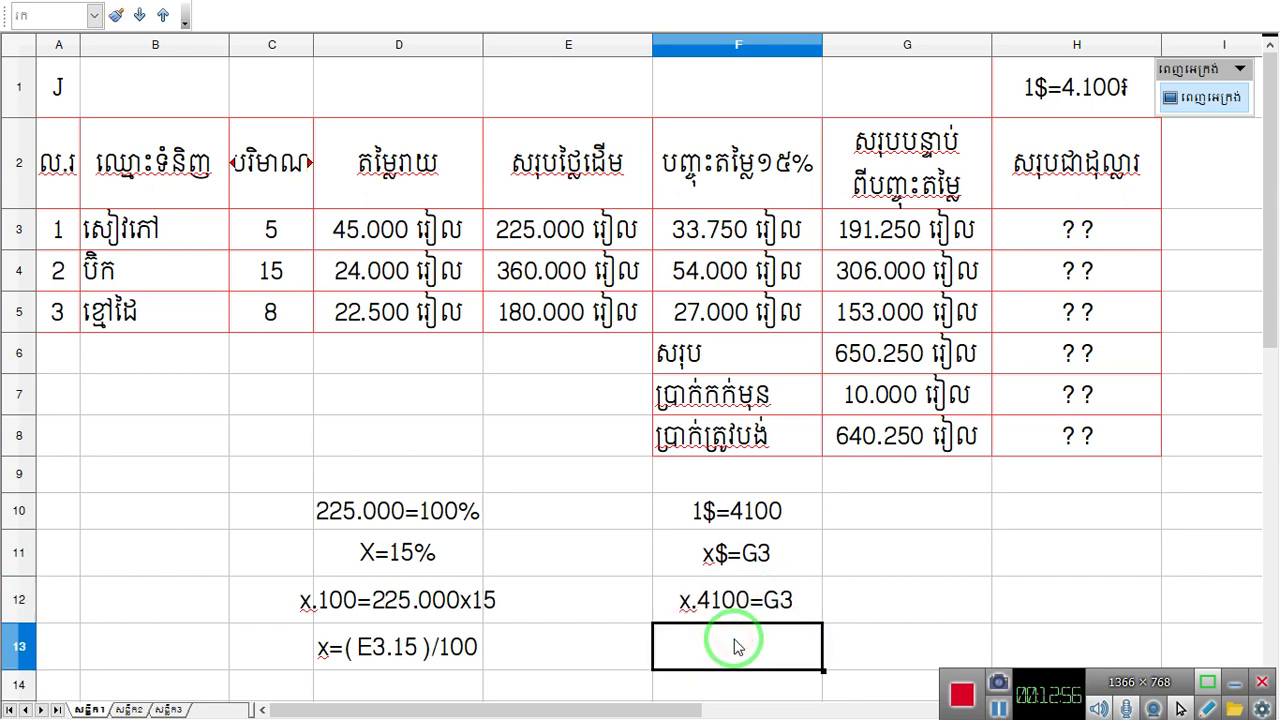
{"action": "type", "text": "x="}
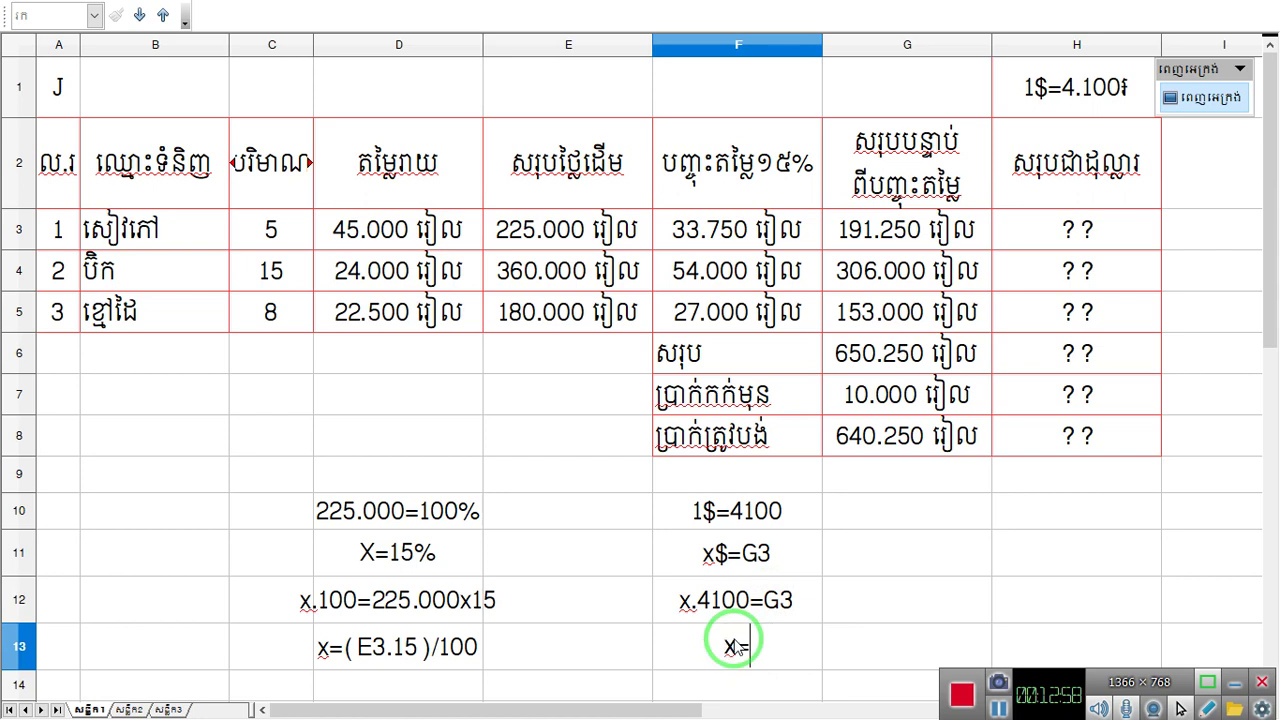
{"action": "type", "text": "G"}
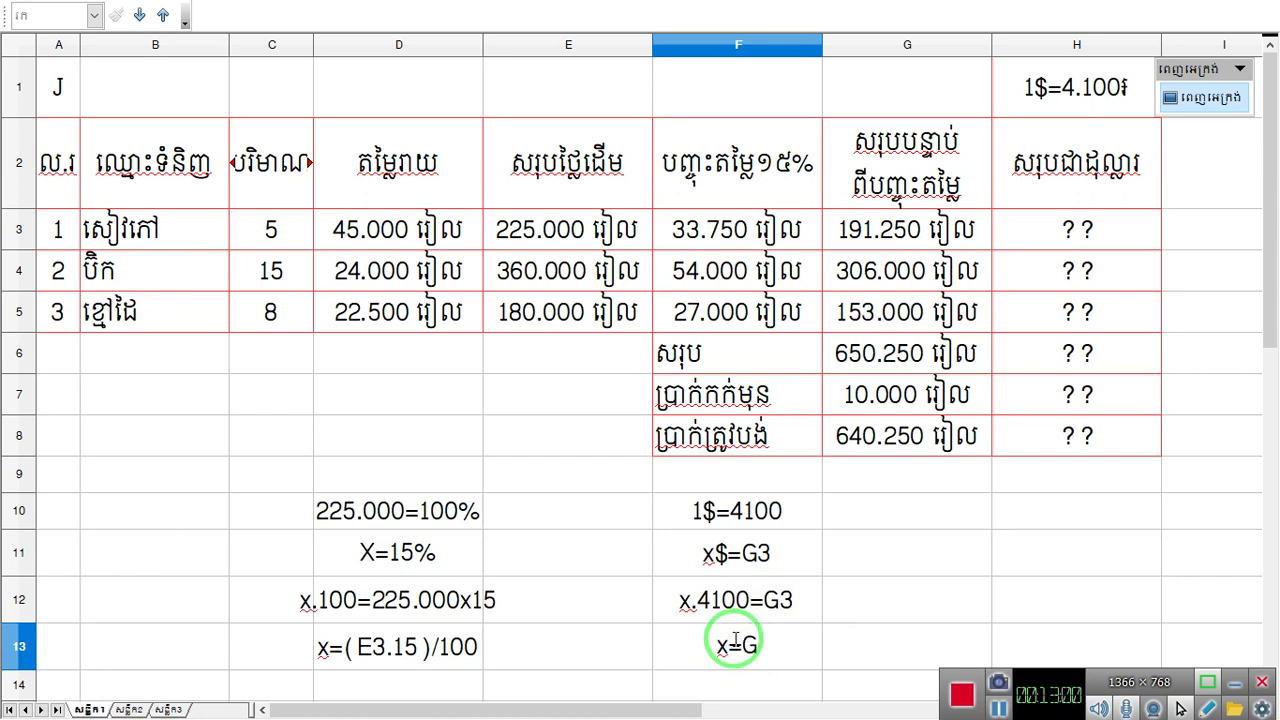
{"action": "type", "text": "3/"}
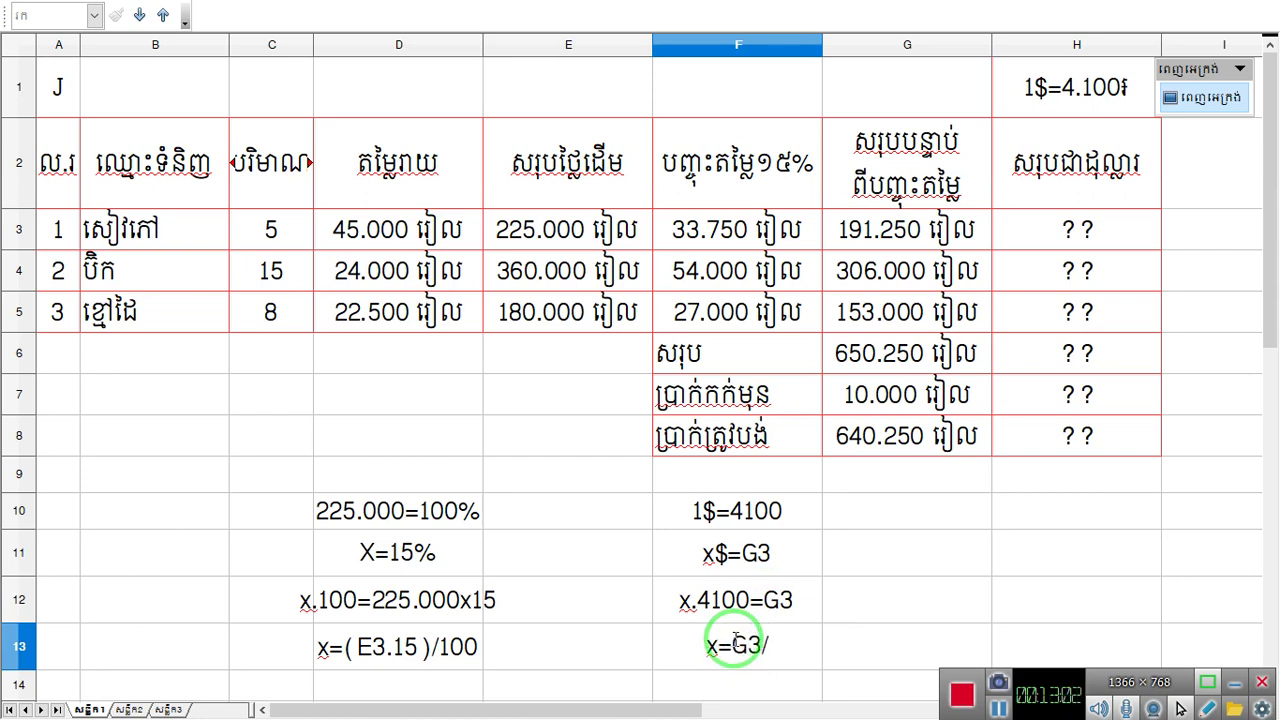
{"action": "type", "text": "4100"}
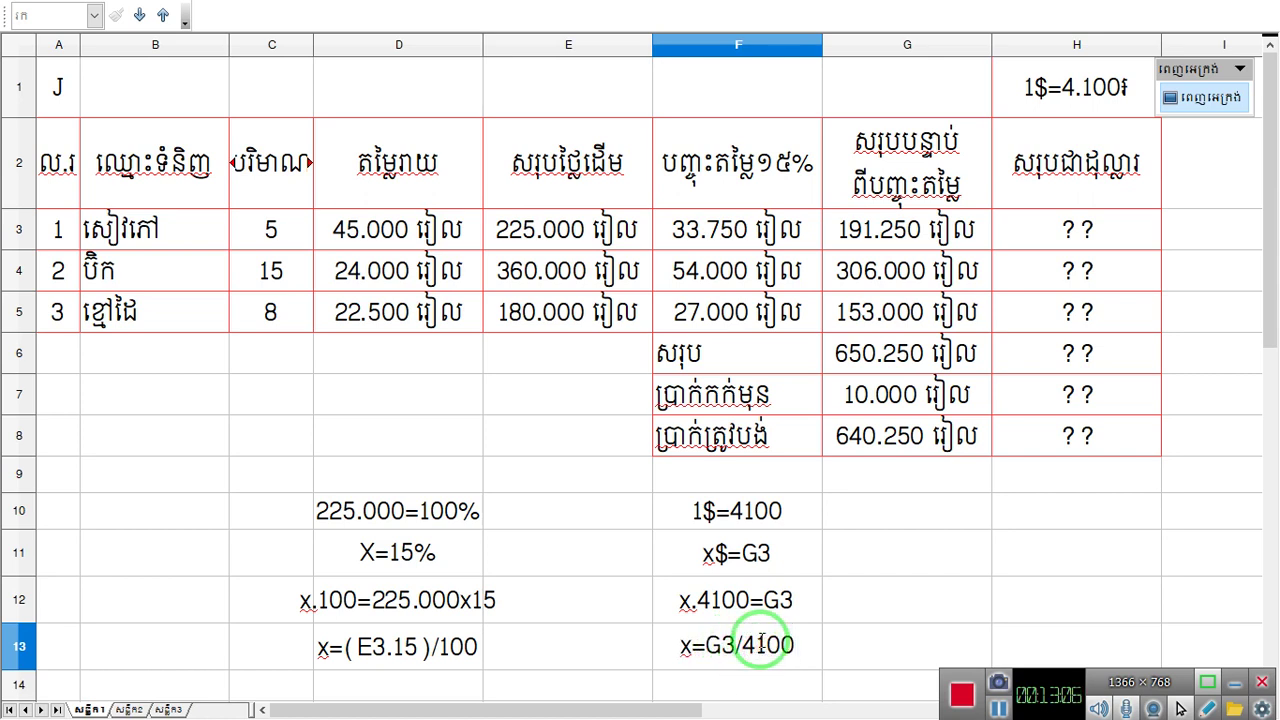
{"action": "key", "text": "Return"}
{"action": "left_click", "coordinate": [782, 648]}
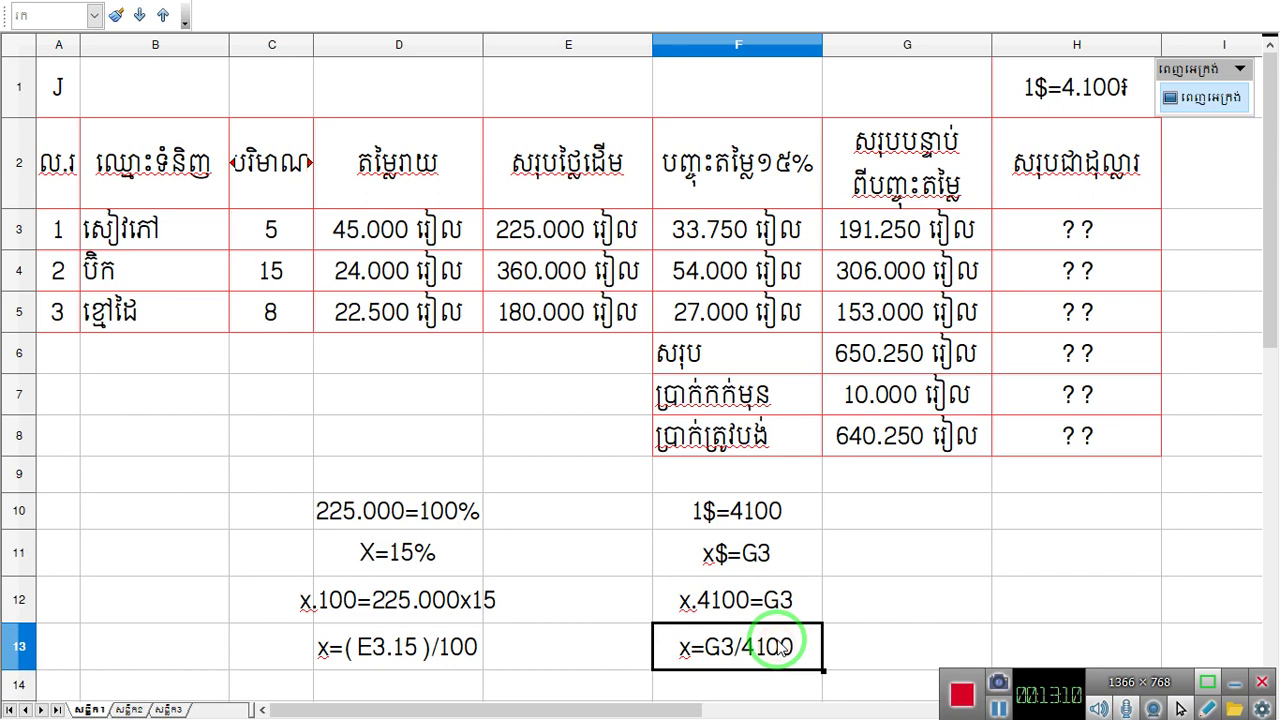
- Convert the first item's after-discount total to dollars in cell H3 with the formula =G3/4100
{"action": "left_click", "coordinate": [1075, 230]}
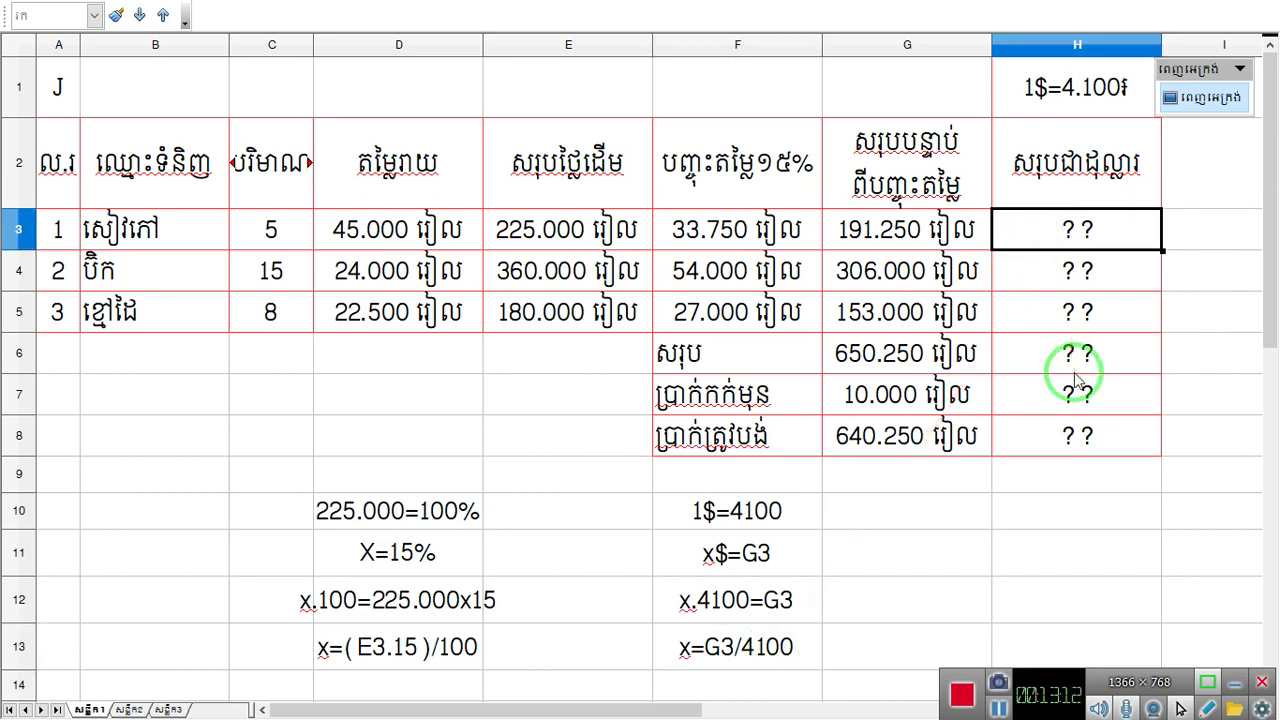
{"action": "type", "text": "="}
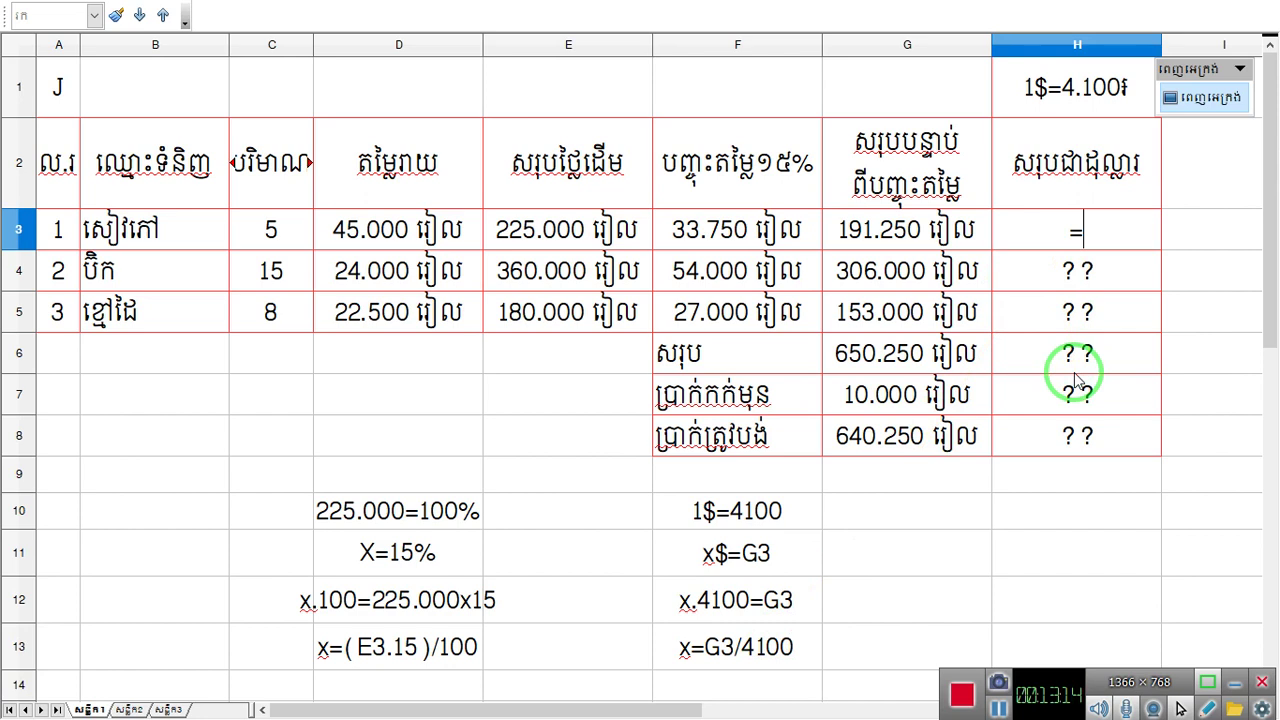
{"action": "left_click", "coordinate": [980, 231]}
{"action": "type", "text": "/"}
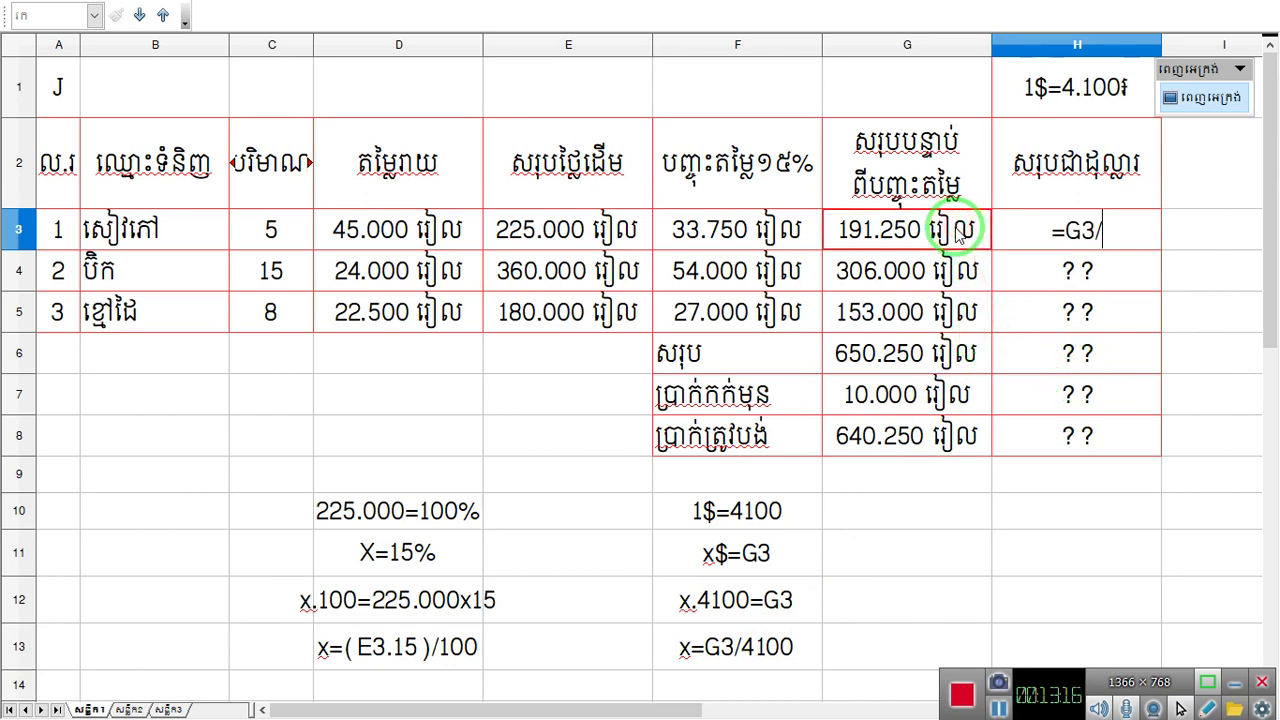
{"action": "type", "text": "4100"}
{"action": "key", "text": "Return"}
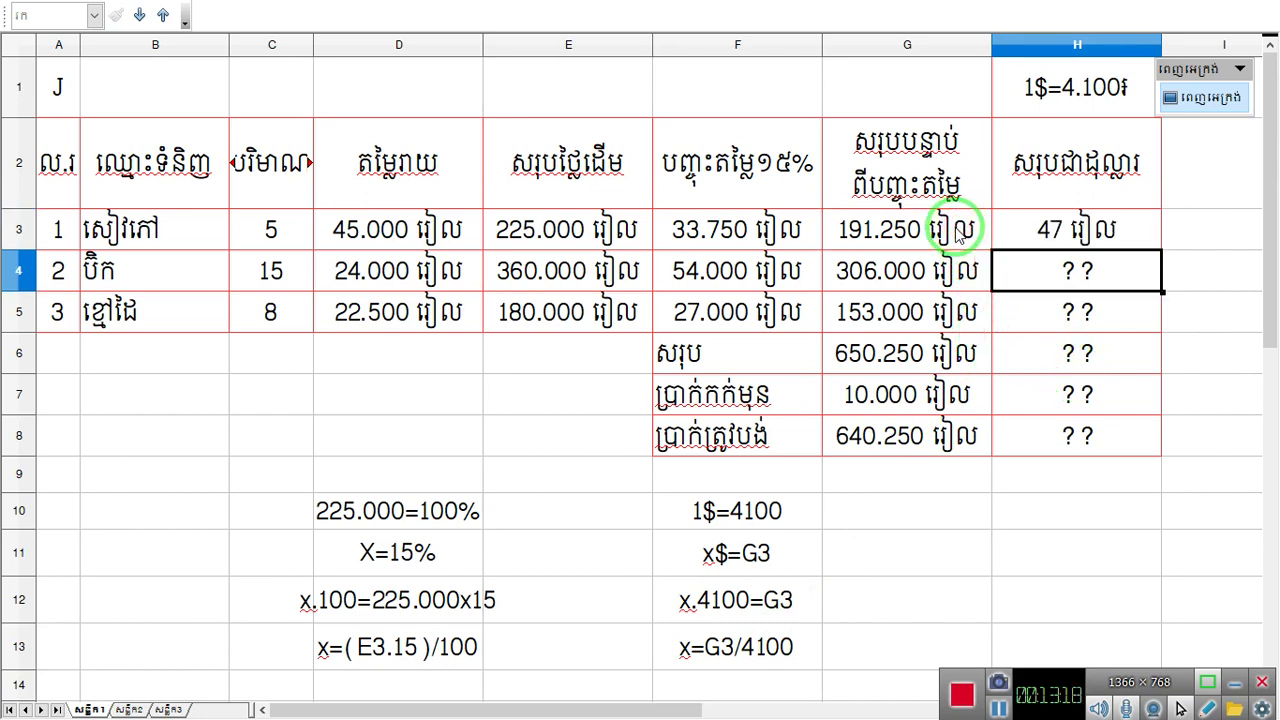
- Format the dollar cells H3:H8 as numbers with two decimal places, a thousands separator and the suffix ដុល្លារ
{"action": "left_click", "coordinate": [1105, 229]}
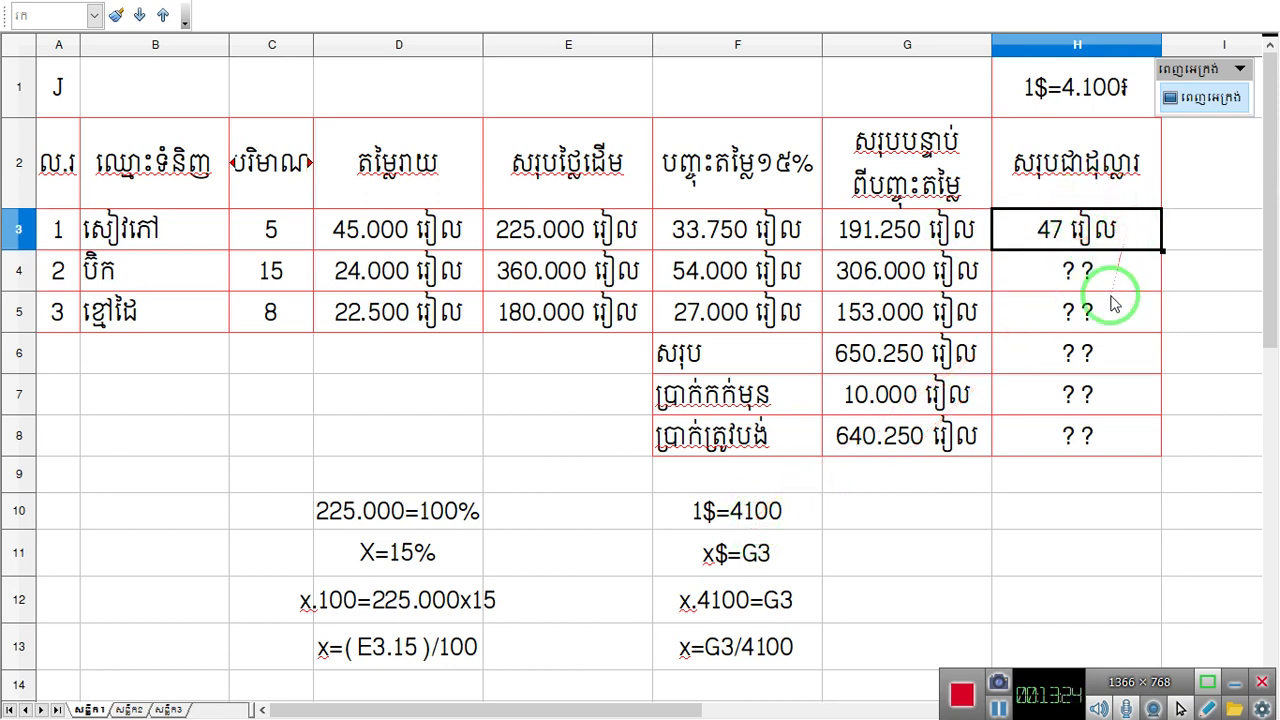
{"action": "left_click_drag", "start_coordinate": [1100, 235], "coordinate": [1088, 440]}
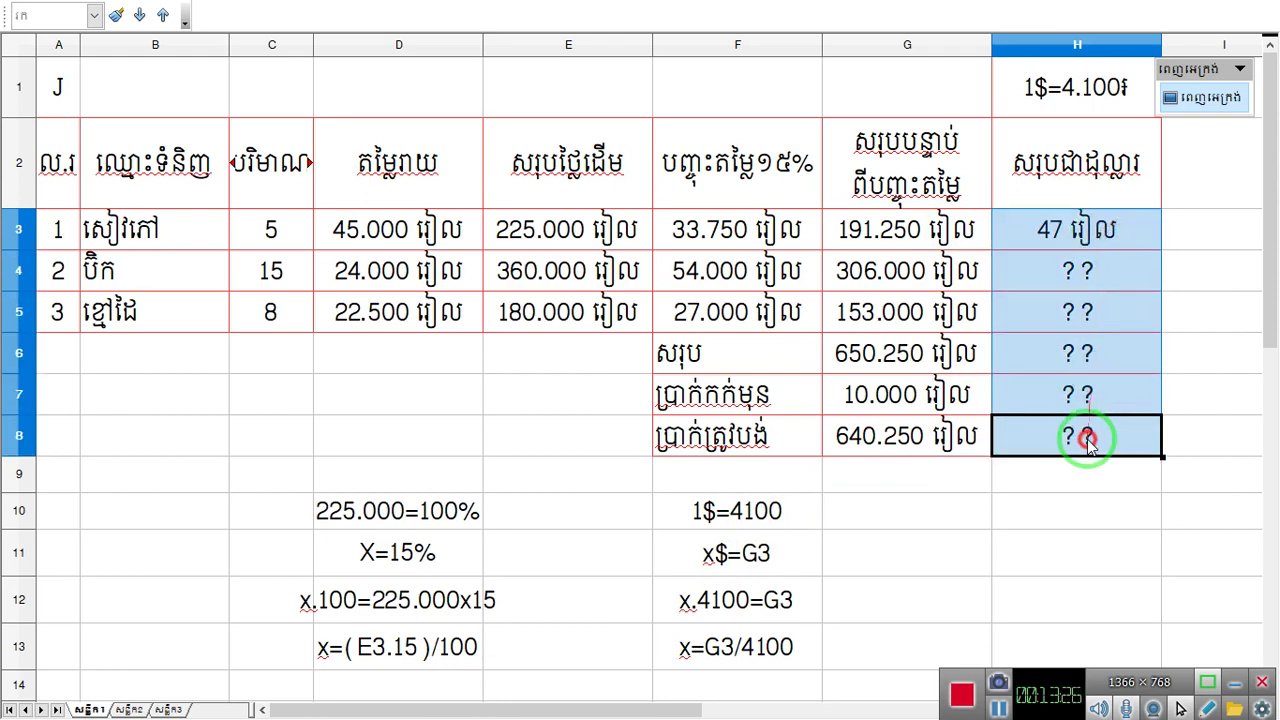
{"action": "right_click", "coordinate": [1068, 440]}
{"action": "left_click", "coordinate": [1133, 478]}
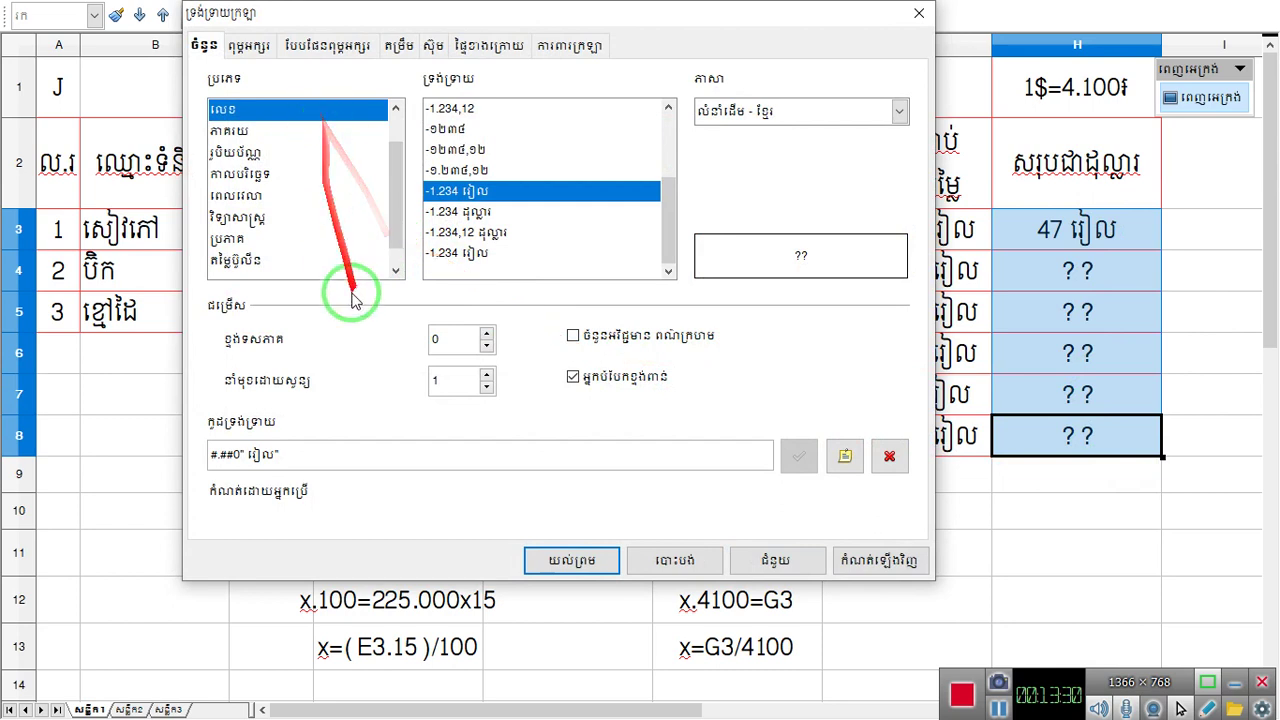
{"action": "left_click", "coordinate": [488, 333]}
{"action": "left_click", "coordinate": [488, 333]}
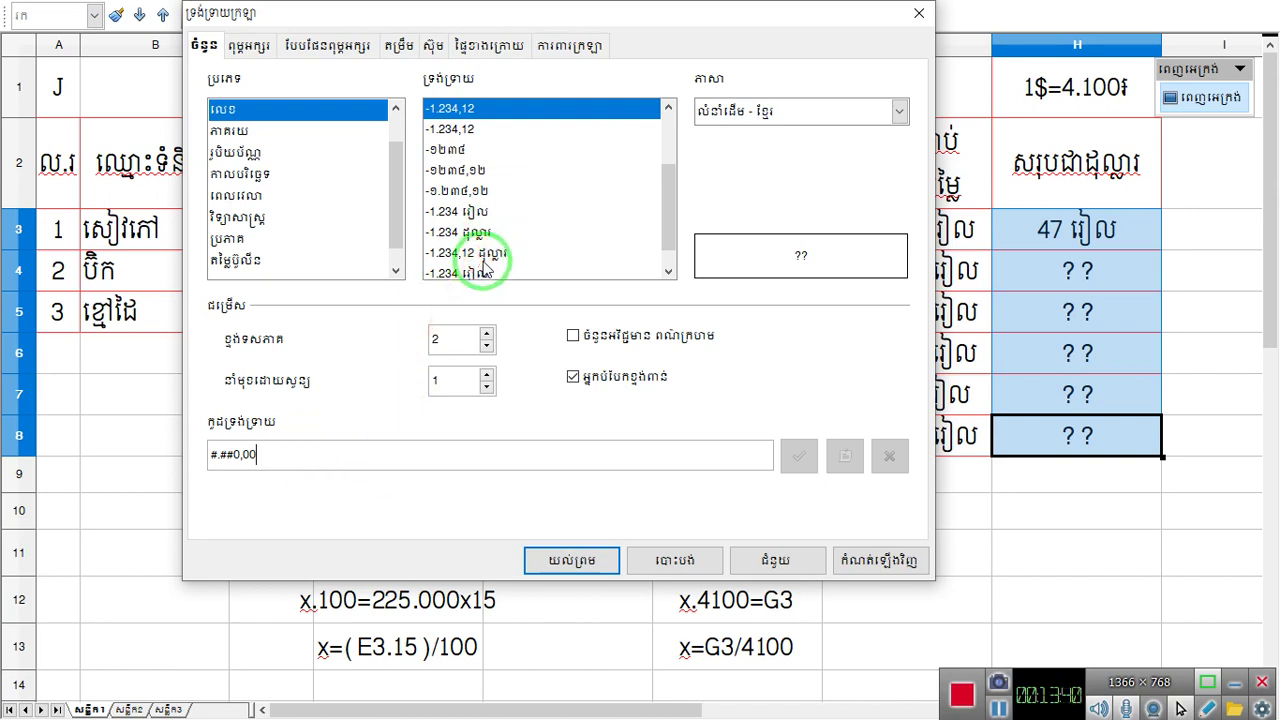
{"action": "type", "text": "ដុល្លារ"}
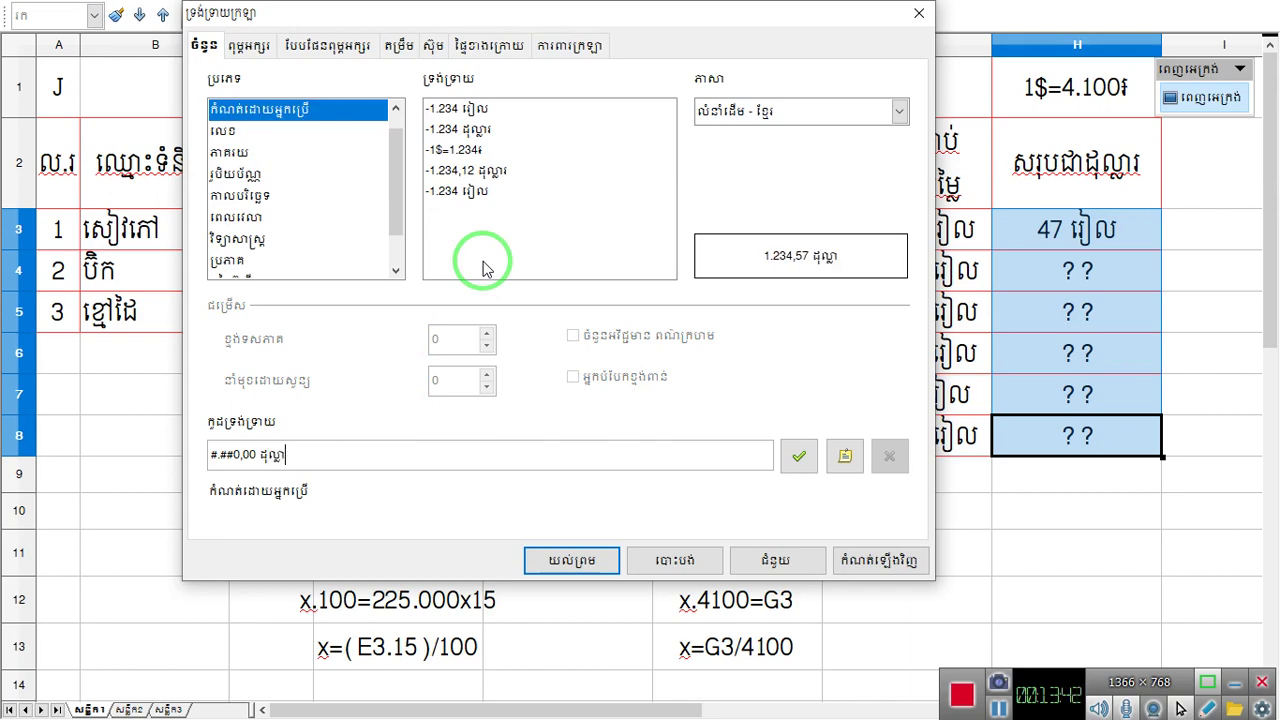
{"action": "left_click", "coordinate": [572, 562]}
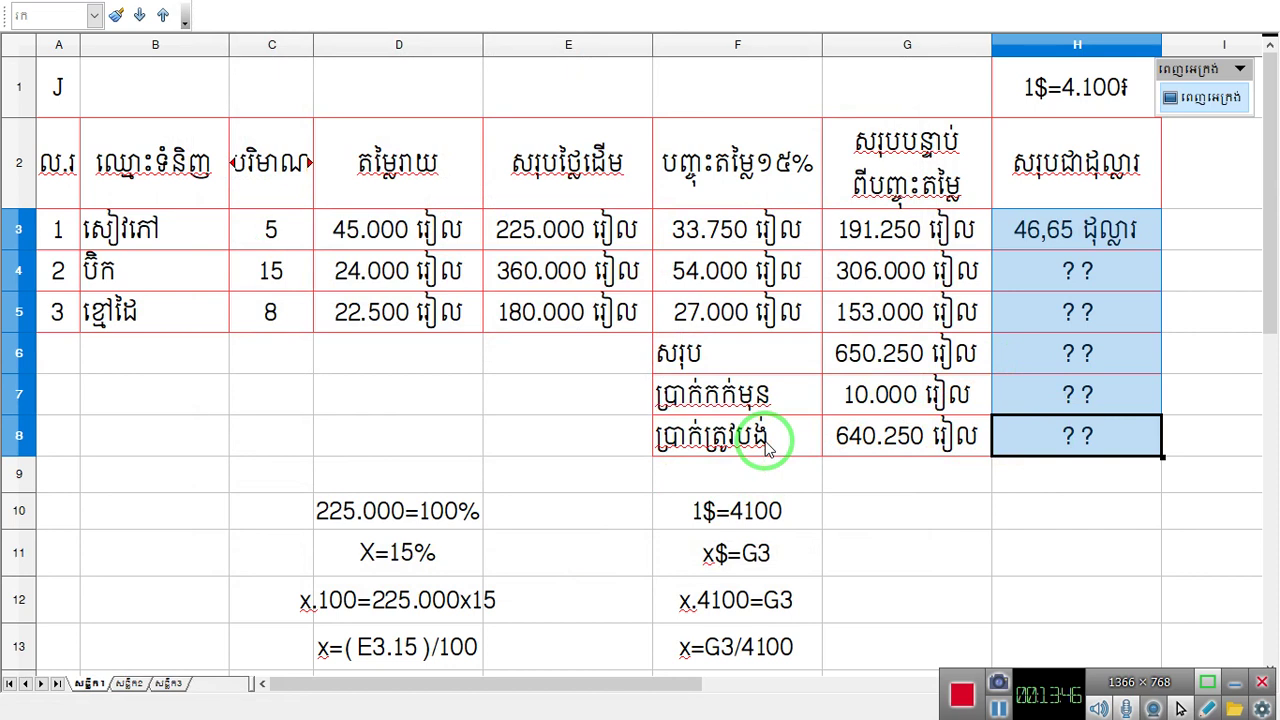
- Fill the dollar conversion formula from cell H3 down through H8
{"action": "left_click", "coordinate": [1070, 268]}
{"action": "left_click", "coordinate": [1135, 236]}
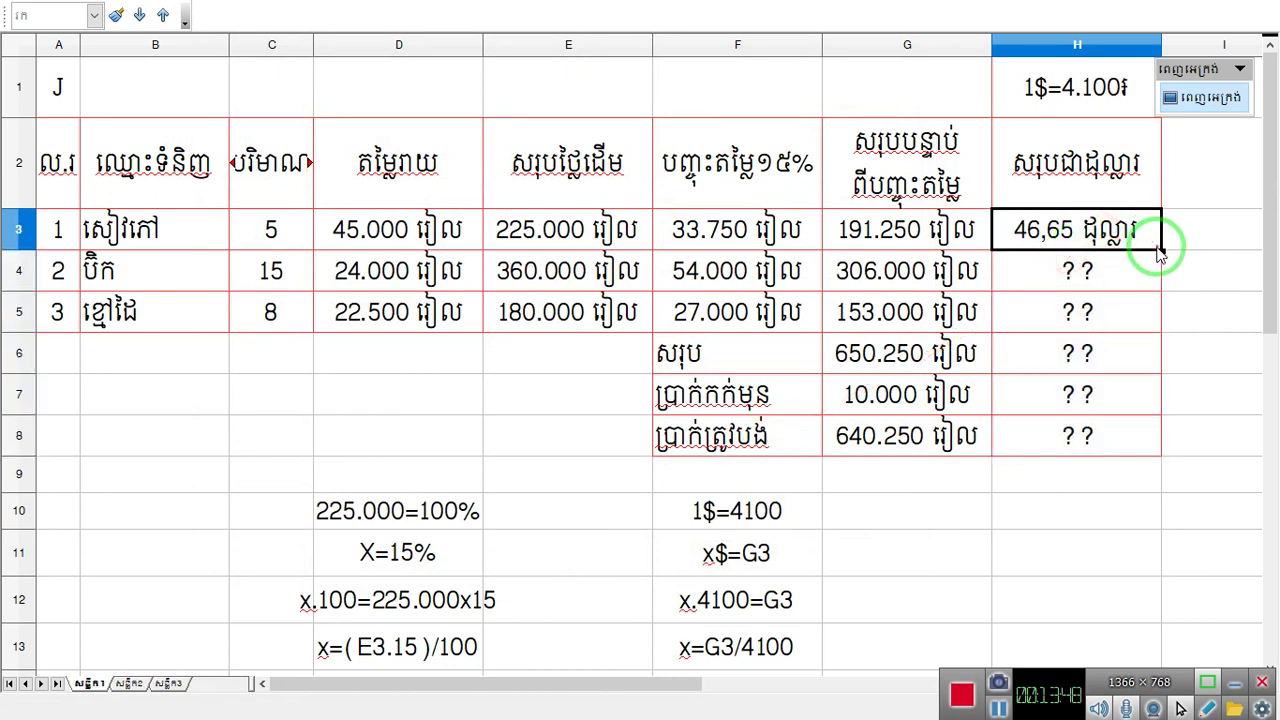
{"action": "left_click_drag", "start_coordinate": [1162, 250], "coordinate": [1180, 445]}
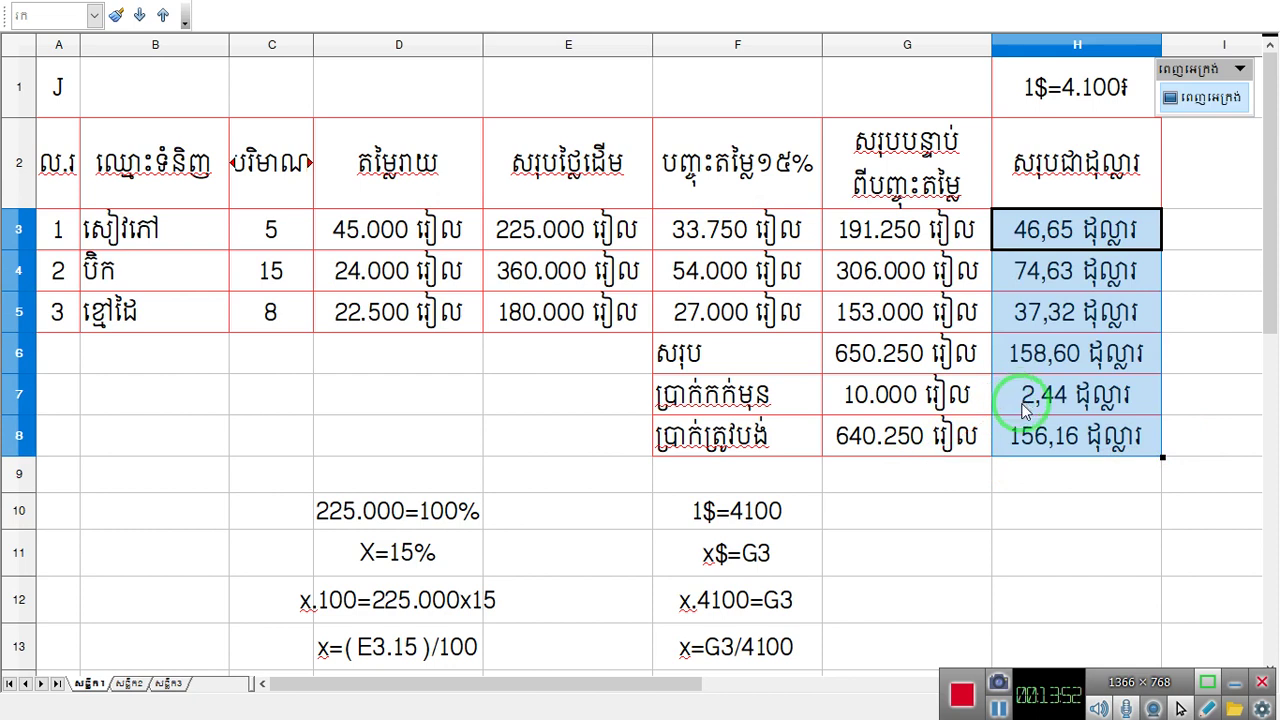
{"action": "left_click", "coordinate": [1050, 240]}
- Set the exchange rate in cell H1 to 4080
{"action": "left_click", "coordinate": [1052, 112]}
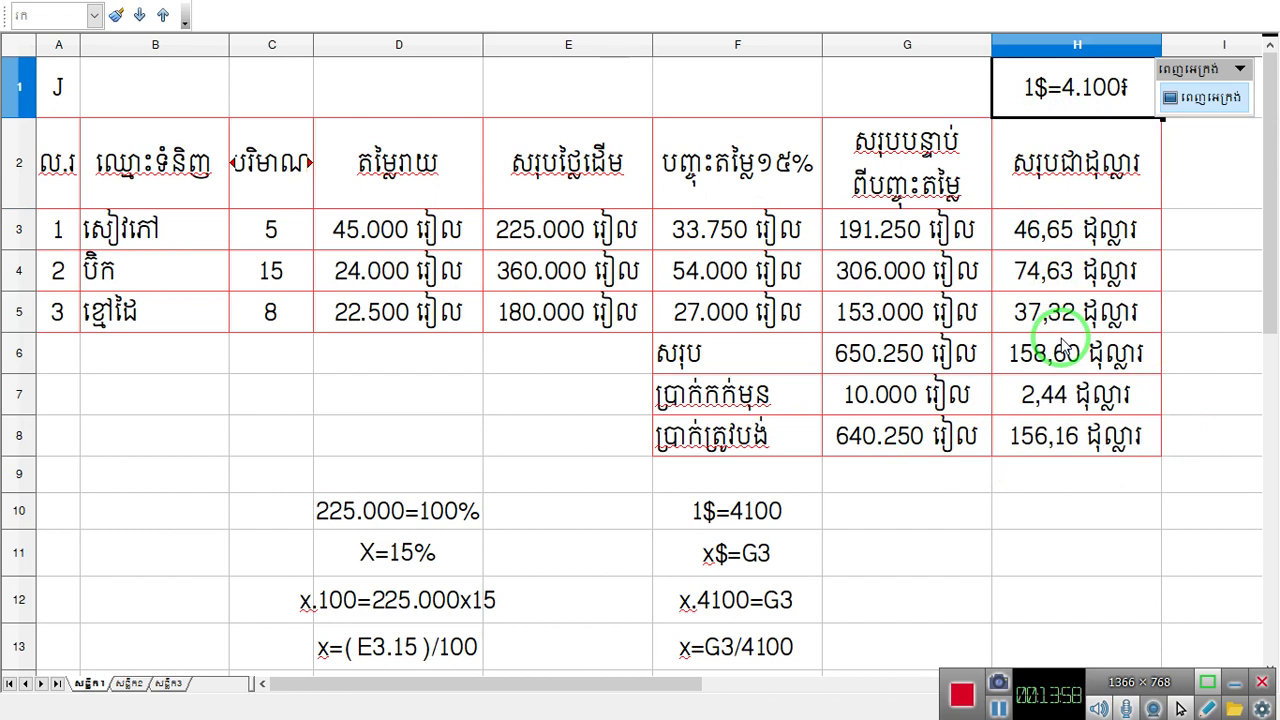
{"action": "type", "text": "៤"}
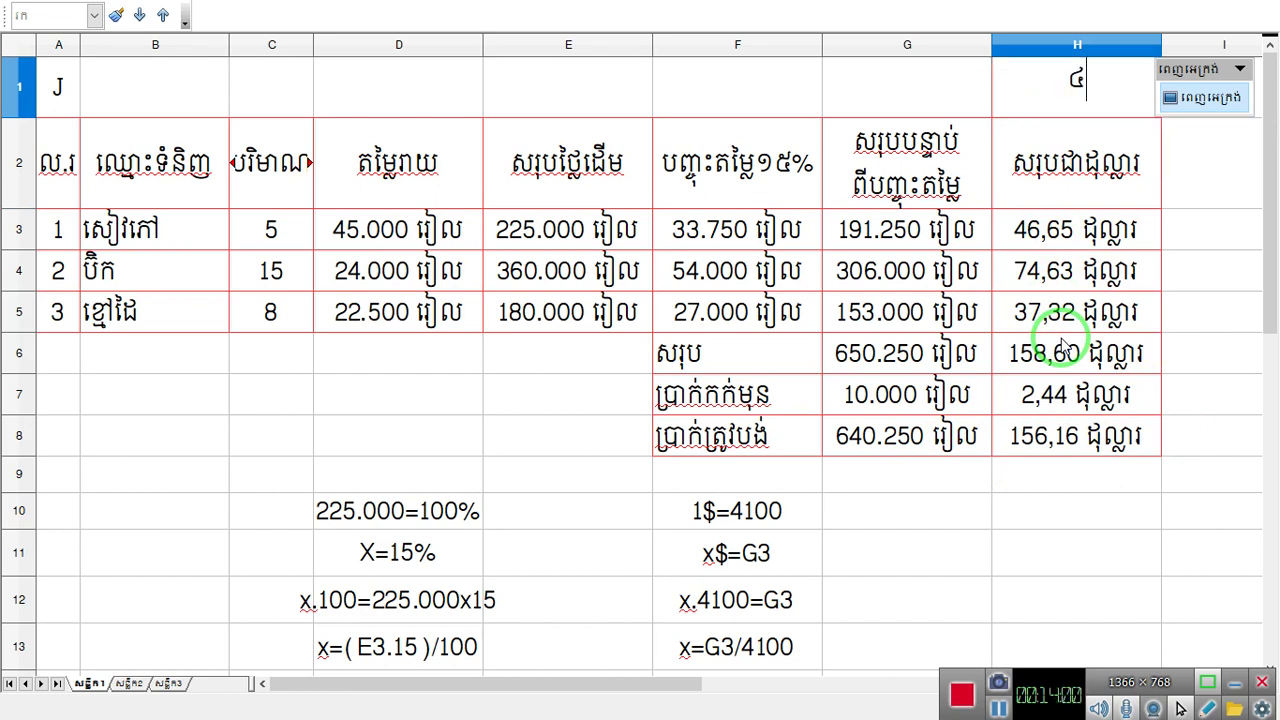
{"action": "type", "text": "០៤០"}
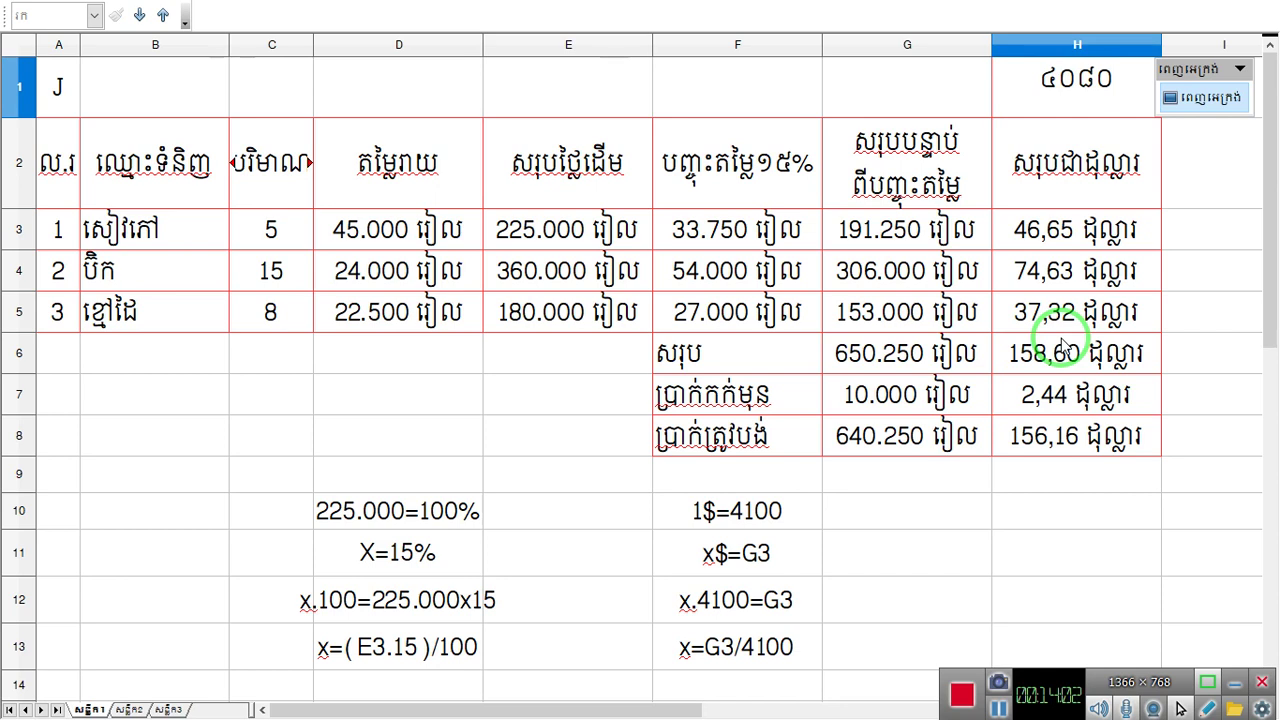
{"action": "key", "text": "BackSpace"}
{"action": "key", "text": "BackSpace"}
{"action": "key", "text": "BackSpace"}
{"action": "key", "text": "BackSpace"}
{"action": "type", "text": "4.080"}
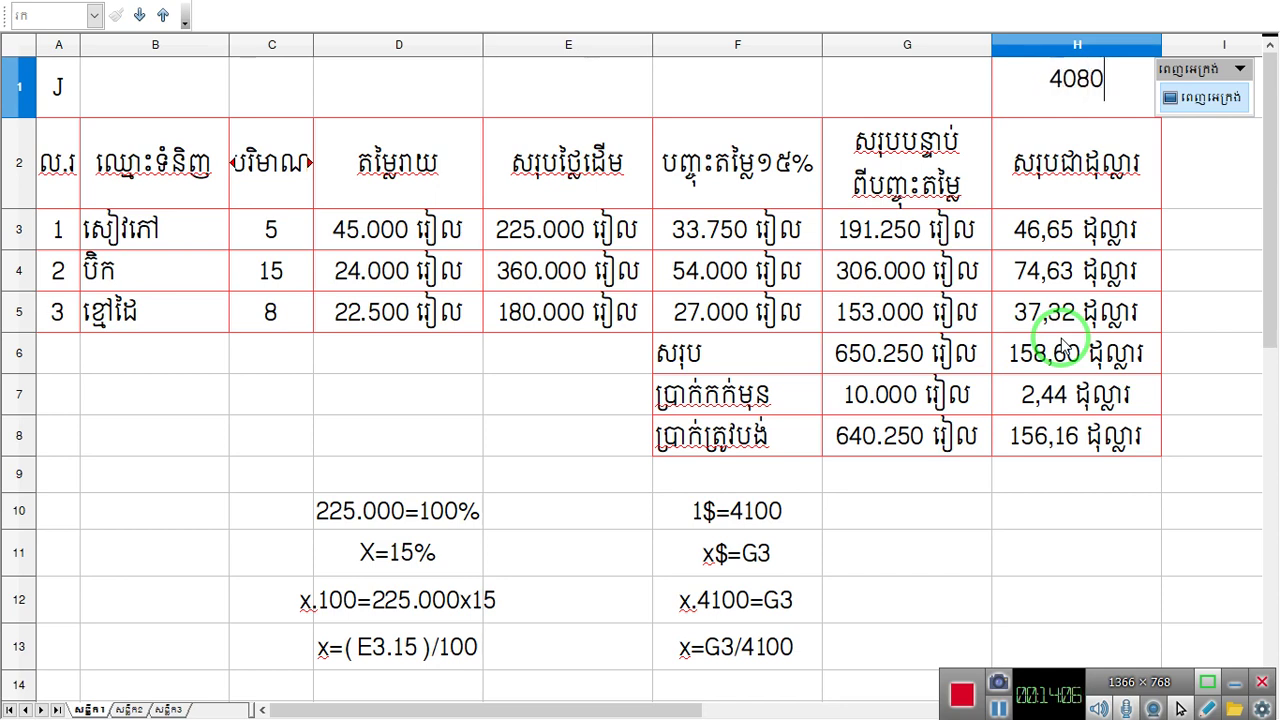
{"action": "key", "text": "Return"}
{"action": "left_click_drag", "start_coordinate": [1063, 248], "coordinate": [1060, 425]}
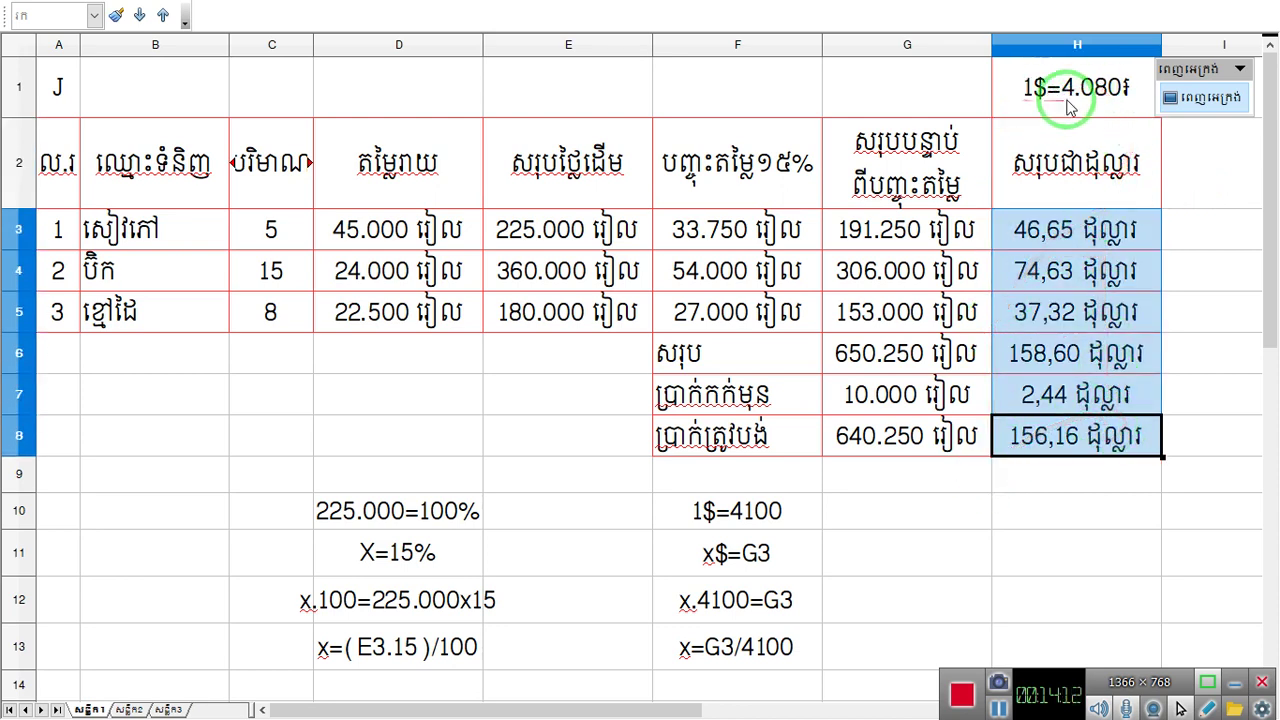
{"action": "left_click_drag", "start_coordinate": [1036, 88], "coordinate": [1090, 90]}
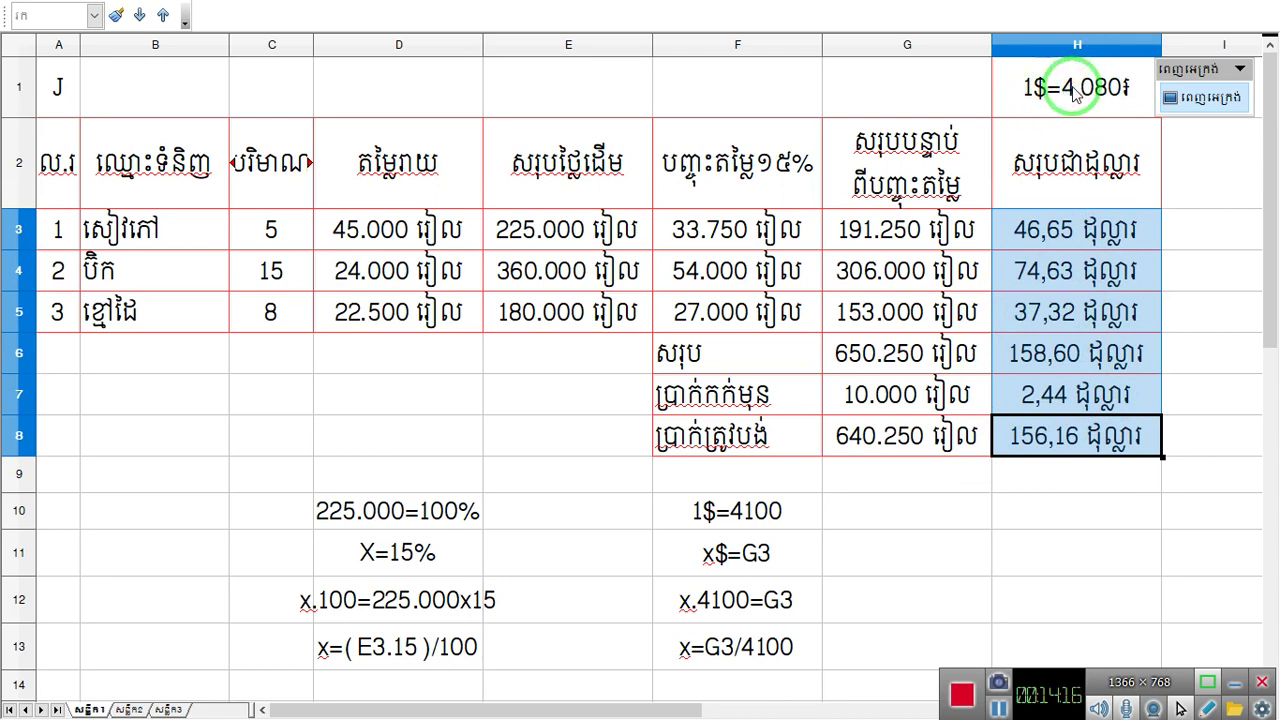
{"action": "mouse_move", "coordinate": [1064, 88]}
{"action": "left_mouse_down"}
{"action": "mouse_move", "coordinate": [1046, 90]}
{"action": "mouse_move", "coordinate": [1095, 168]}
{"action": "left_mouse_up"}
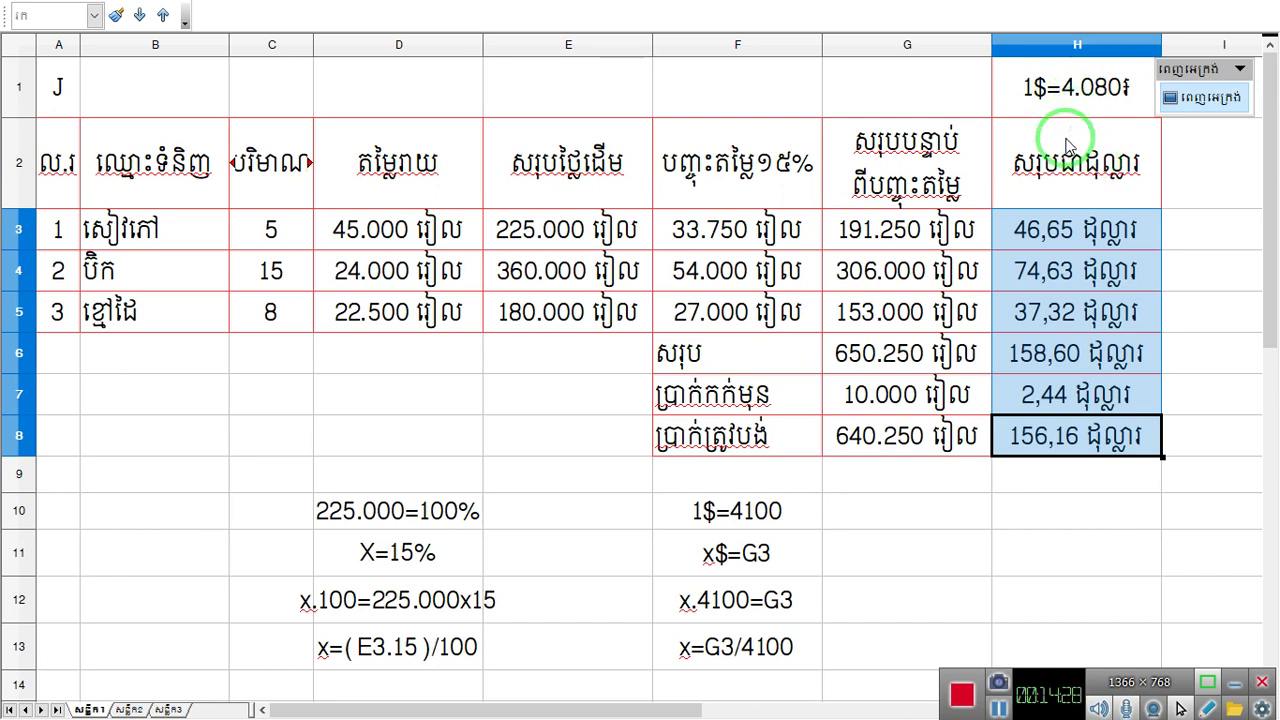
{"action": "left_click", "coordinate": [1066, 88]}
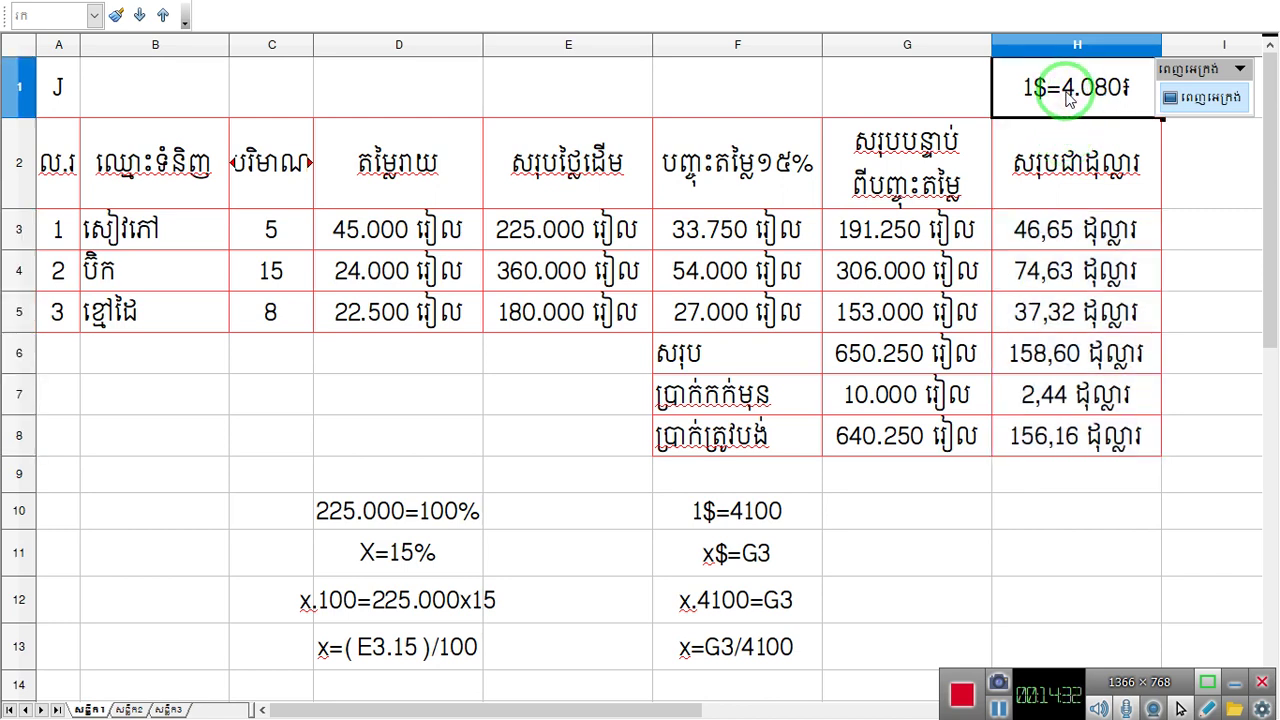
- Begin a user-defined number format for cell H11 with the code "1$="#.##0
{"action": "left_click", "coordinate": [1060, 515]}
{"action": "left_click", "coordinate": [1066, 550]}
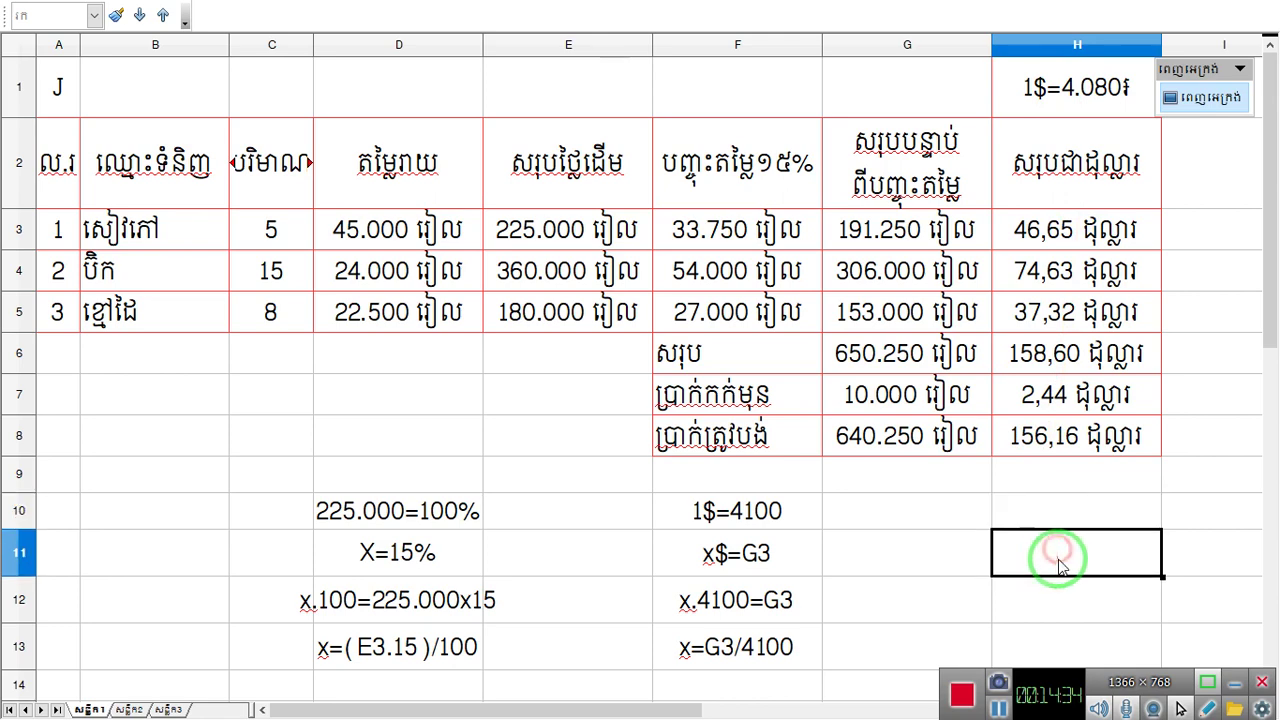
{"action": "right_click", "coordinate": [1068, 552]}
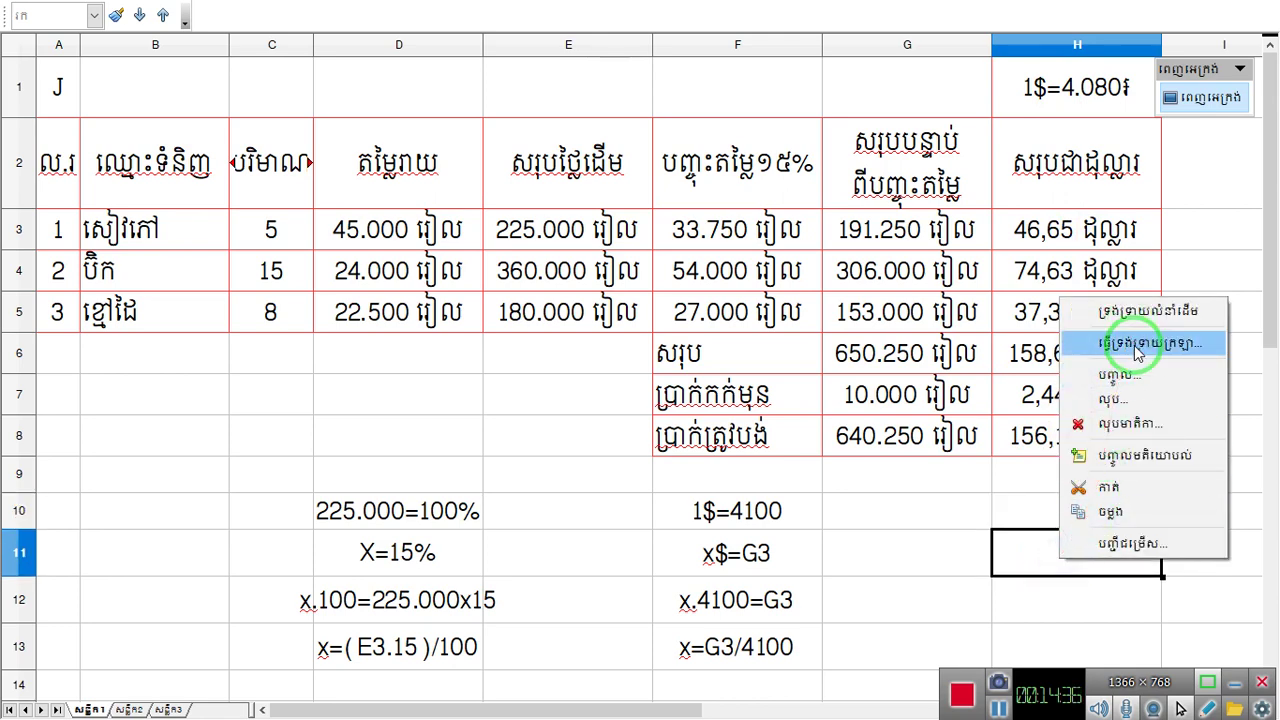
{"action": "left_click", "coordinate": [1136, 345]}
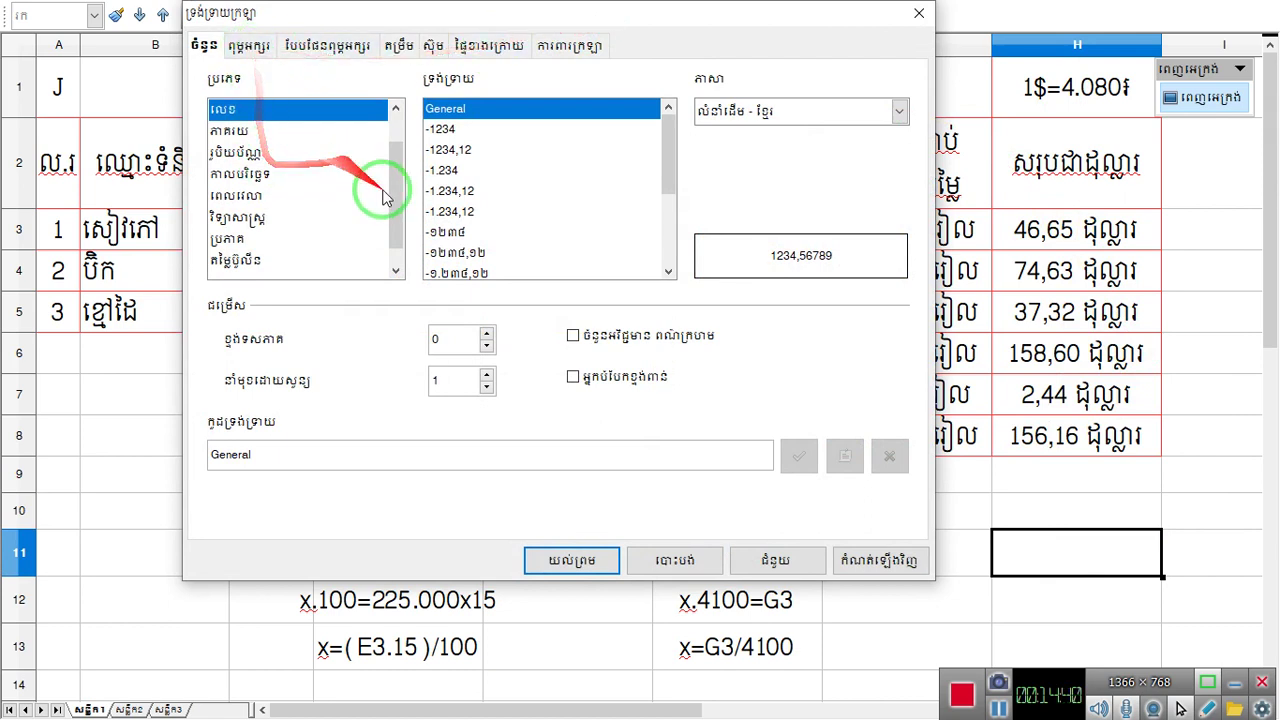
{"action": "left_click_drag", "start_coordinate": [383, 197], "coordinate": [386, 123]}
{"action": "left_click", "coordinate": [306, 131]}
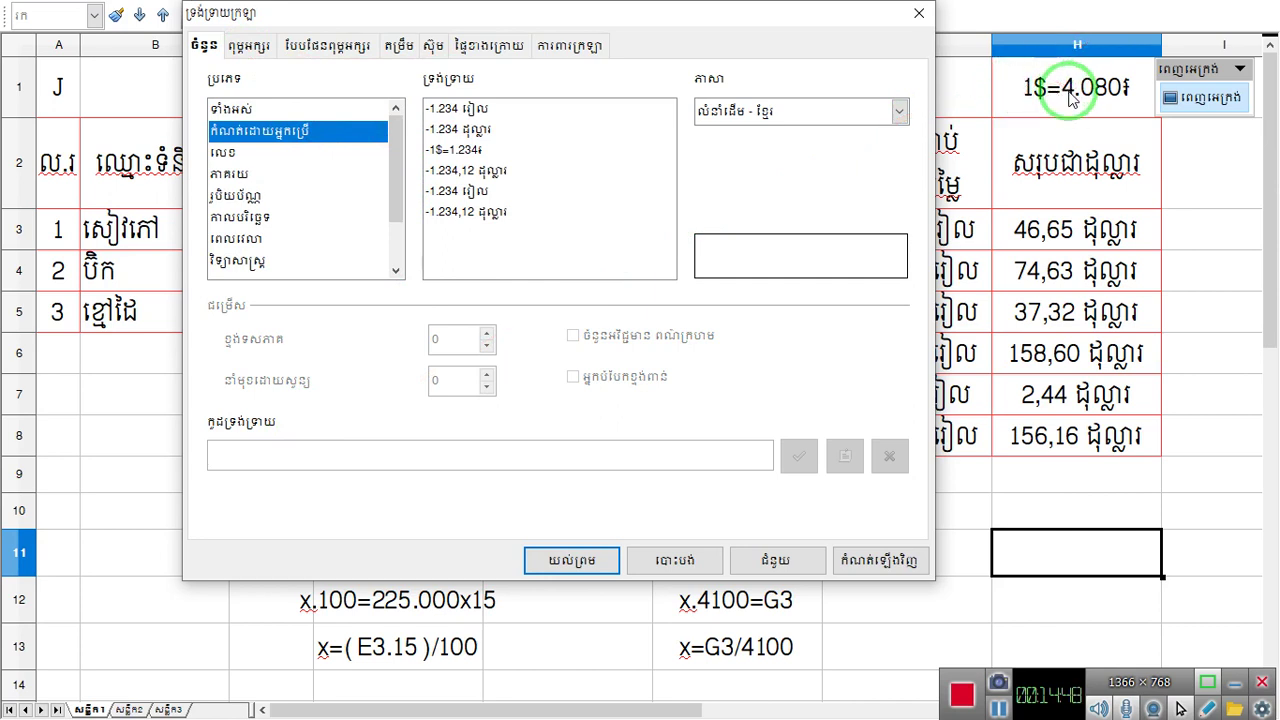
{"action": "type", "text": "\""}
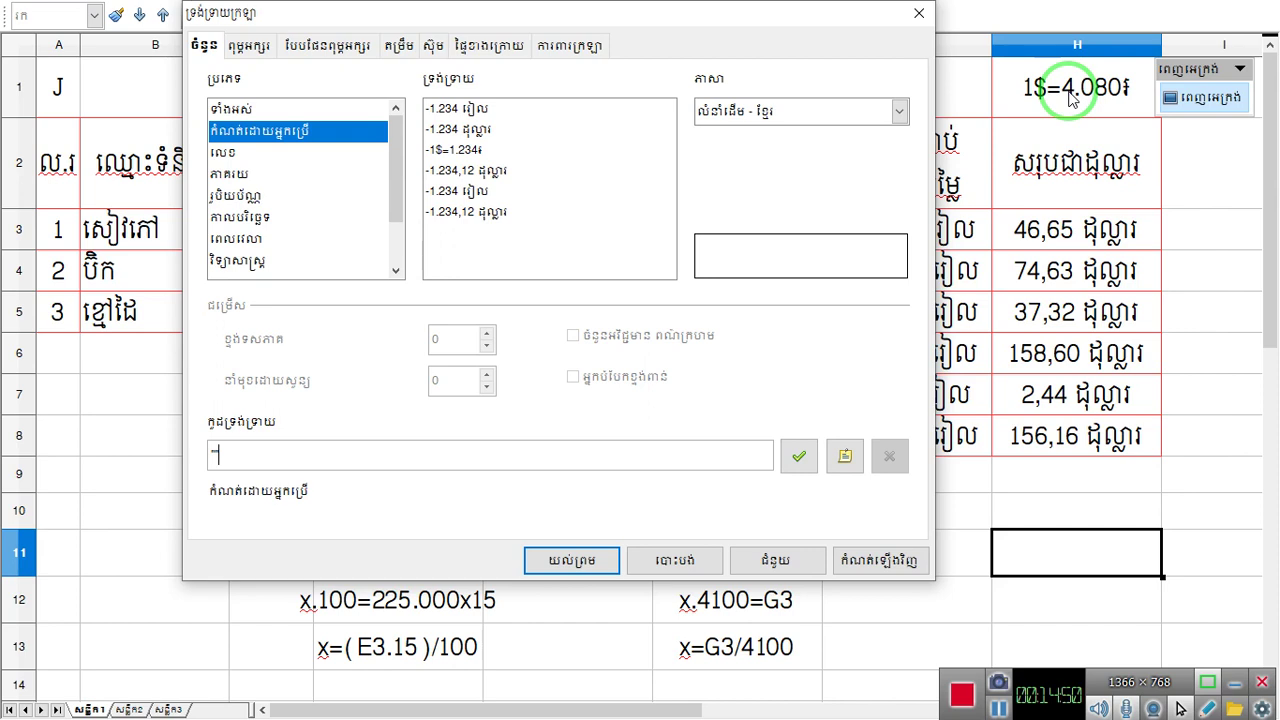
{"action": "type", "text": "1$="}
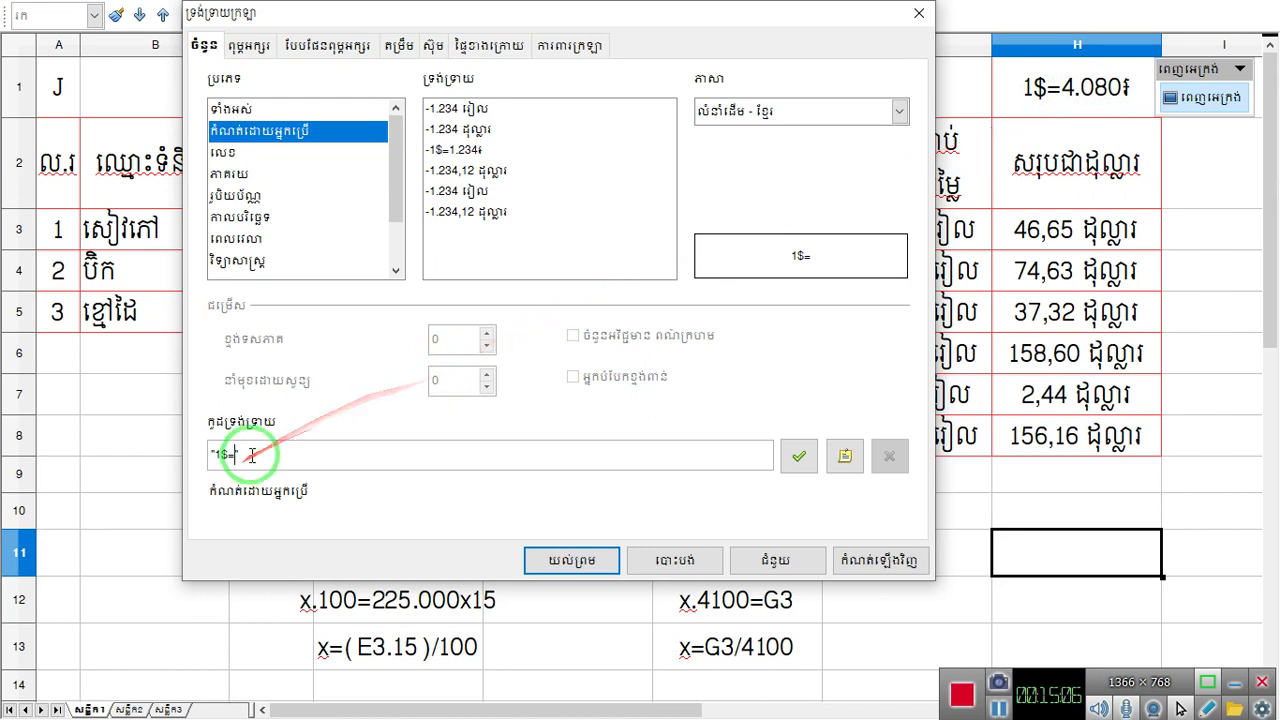
{"action": "type", "text": "\"#"}
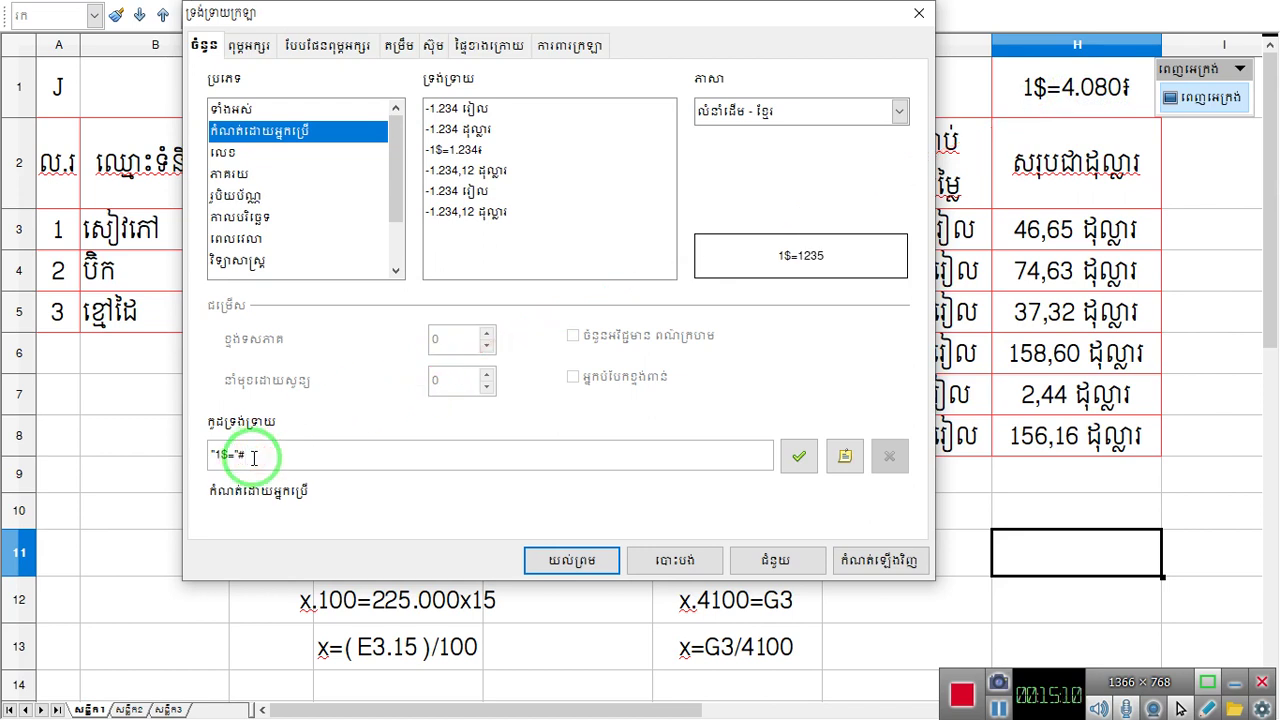
{"action": "type", "text": ","}
{"action": "type", "text": "###"}
{"action": "type", "text": "0"}
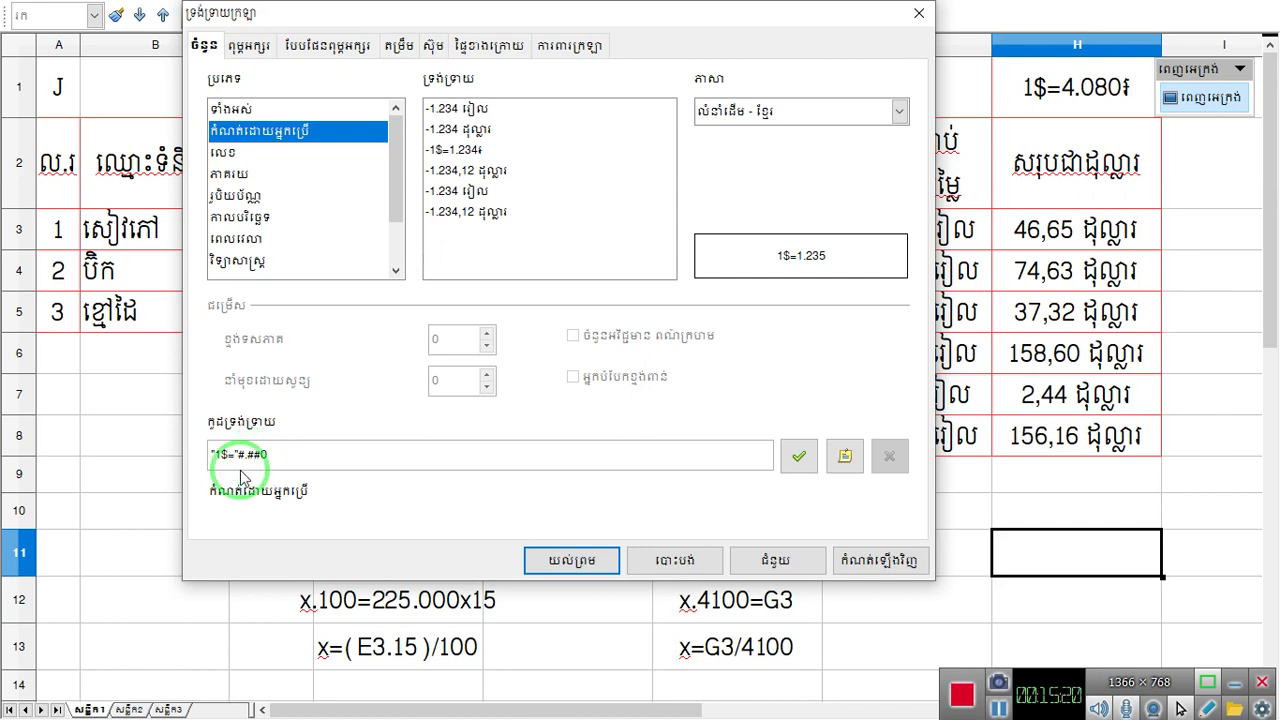
- Append a quoted space and riel sign ៛ to cell H11's format code and apply the format
{"action": "left_click_drag", "start_coordinate": [237, 456], "coordinate": [292, 459]}
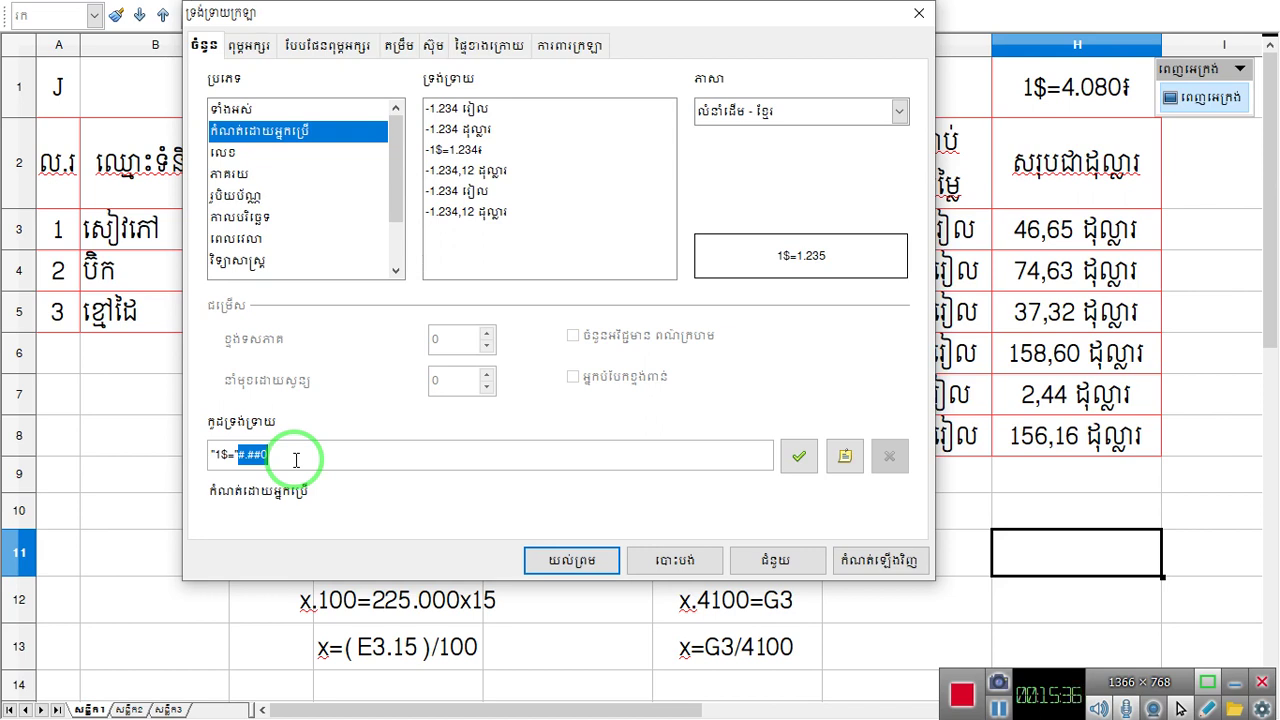
{"action": "left_click", "coordinate": [297, 454]}
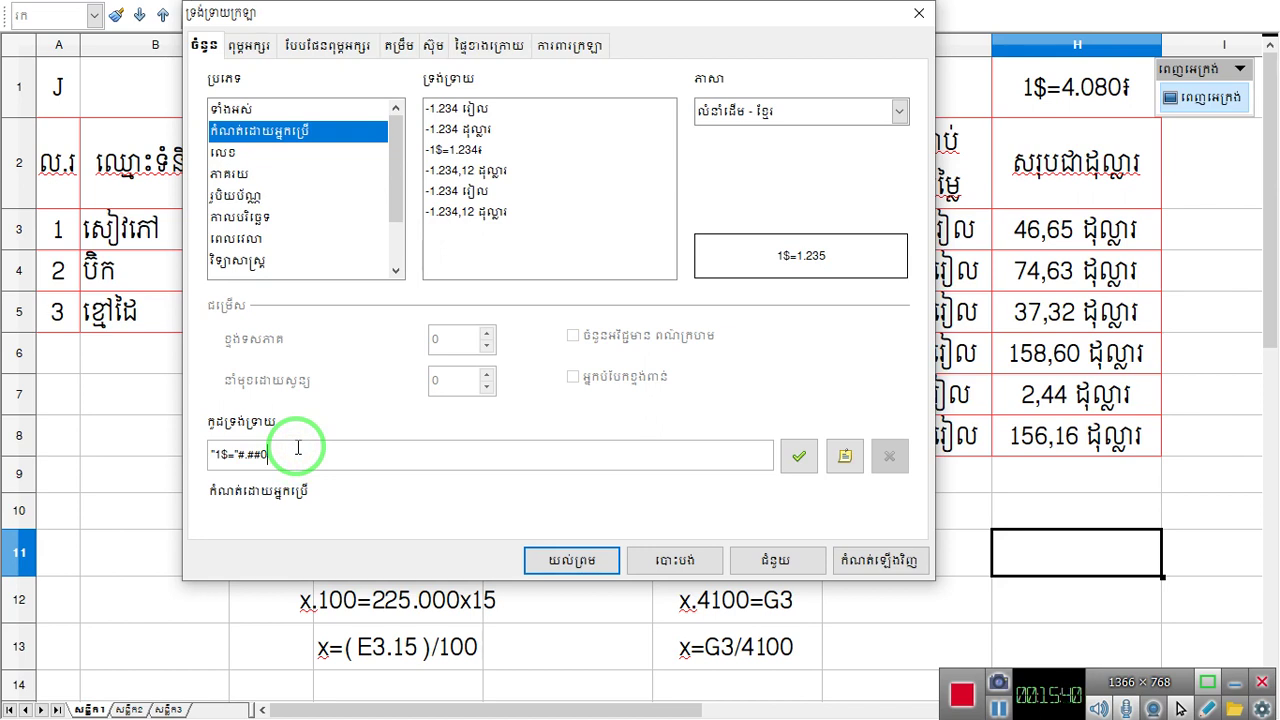
{"action": "mouse_move", "coordinate": [340, 440]}
{"action": "left_mouse_down"}
{"action": "mouse_move", "coordinate": [914, 266]}
{"action": "mouse_move", "coordinate": [1166, 103]}
{"action": "mouse_move", "coordinate": [417, 477]}
{"action": "left_mouse_up"}
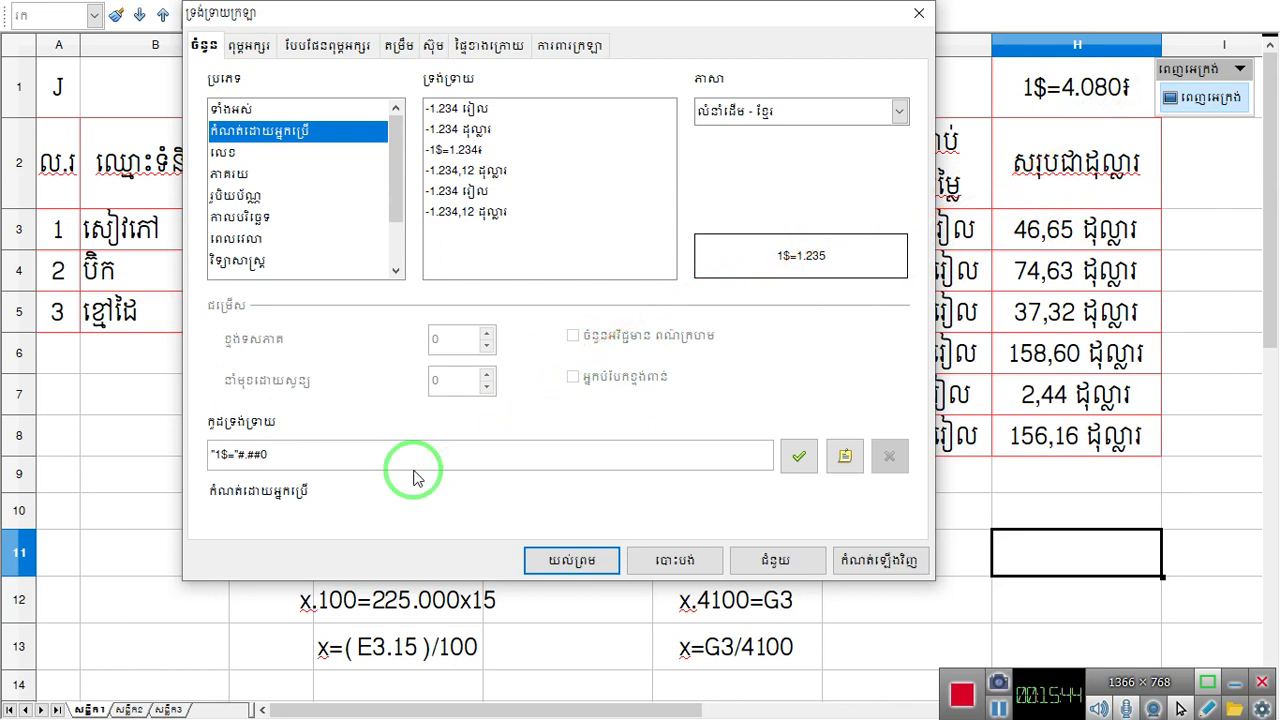
{"action": "type", "text": "៛"}
{"action": "key", "text": "BackSpace"}
{"action": "type", "text": "រៀ"}
{"action": "key", "text": "BackSpace"}
{"action": "key", "text": "BackSpace"}
{"action": "type", "text": "$"}
{"action": "key", "text": "BackSpace"}
{"action": "type", "text": "៛"}
{"action": "left_click", "coordinate": [264, 452]}
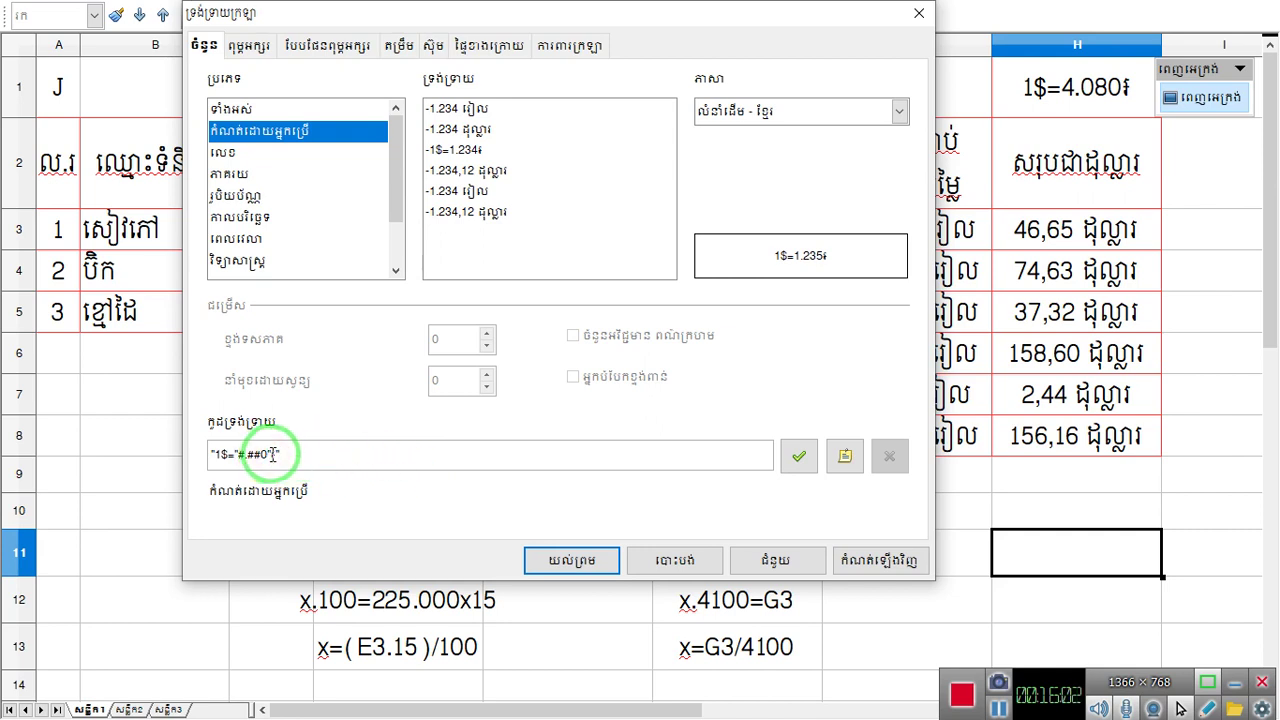
{"action": "left_click", "coordinate": [268, 452]}
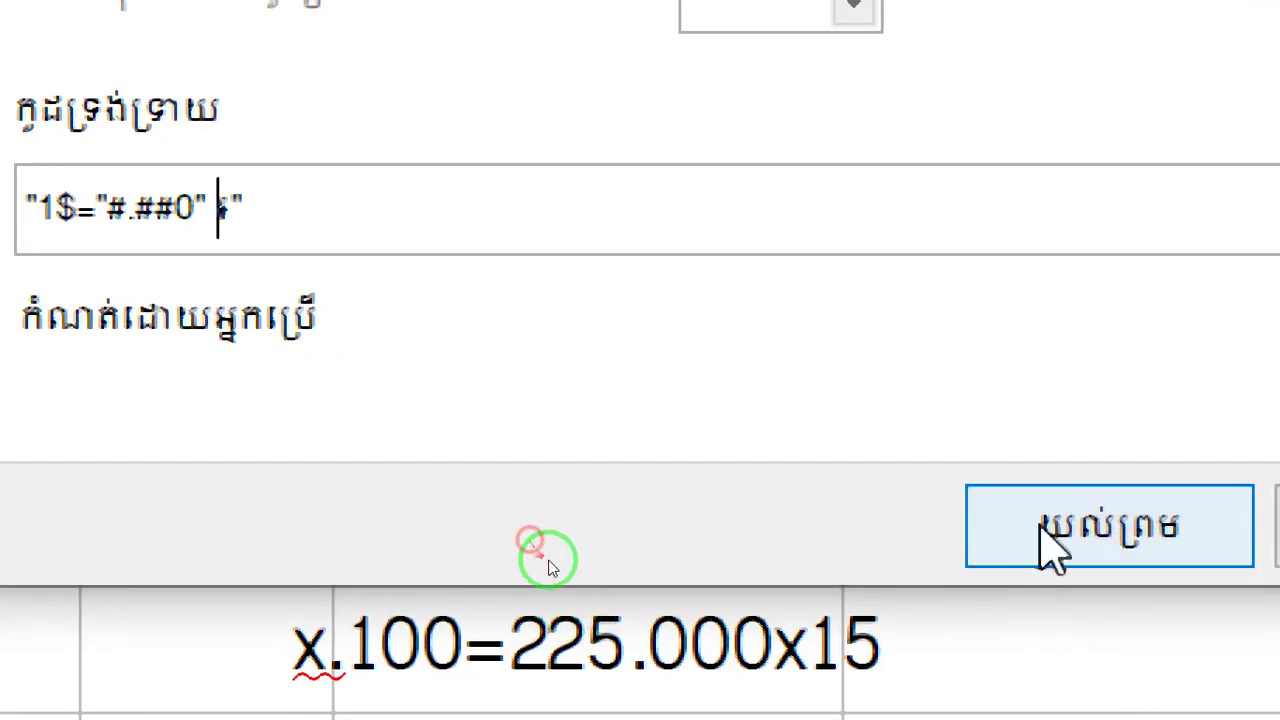
{"action": "left_click", "coordinate": [1245, 622]}
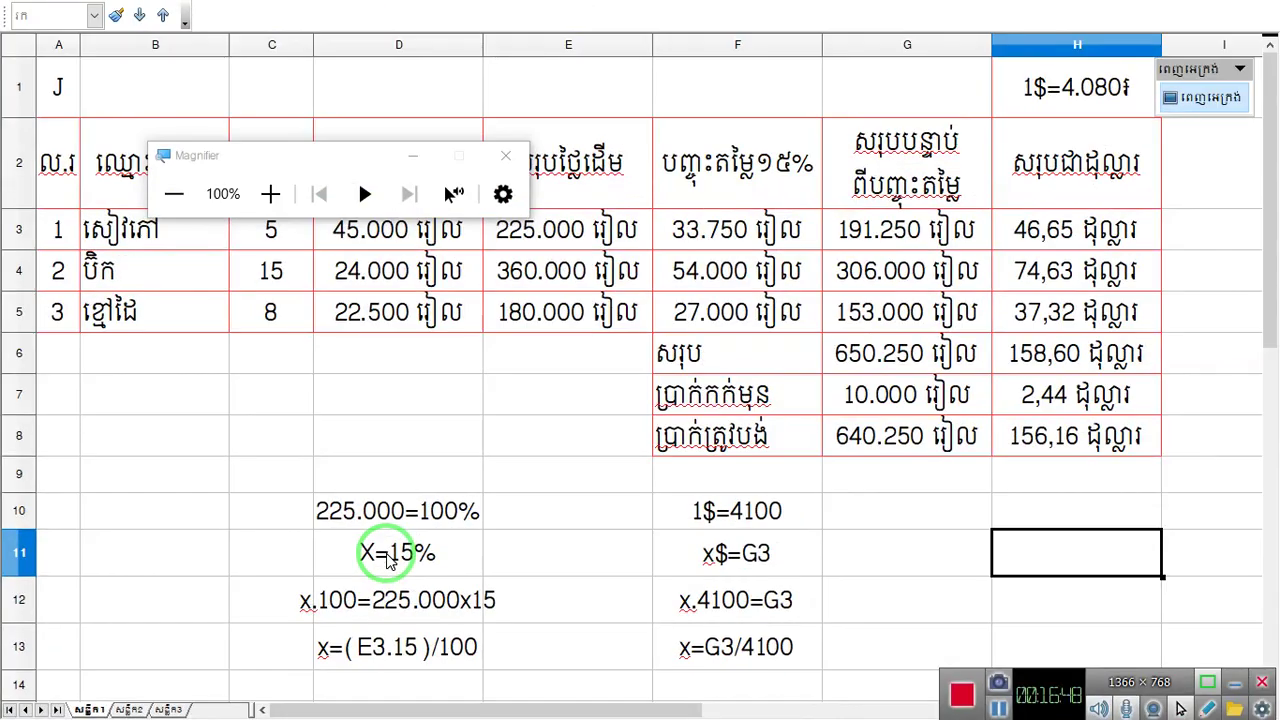
{"action": "left_click", "coordinate": [510, 153]}
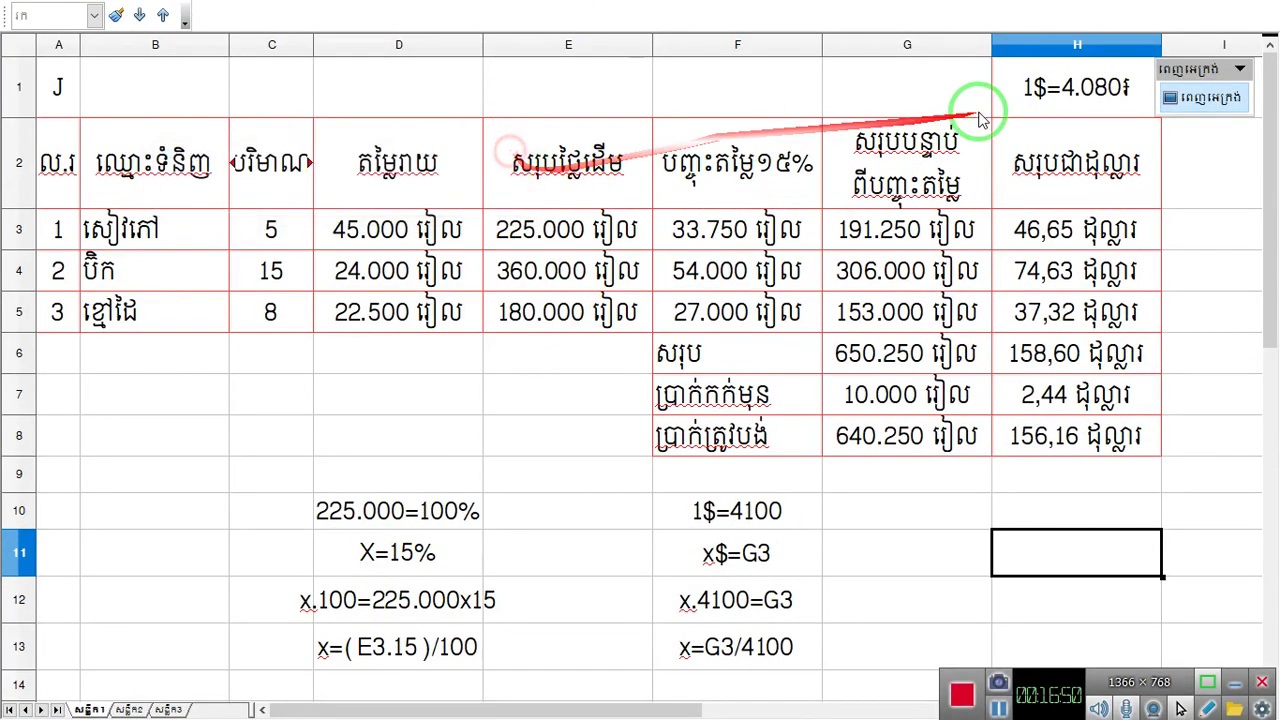
- Replace the fixed 4100 in cell H3's formula with an absolute reference to the exchange rate cell H1
{"action": "left_click", "coordinate": [1036, 87]}
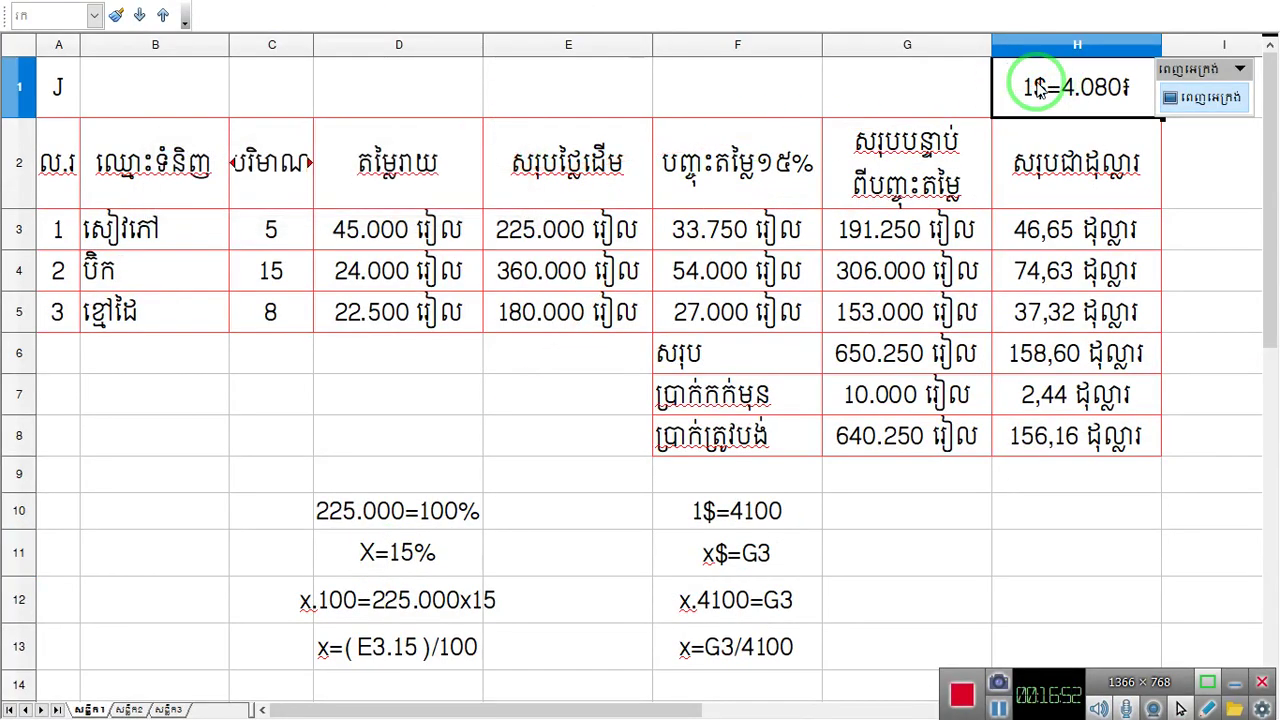
{"action": "double_click", "coordinate": [1077, 229]}
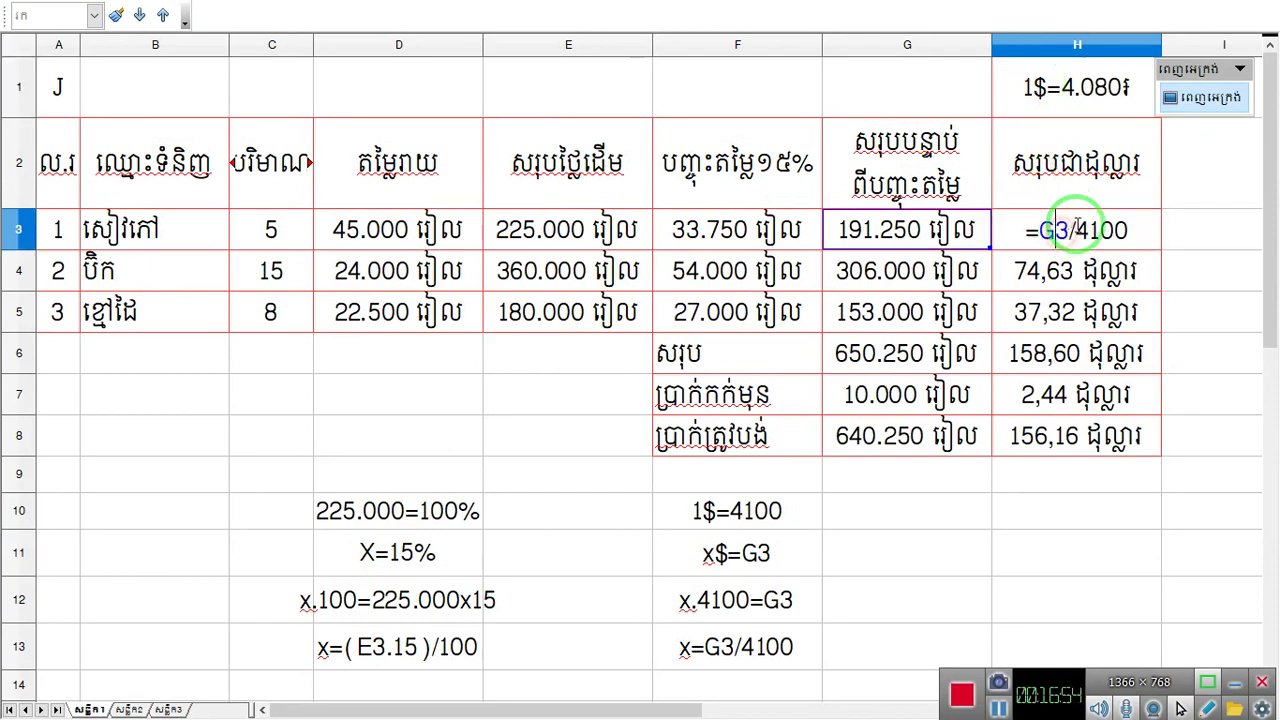
{"action": "left_click_drag", "start_coordinate": [1080, 229], "coordinate": [1157, 237]}
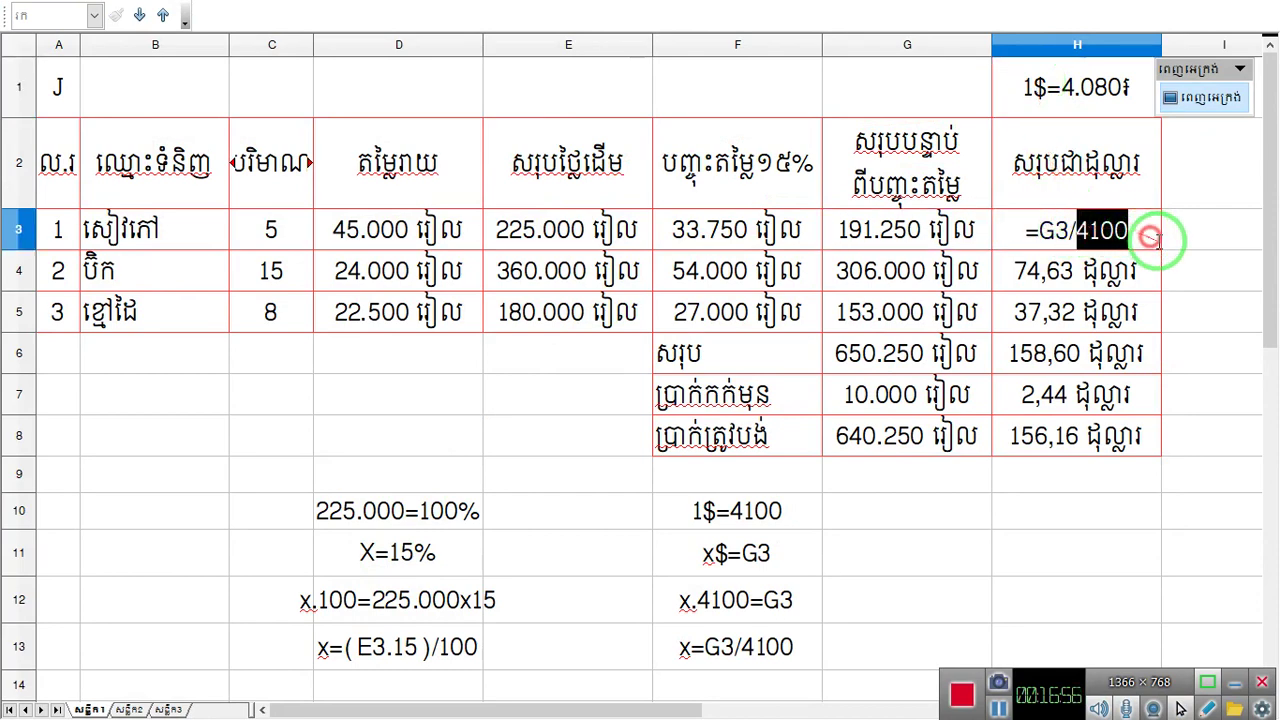
{"action": "left_click", "coordinate": [1072, 87]}
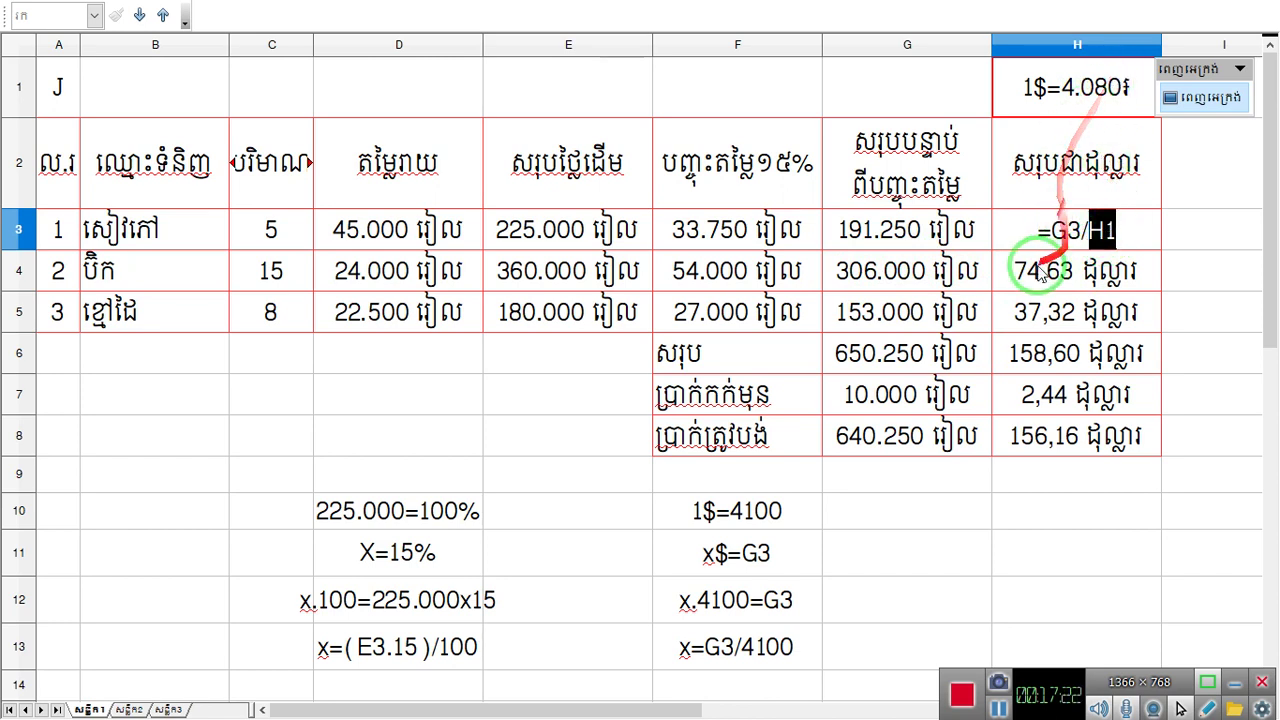
{"action": "key", "text": "F4"}
{"action": "key", "text": "Return"}
- Fill cell H3's updated conversion formula, which divides by the exchange rate cell, down through H8
{"action": "left_click", "coordinate": [1097, 225]}
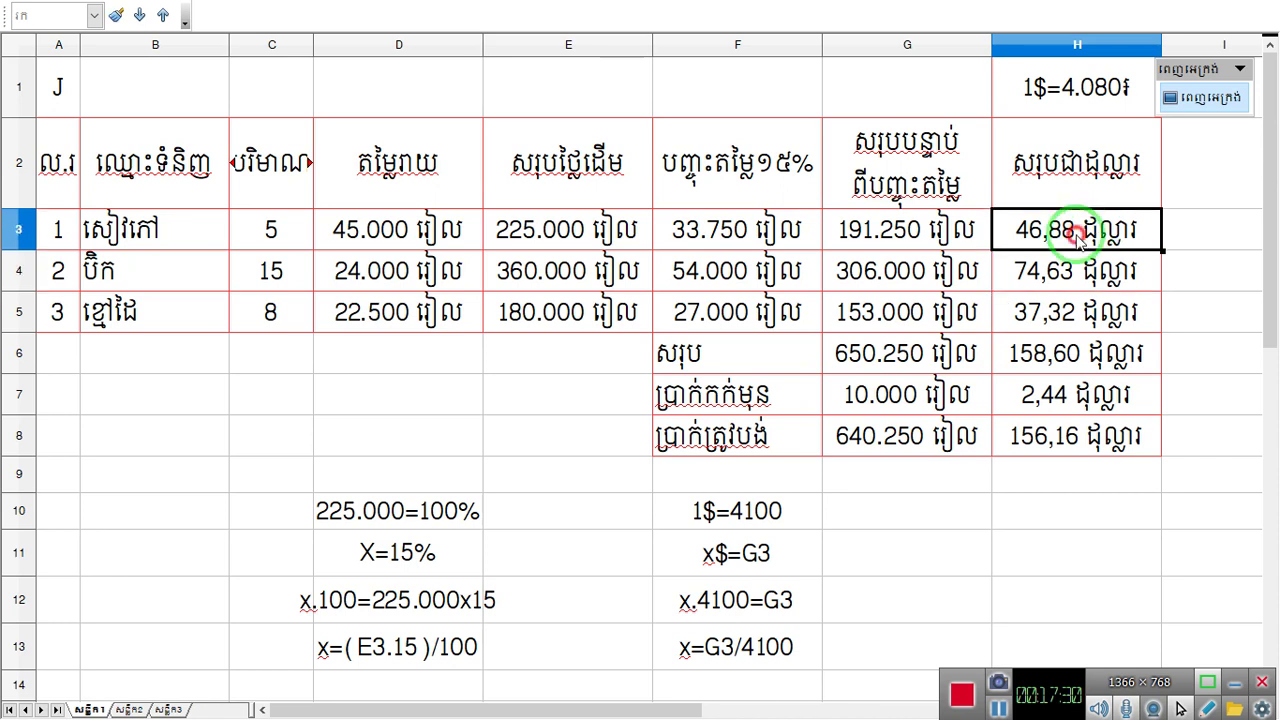
{"action": "left_click_drag", "start_coordinate": [1163, 252], "coordinate": [1148, 460]}
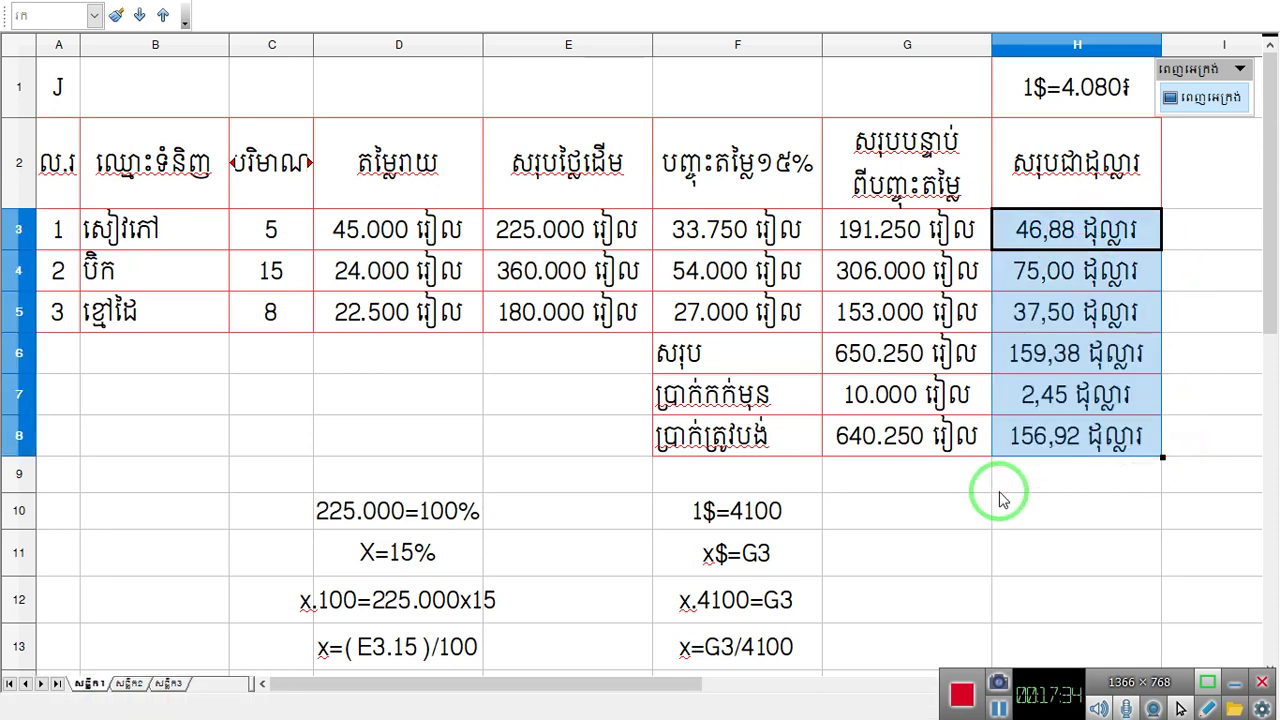
{"action": "left_click", "coordinate": [984, 518]}
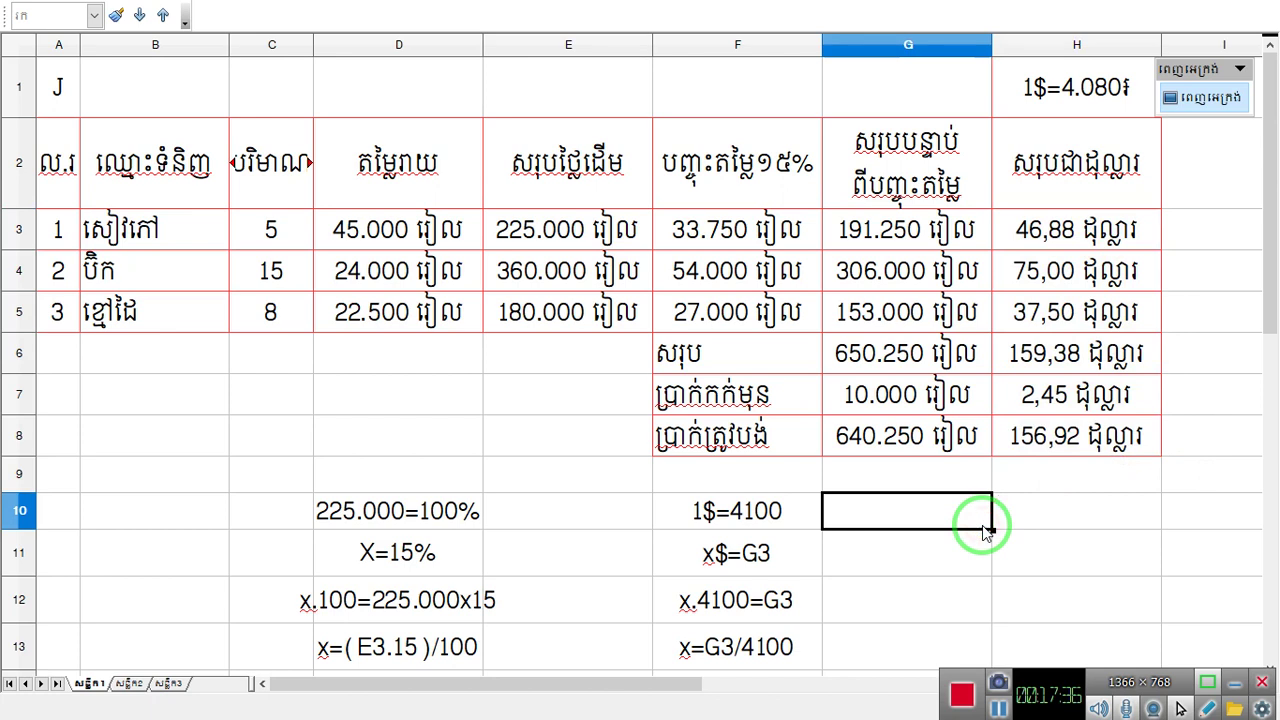